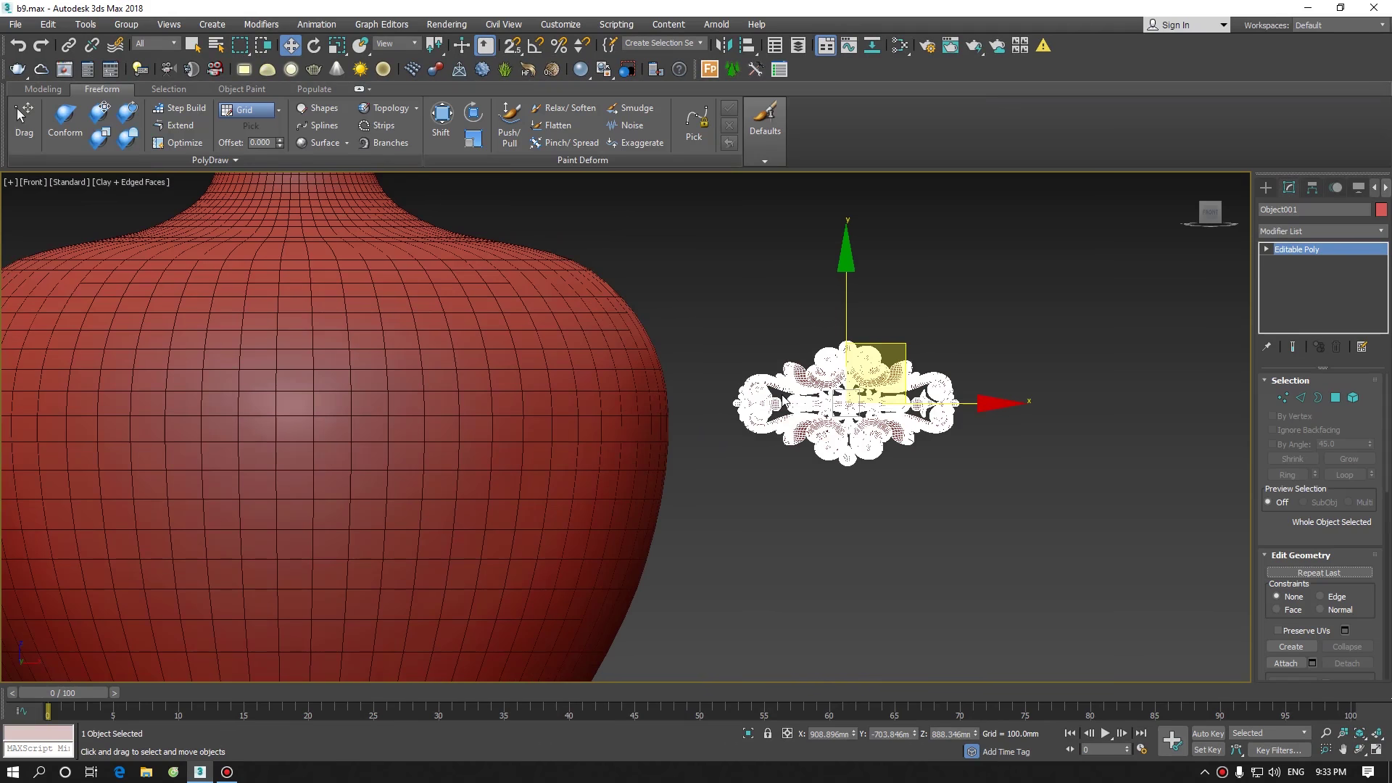
Select the carved ornament beside the vase and move it slightly upward in the front view
{"action": "middle_click_drag", "start_coordinate": [783, 401], "coordinate": [802, 392]}
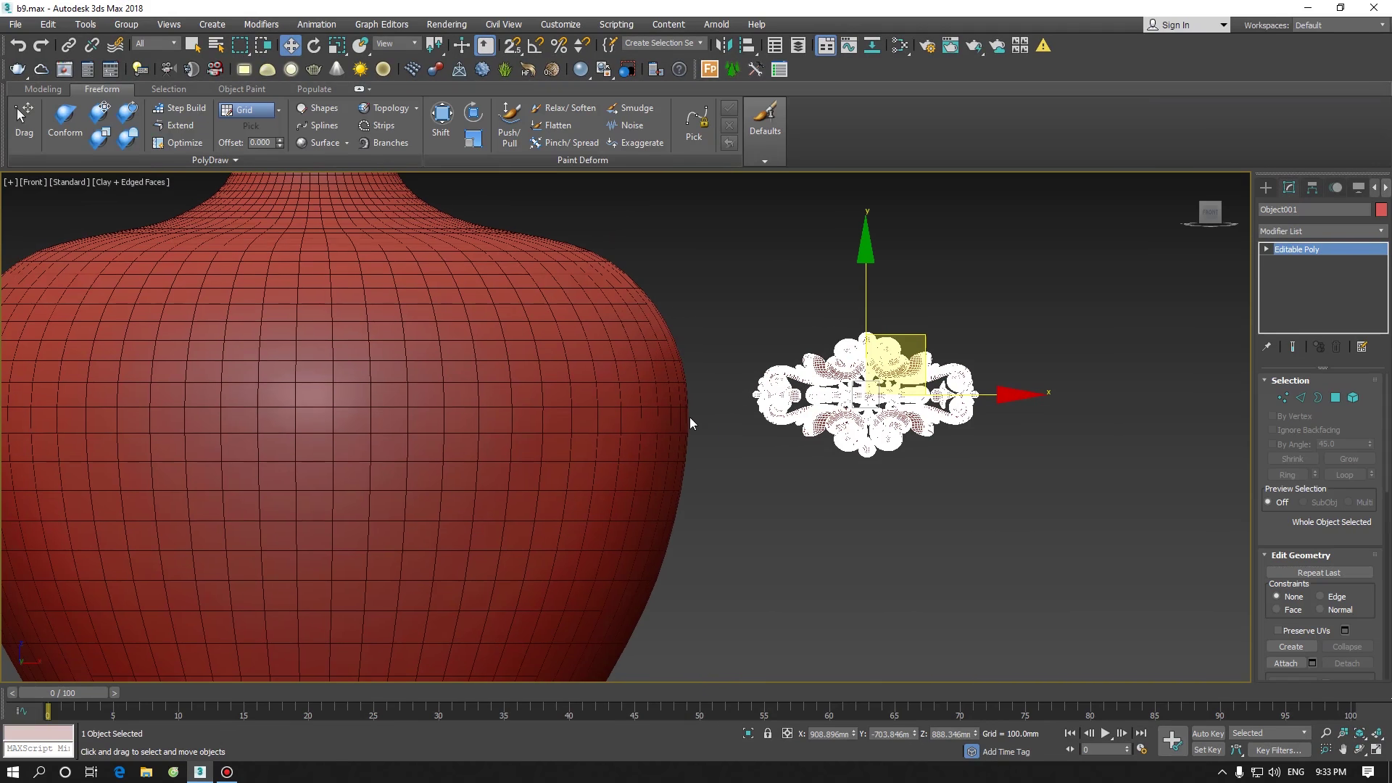
{"action": "middle_click_drag", "start_coordinate": [690, 416], "coordinate": [709, 416]}
{"action": "left_click", "coordinate": [755, 462]}
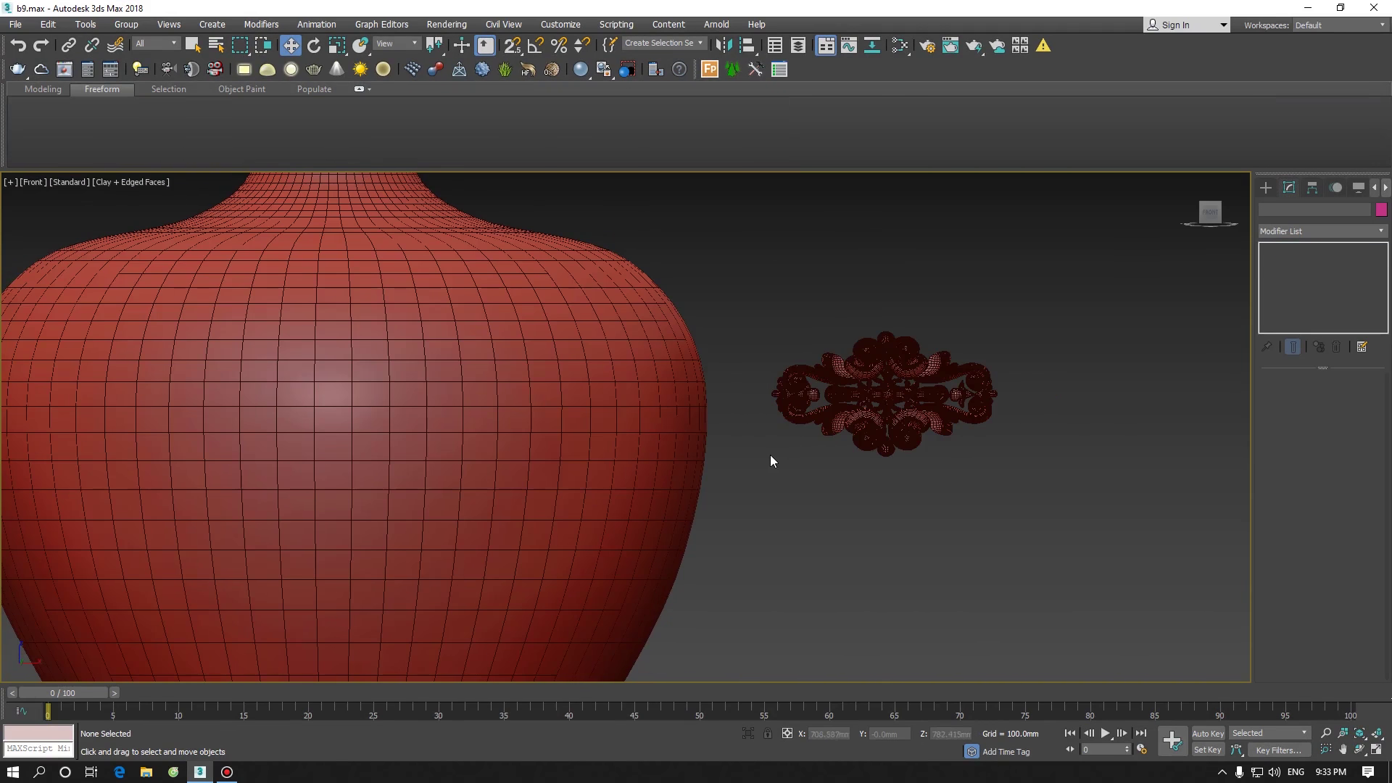
{"action": "left_click", "coordinate": [805, 424]}
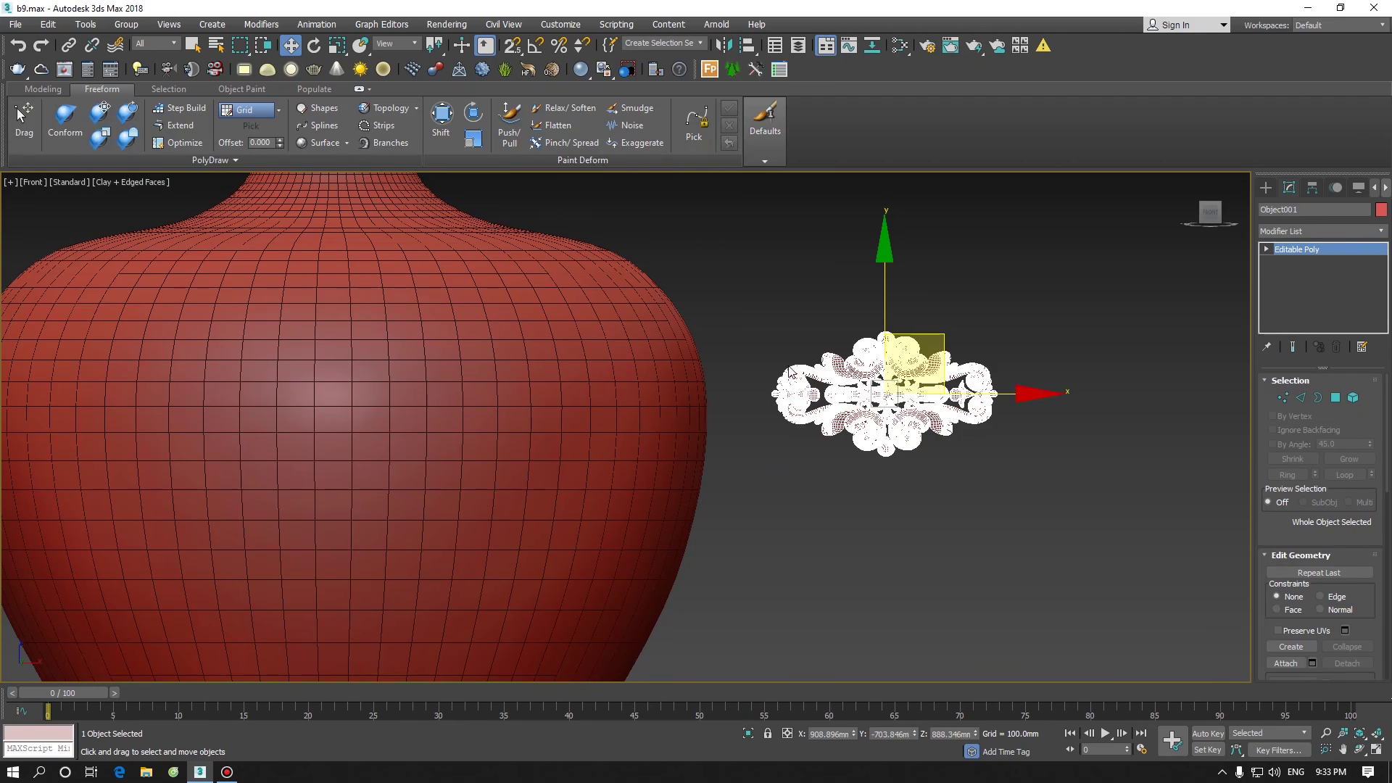
{"action": "left_click_drag", "start_coordinate": [915, 332], "coordinate": [921, 292]}
{"action": "middle_click_drag", "start_coordinate": [921, 292], "coordinate": [886, 290]}
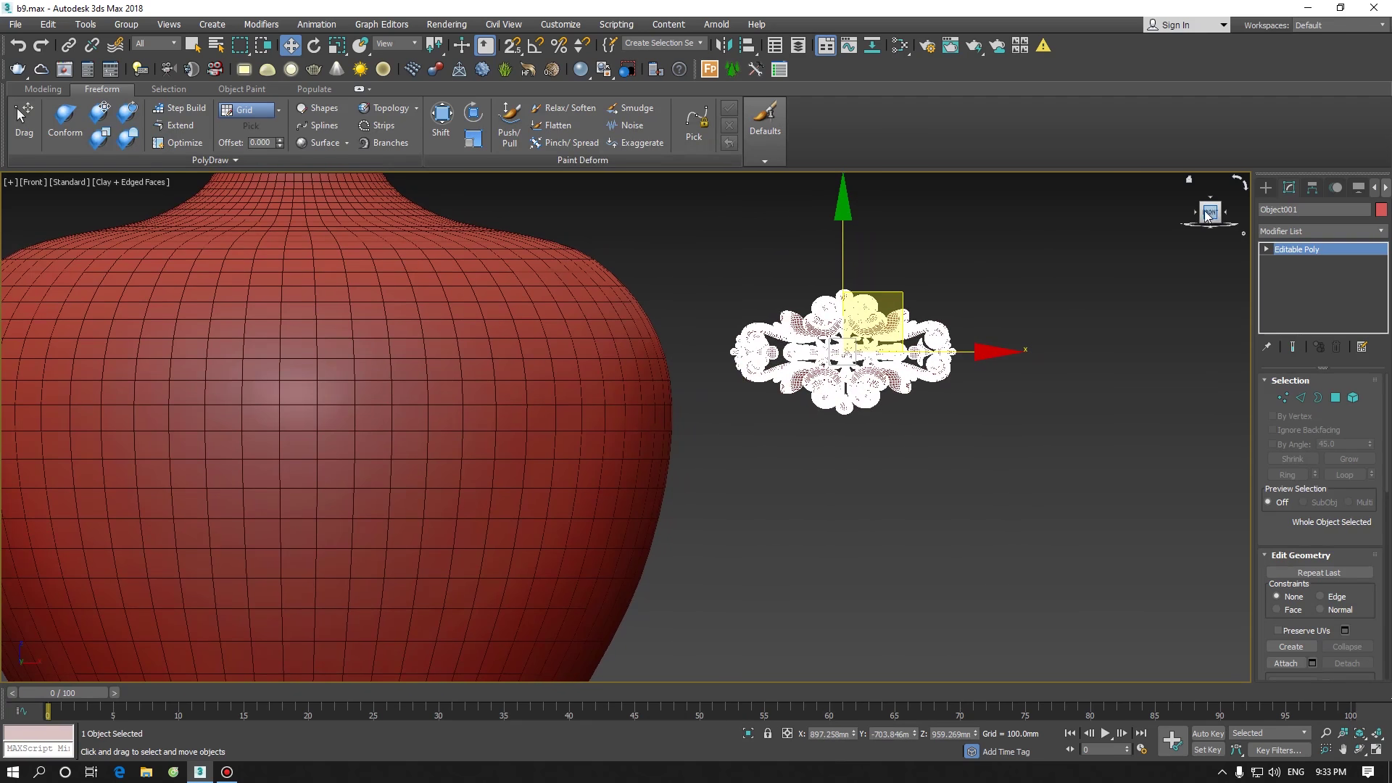
{"action": "middle_click_drag", "start_coordinate": [883, 321], "coordinate": [871, 325]}
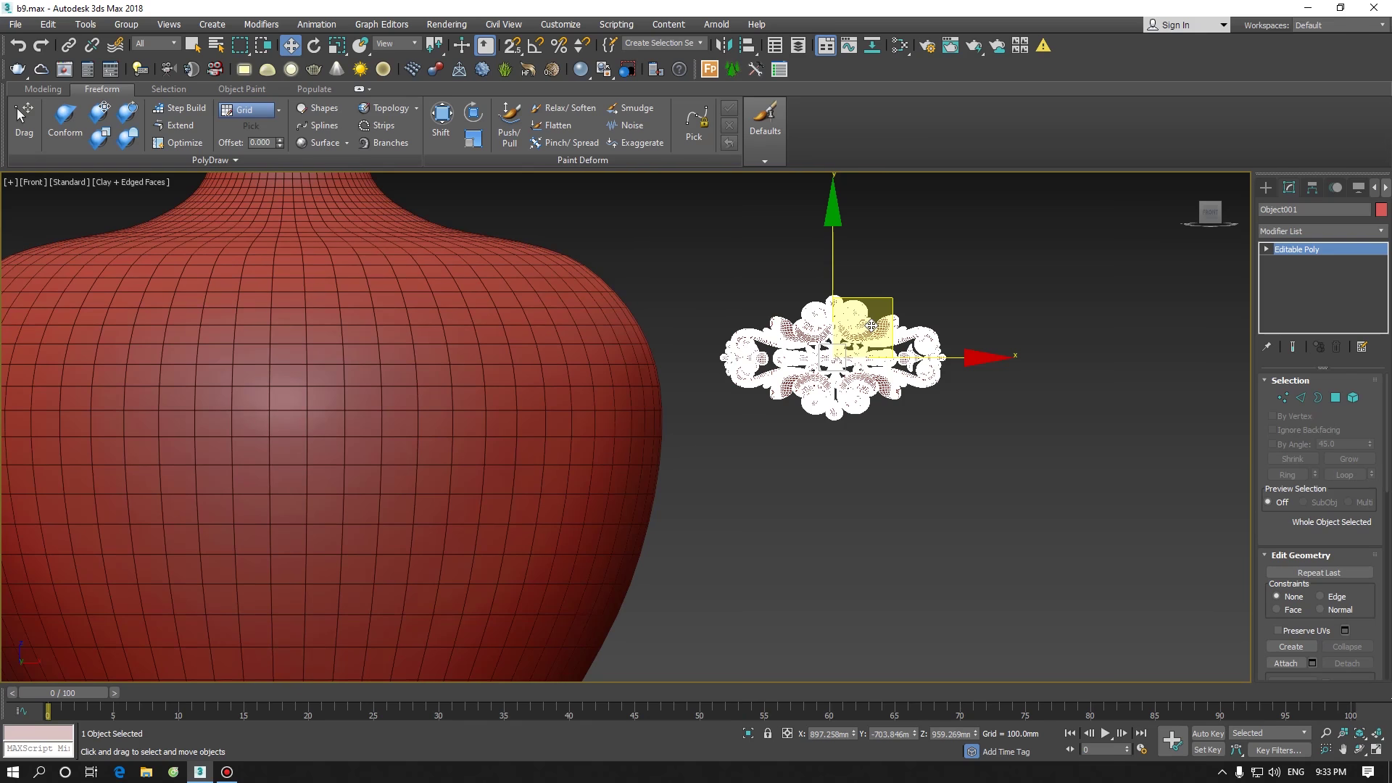
Examine the vase's mesh up close from the front, with edged faces both shown and hidden
{"action": "middle_click_drag", "start_coordinate": [488, 322], "coordinate": [560, 367]}
{"action": "left_click", "coordinate": [556, 320]}
{"action": "scroll", "coordinate": [557, 321], "scroll_direction": "down", "scroll_amount": 3}
{"action": "left_click", "coordinate": [1209, 215]}
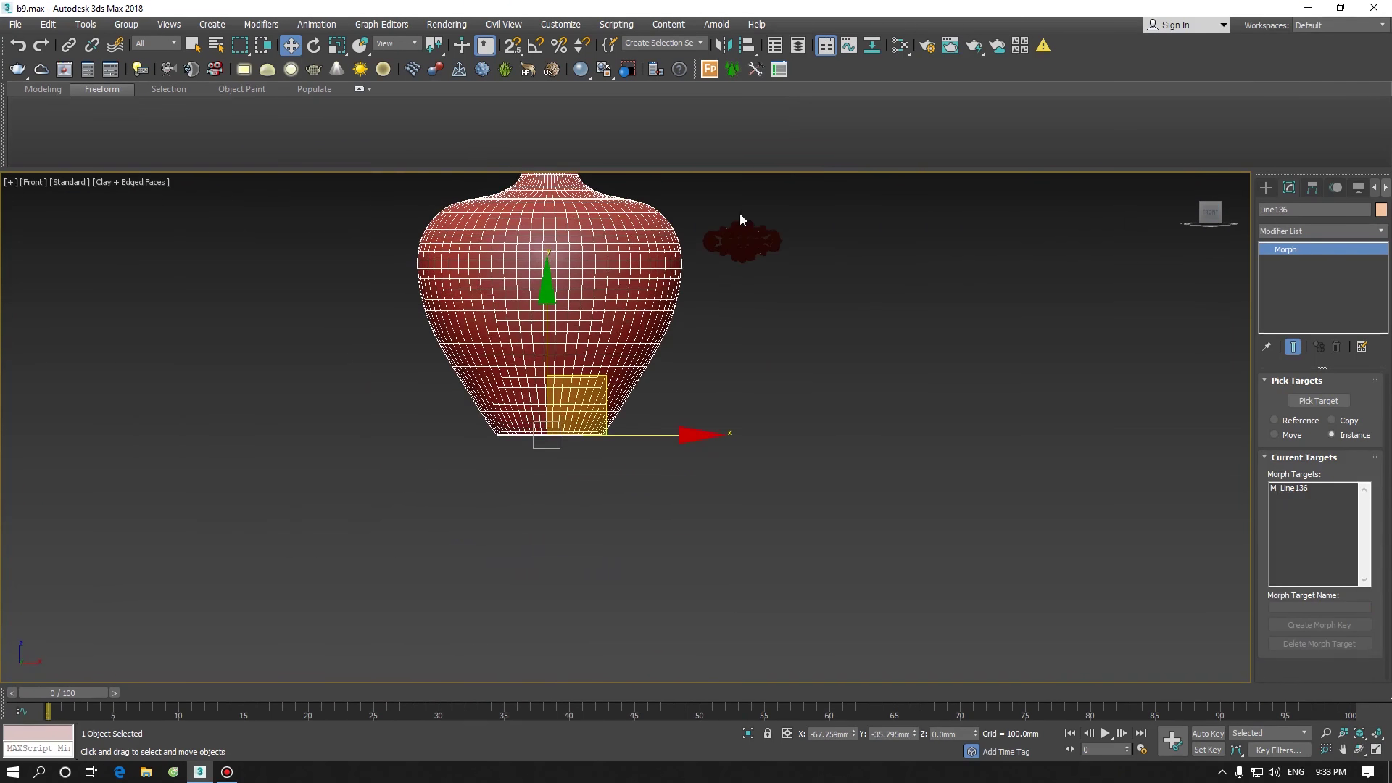
{"action": "scroll", "coordinate": [740, 213], "scroll_direction": "up", "scroll_amount": 5}
{"action": "key", "text": "F4"}
{"action": "scroll", "coordinate": [758, 293], "scroll_direction": "up", "scroll_amount": 3}
{"action": "key", "text": "F4"}
{"action": "left_click", "coordinate": [758, 293]}
{"action": "middle_click_drag", "start_coordinate": [759, 293], "coordinate": [832, 323]}
{"action": "left_click", "coordinate": [682, 254]}
{"action": "key", "text": "F4"}
{"action": "key", "text": "F4"}
{"action": "middle_click_drag", "start_coordinate": [618, 286], "coordinate": [882, 323]}
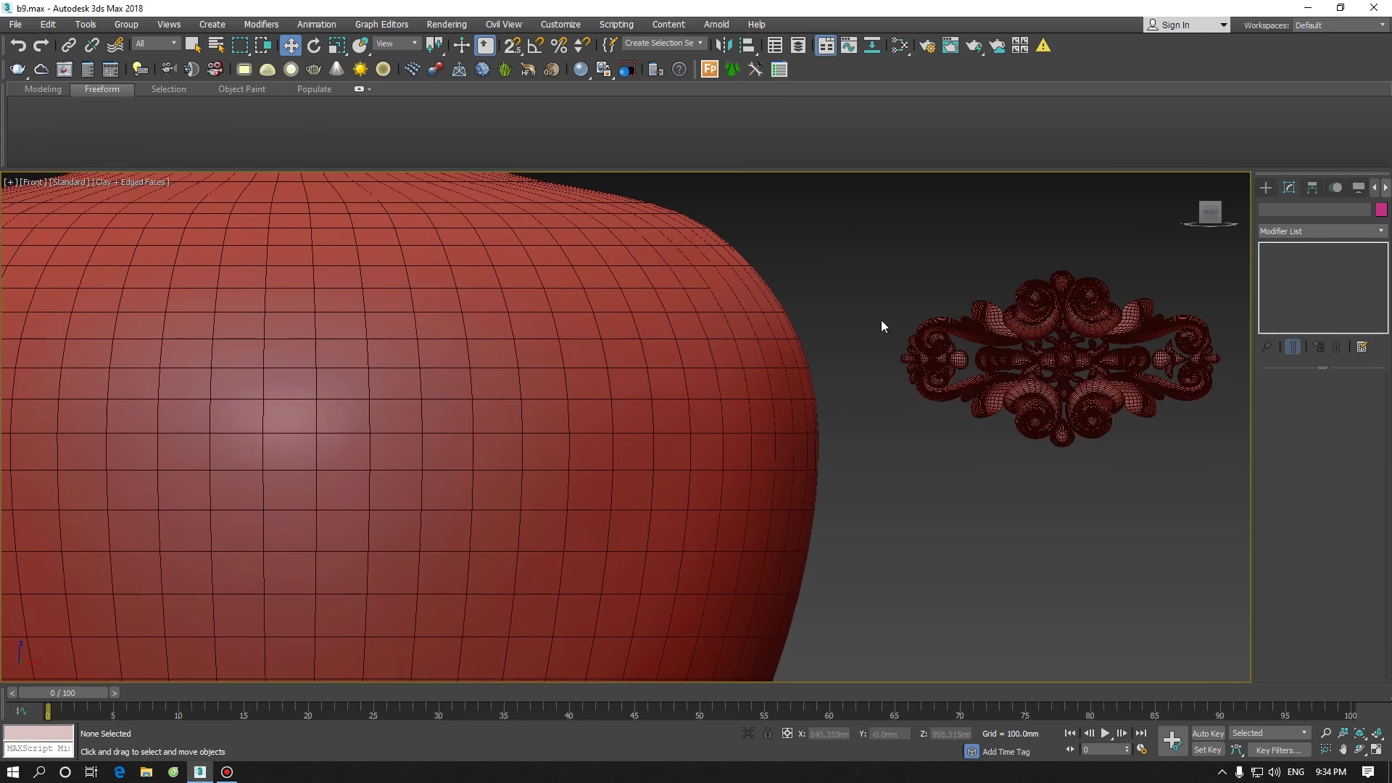
Examine the ornament's mesh density up close, with edged faces both shown and hidden
{"action": "middle_click_drag", "start_coordinate": [1012, 327], "coordinate": [808, 387]}
{"action": "scroll", "coordinate": [885, 309], "scroll_direction": "up", "scroll_amount": 3}
{"action": "key", "text": "F4"}
{"action": "key", "text": "F4"}
{"action": "key", "text": "F4"}
{"action": "key", "text": "F4"}
{"action": "scroll", "coordinate": [840, 331], "scroll_direction": "down", "scroll_amount": 3}
{"action": "middle_click_drag", "start_coordinate": [663, 354], "coordinate": [709, 333]}
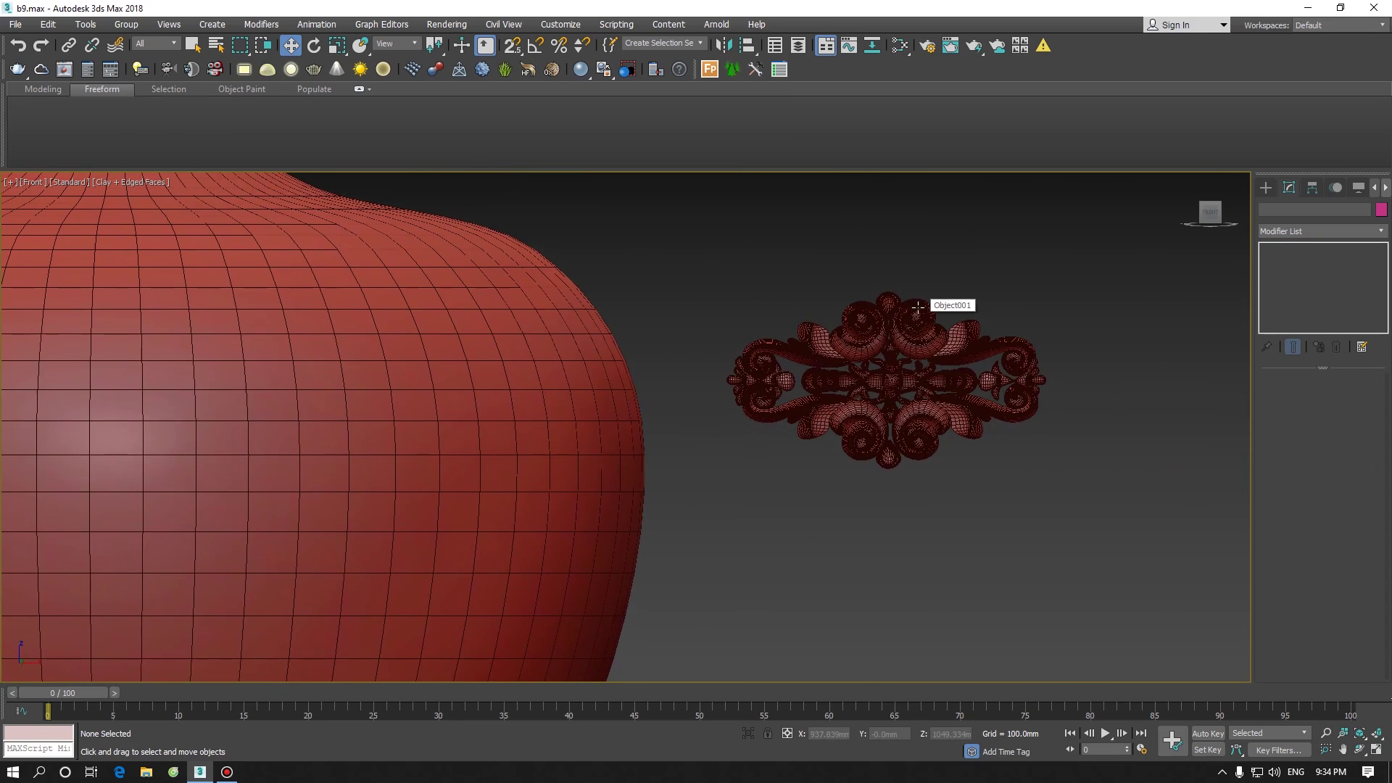
{"action": "middle_click_drag", "start_coordinate": [892, 317], "coordinate": [751, 303]}
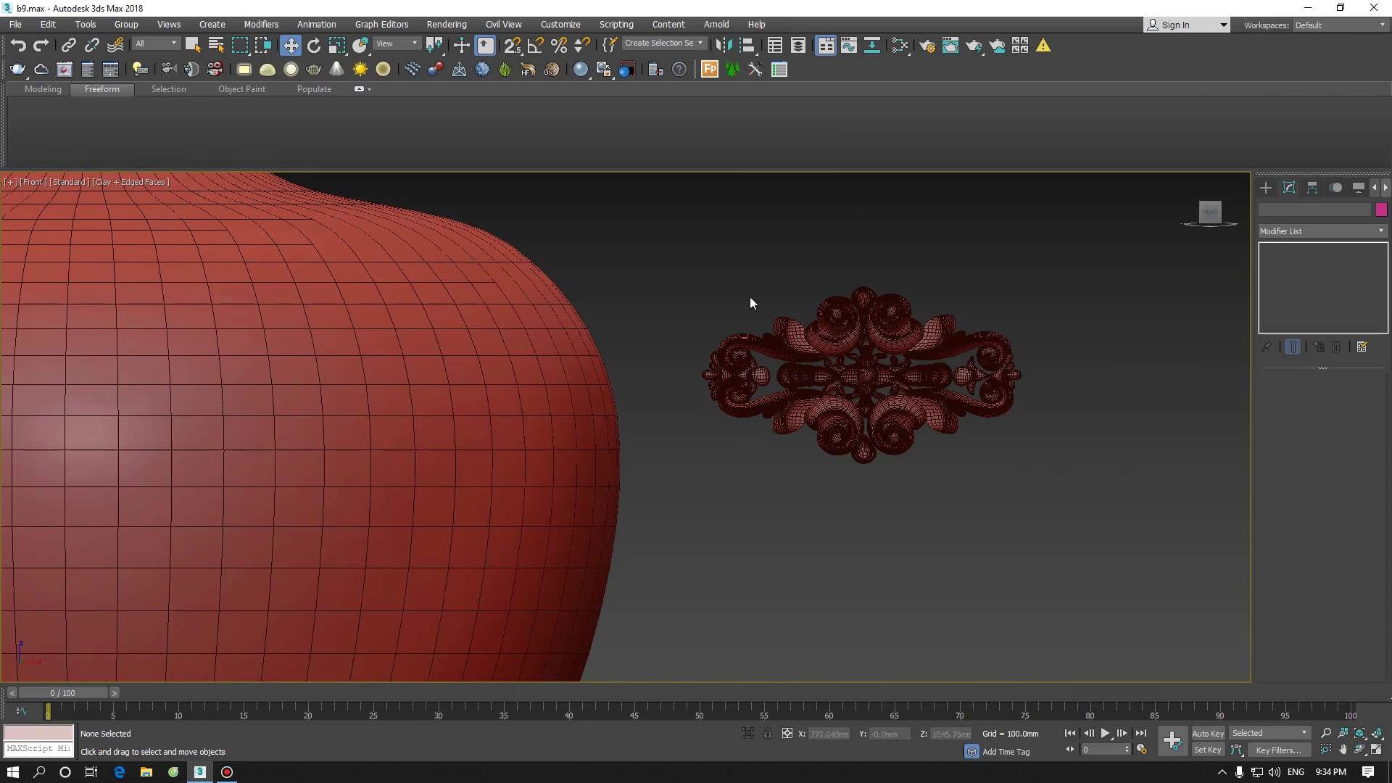
Move the ornament across to the middle of the vase's upper body, at about X -108 mm and Z 887 mm
{"action": "left_click", "coordinate": [766, 338]}
{"action": "middle_click_drag", "start_coordinate": [633, 377], "coordinate": [716, 350]}
{"action": "left_click_drag", "start_coordinate": [708, 312], "coordinate": [318, 352]}
{"action": "middle_click_drag", "start_coordinate": [438, 334], "coordinate": [638, 413]}
{"action": "scroll", "coordinate": [516, 319], "scroll_direction": "down", "scroll_amount": 3}
Move the ornament along Y to about -869 mm, just in front of the vase's surface, and hide edged faces
{"action": "left_click", "coordinate": [501, 360]}
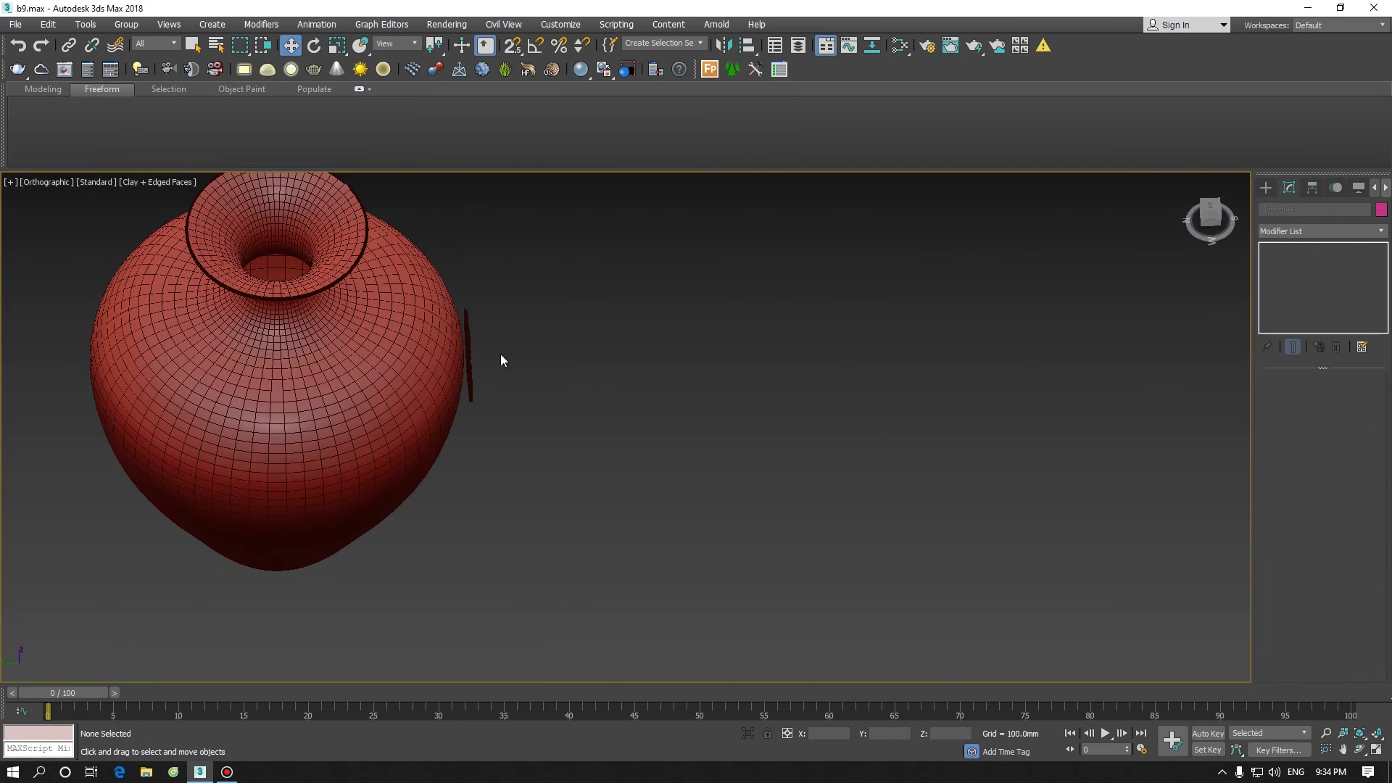
{"action": "left_click", "coordinate": [463, 352]}
{"action": "left_click", "coordinate": [466, 351]}
{"action": "scroll", "coordinate": [465, 350], "scroll_direction": "up", "scroll_amount": 3}
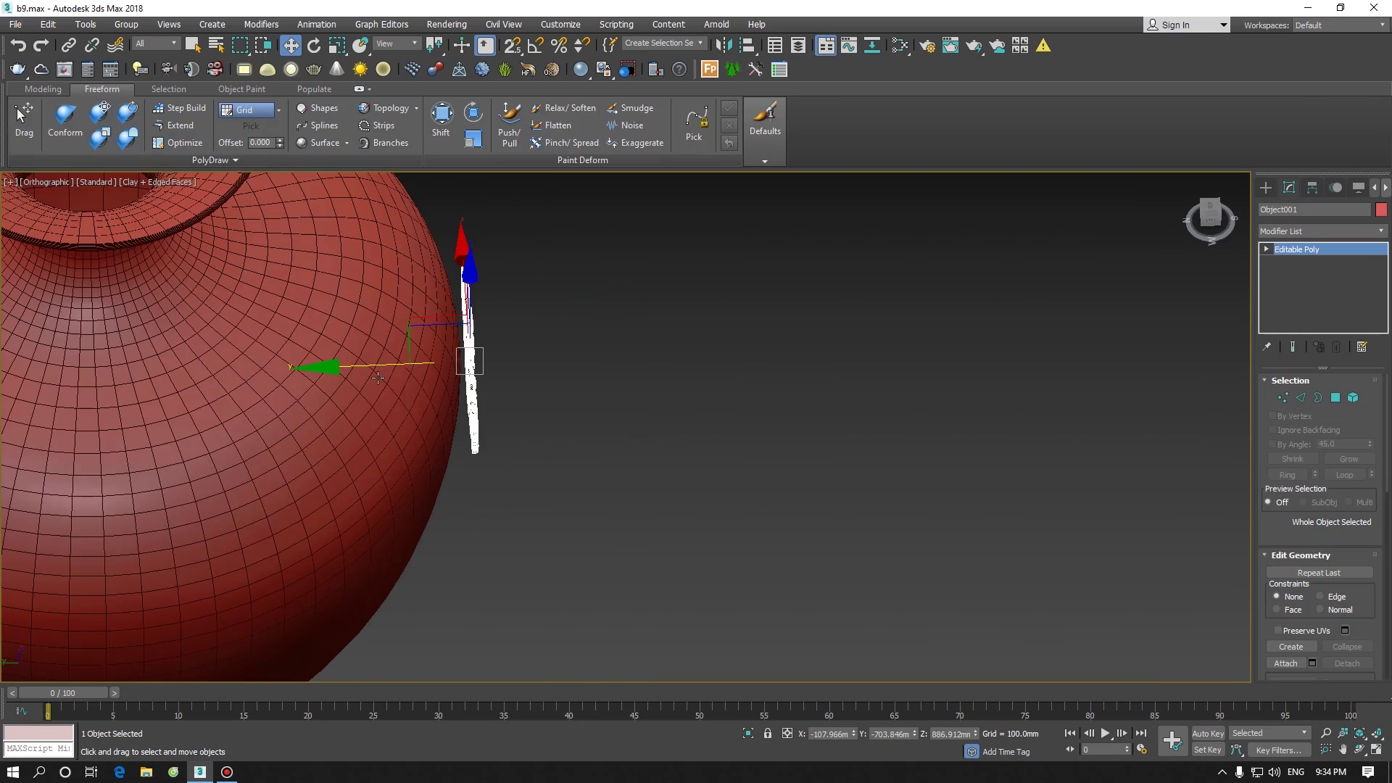
{"action": "left_click_drag", "start_coordinate": [422, 361], "coordinate": [518, 360]}
{"action": "mouse_move", "coordinate": [449, 359]}
{"action": "middle_mouse_down", "text": "alt"}
{"action": "mouse_move", "coordinate": [559, 328]}
{"action": "mouse_move", "coordinate": [555, 316]}
{"action": "mouse_move", "coordinate": [476, 352]}
{"action": "mouse_move", "coordinate": [472, 403]}
{"action": "mouse_move", "coordinate": [435, 339]}
{"action": "mouse_move", "coordinate": [484, 368]}
{"action": "mouse_move", "coordinate": [466, 366]}
{"action": "mouse_move", "coordinate": [503, 358]}
{"action": "mouse_move", "coordinate": [414, 349]}
{"action": "mouse_move", "coordinate": [446, 350]}
{"action": "middle_mouse_up", "text": "alt"}
{"action": "key", "text": "F4"}
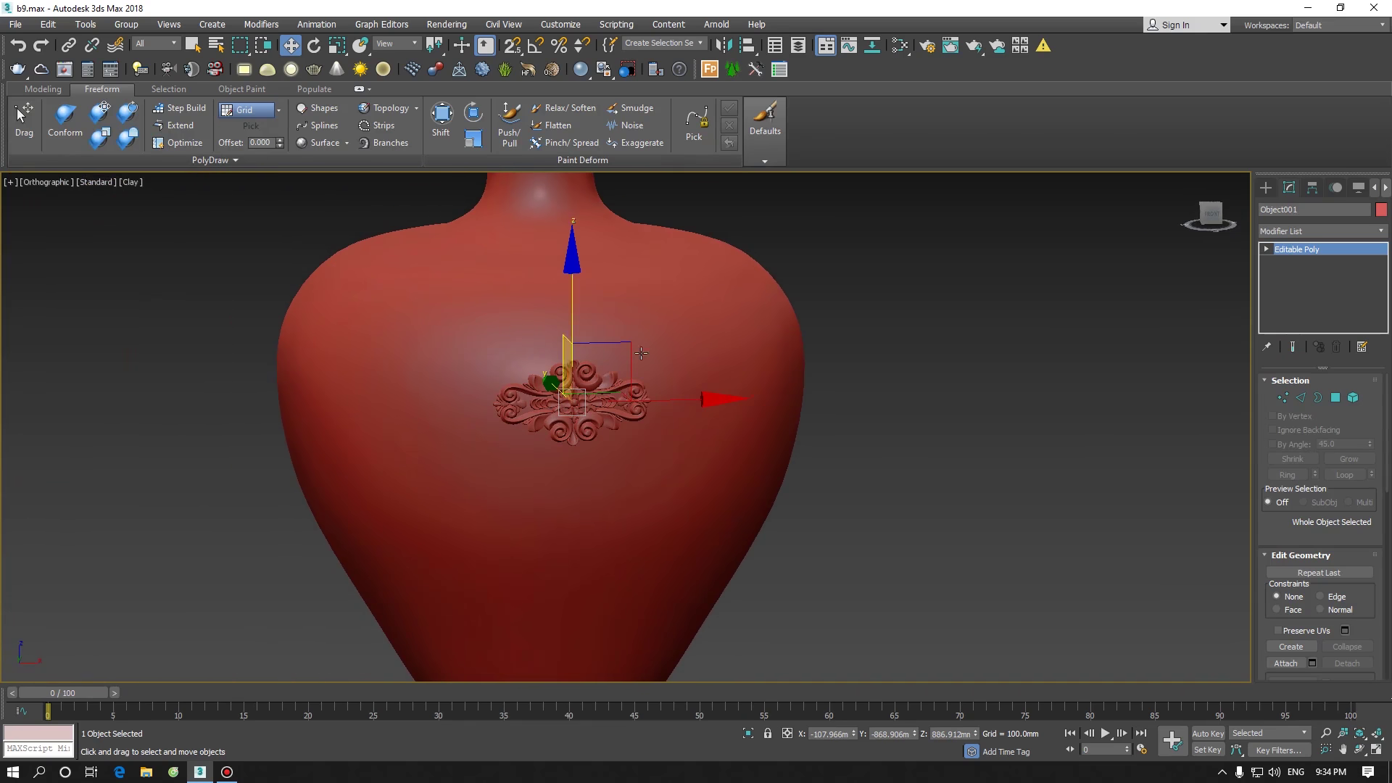
Examine the ornament against the vase from the front, with and without edged faces
{"action": "left_click", "coordinate": [1212, 214]}
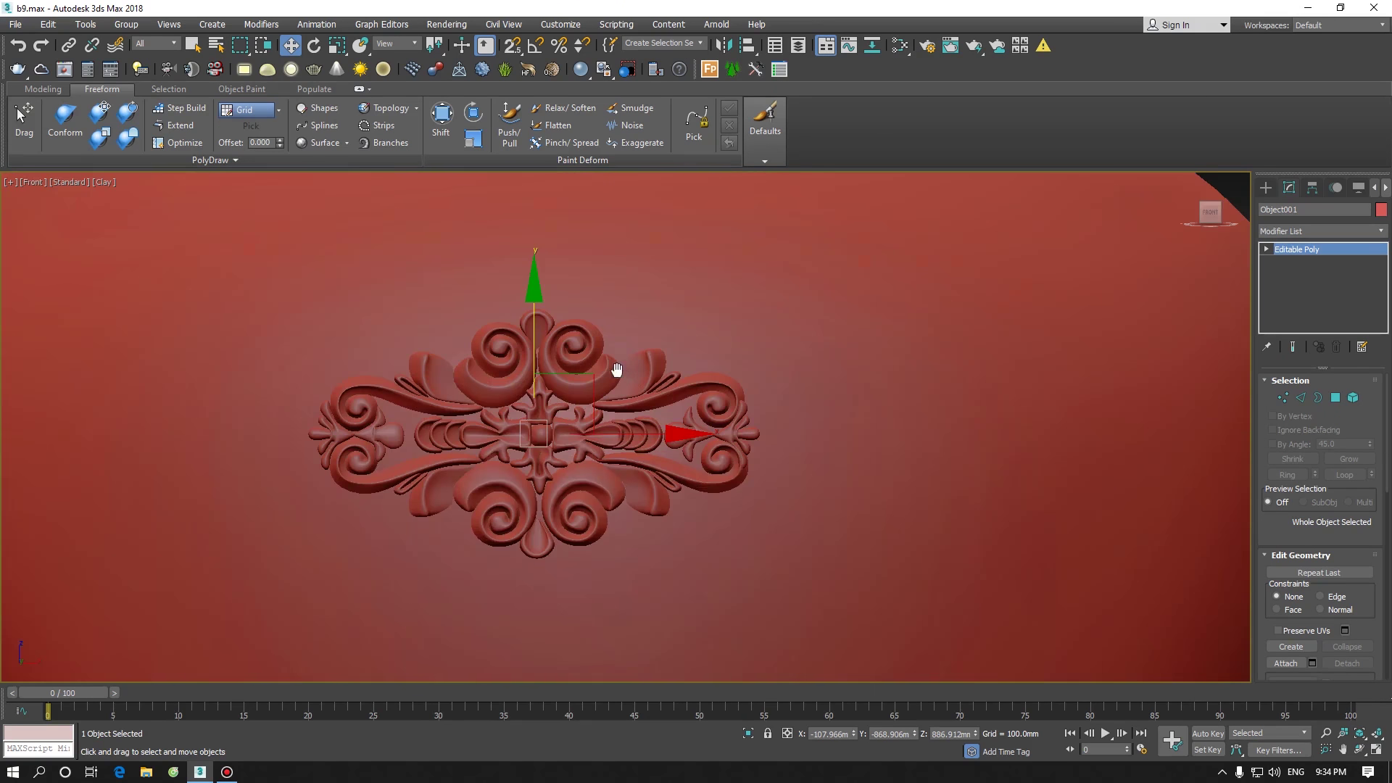
{"action": "key", "text": "F4"}
{"action": "key", "text": "F4"}
{"action": "key", "text": "F4"}
{"action": "key", "text": "F4"}
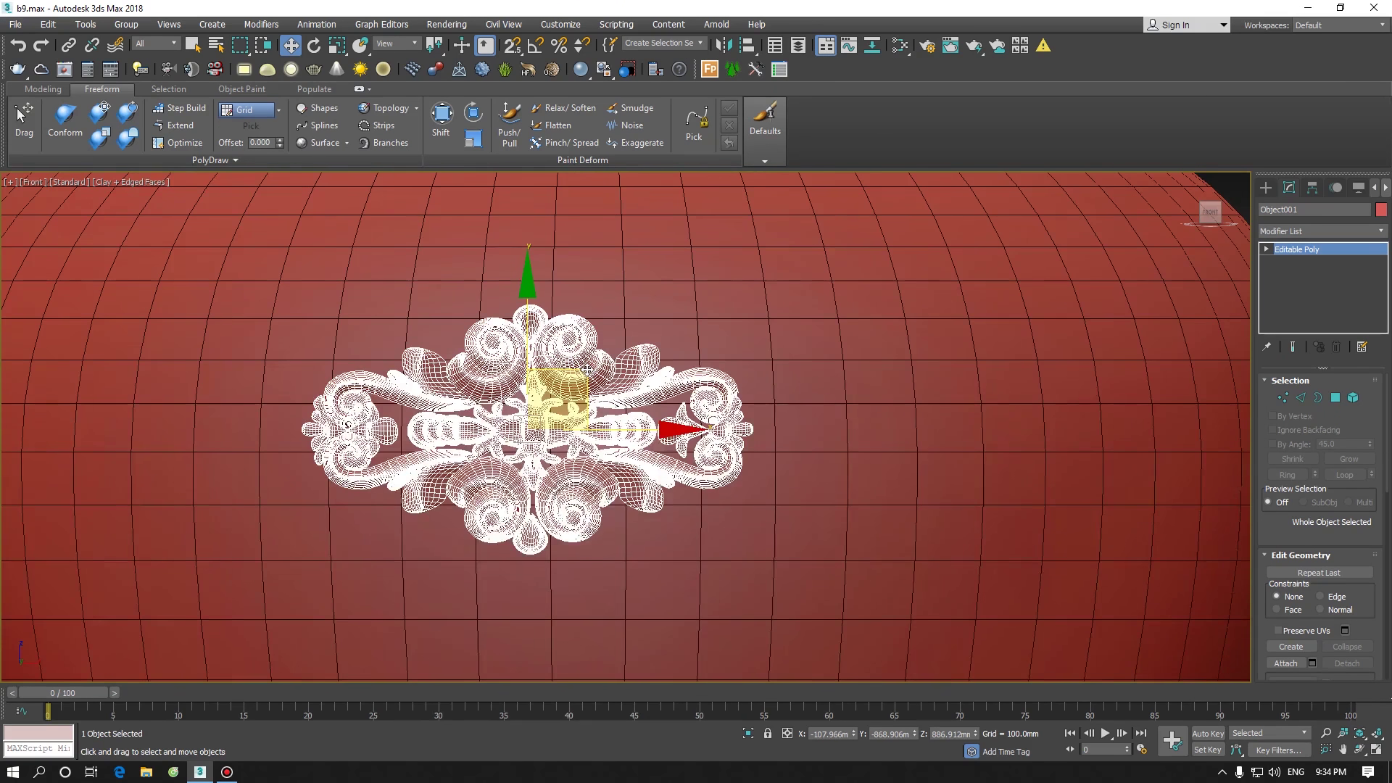
{"action": "middle_click_drag", "start_coordinate": [556, 370], "coordinate": [516, 336]}
{"action": "key", "text": "F4"}
{"action": "key", "text": "F4"}
{"action": "key", "text": "g"}
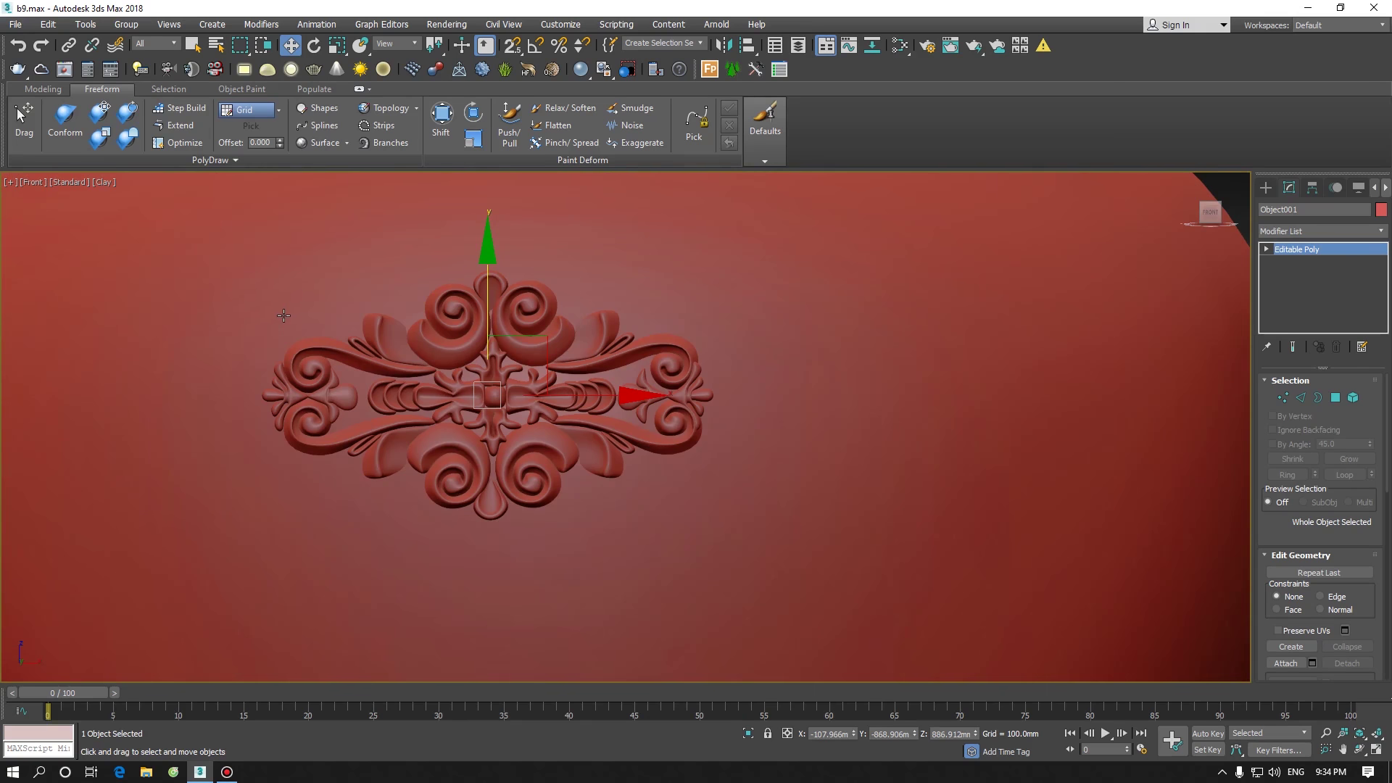
Look through the Modeling and Freeform tool sets and check the Show Ribbon setting
{"action": "left_click", "coordinate": [43, 90]}
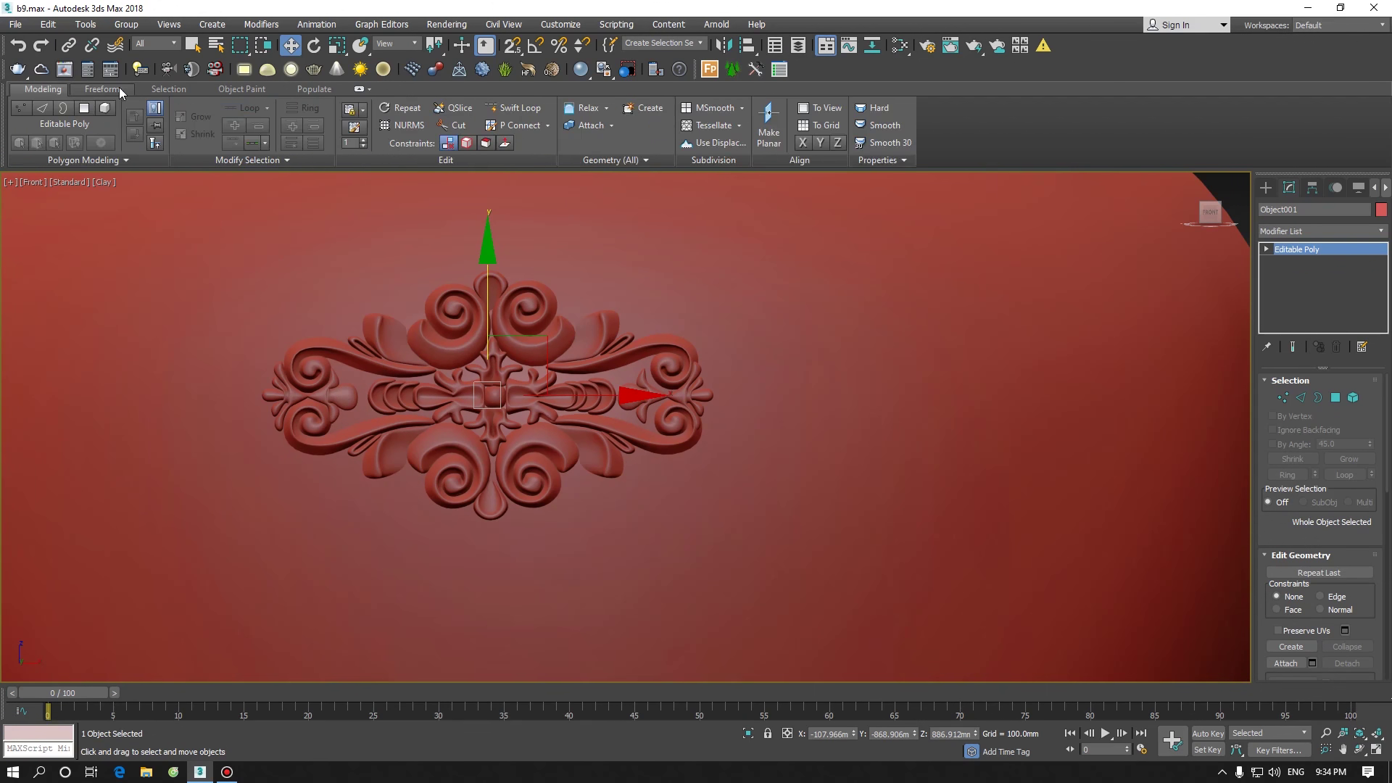
{"action": "left_click", "coordinate": [108, 90]}
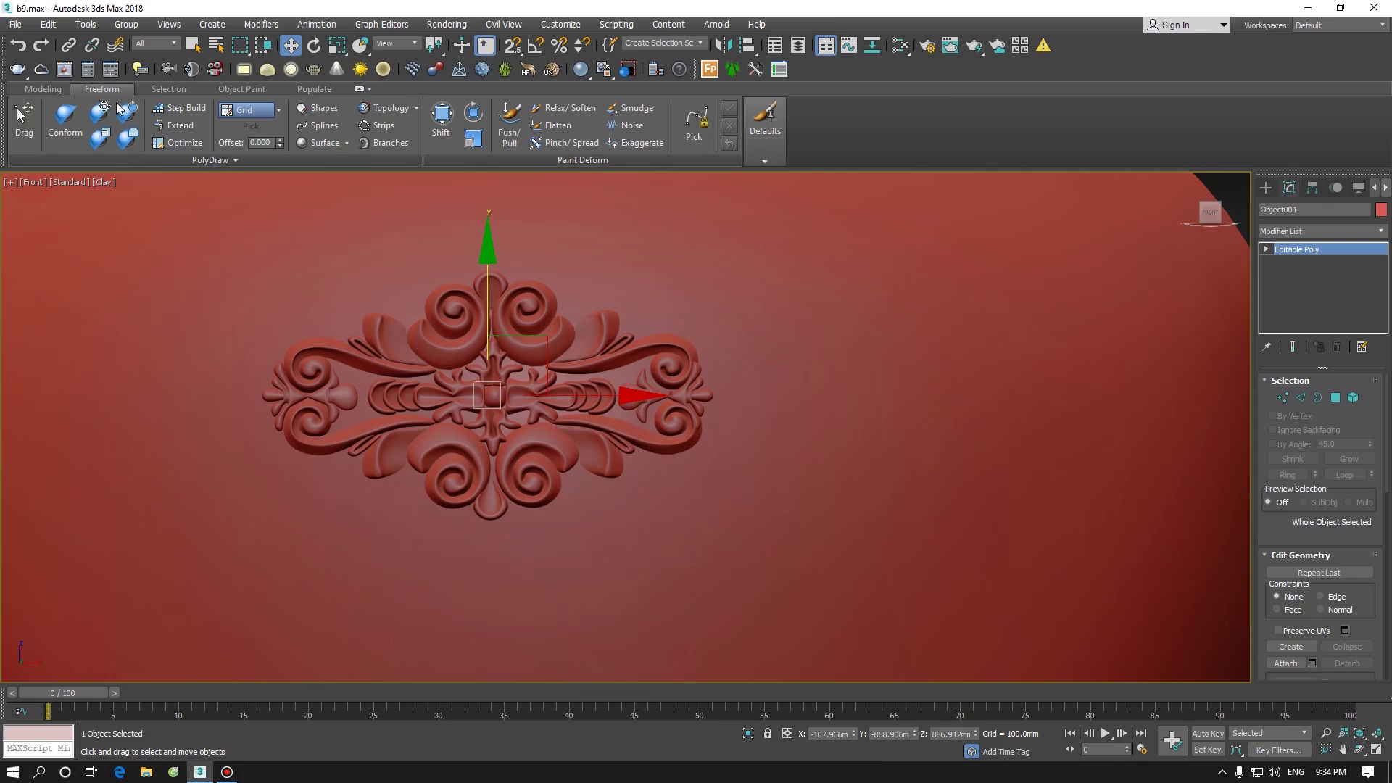
{"action": "left_click", "coordinate": [560, 24]}
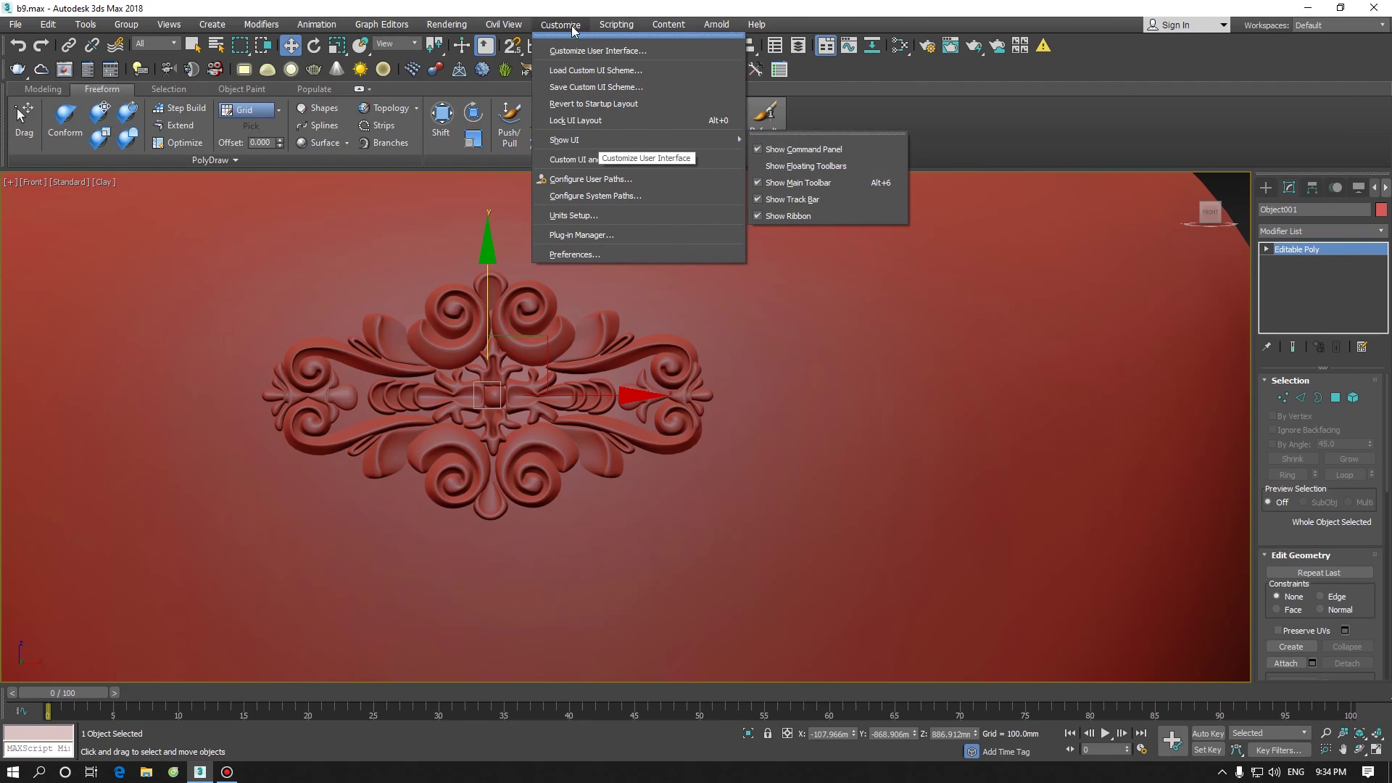
{"action": "mouse_move", "coordinate": [573, 142]}
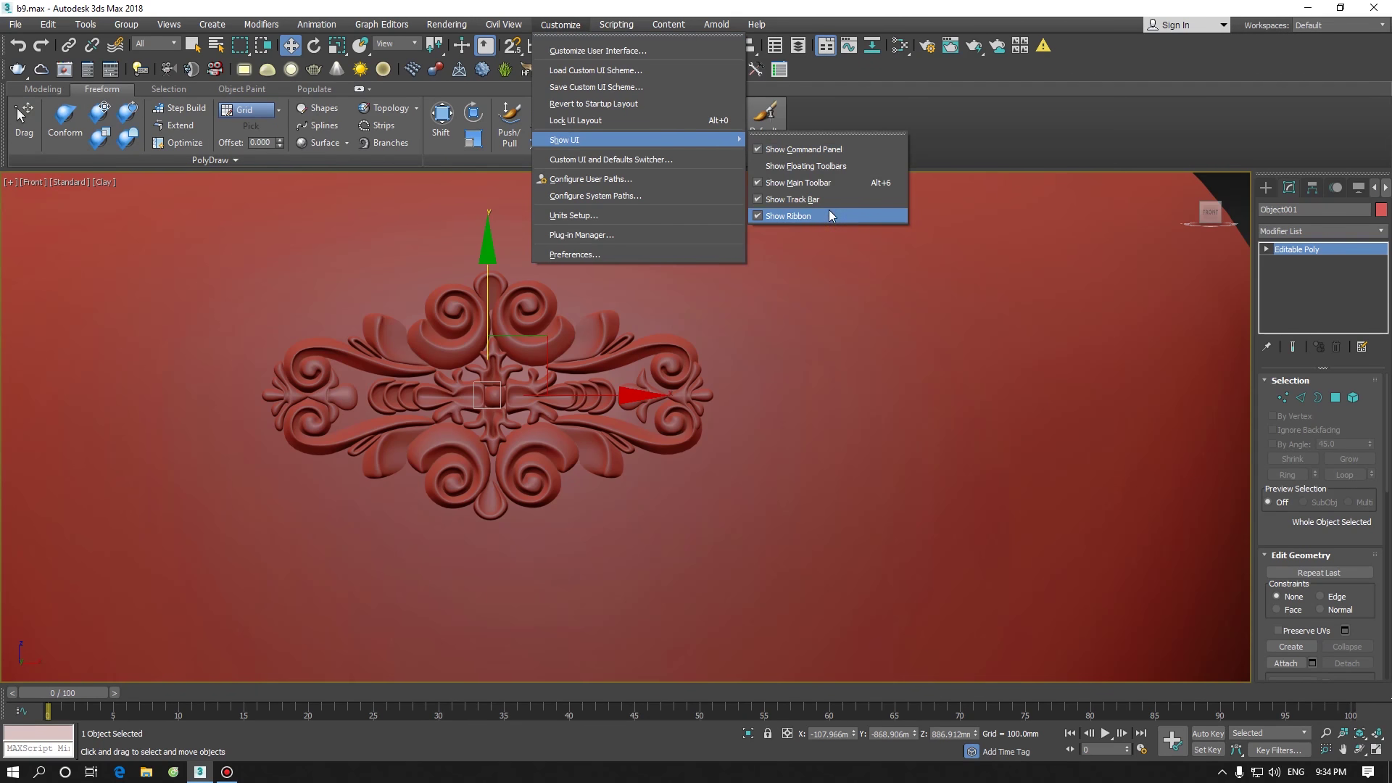
{"action": "left_click", "coordinate": [957, 118]}
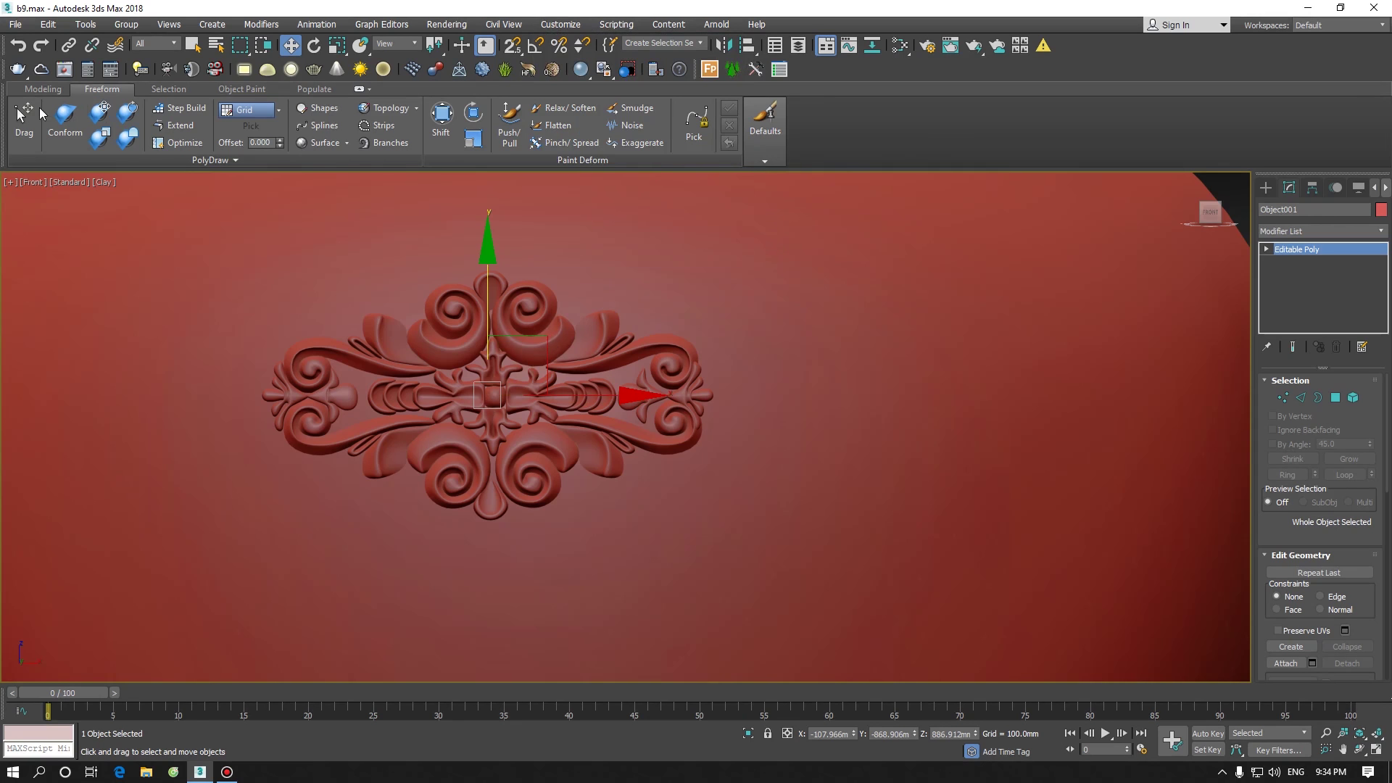
Examine the ornamented vase against the home grid from several angles, and return to a close front view
{"action": "left_click", "coordinate": [277, 111]}
{"action": "scroll", "coordinate": [488, 334], "scroll_direction": "down", "scroll_amount": 10}
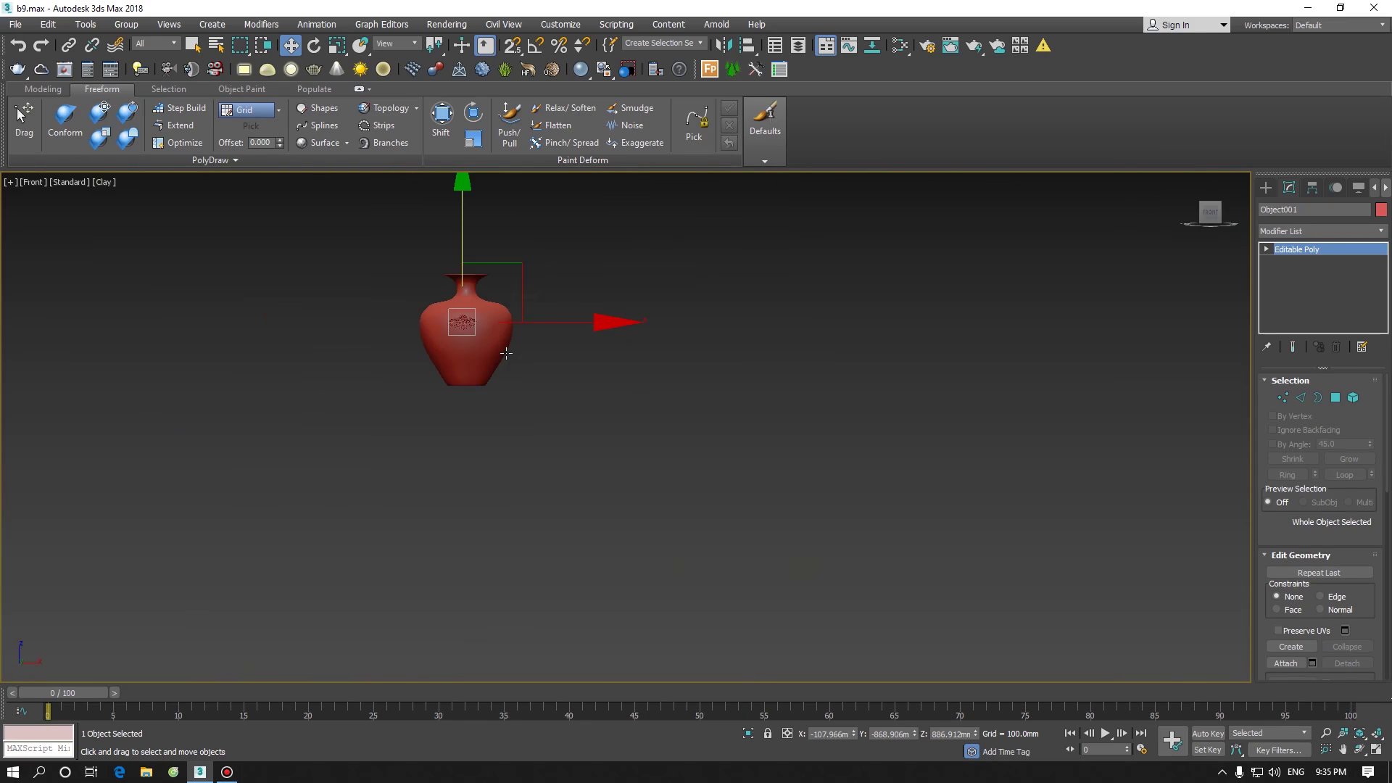
{"action": "middle_click_drag", "start_coordinate": [506, 353], "coordinate": [447, 279], "text": "alt"}
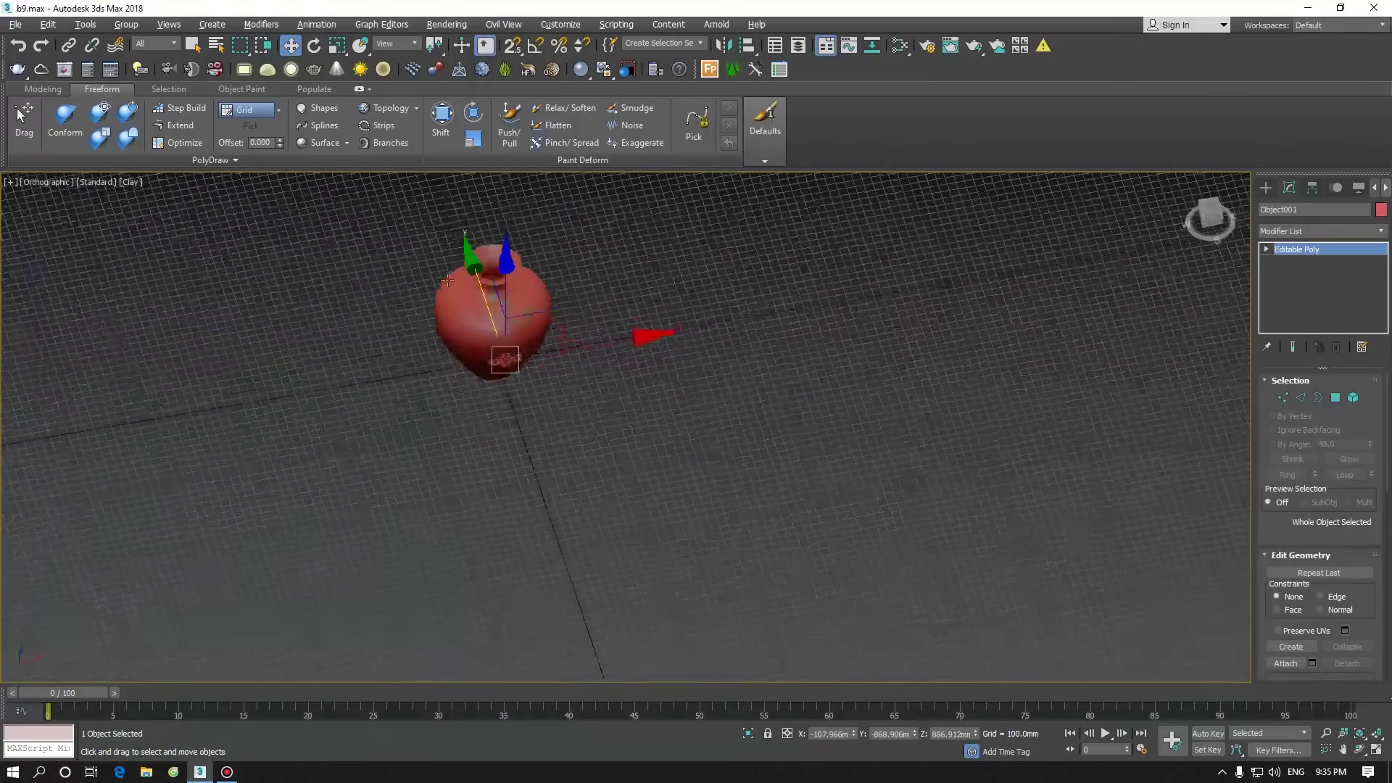
{"action": "scroll", "coordinate": [447, 279], "scroll_direction": "up", "scroll_amount": 6}
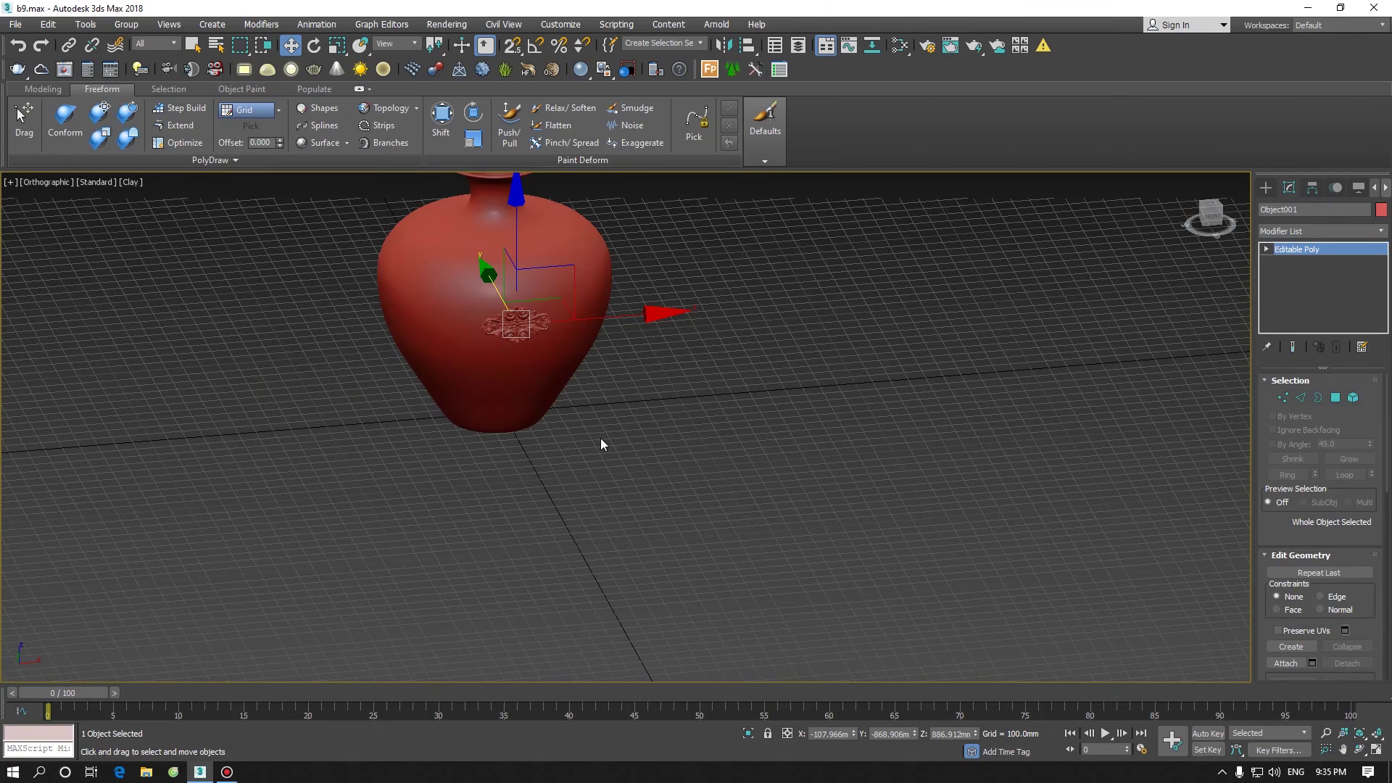
{"action": "scroll", "coordinate": [600, 444], "scroll_direction": "down", "scroll_amount": 8}
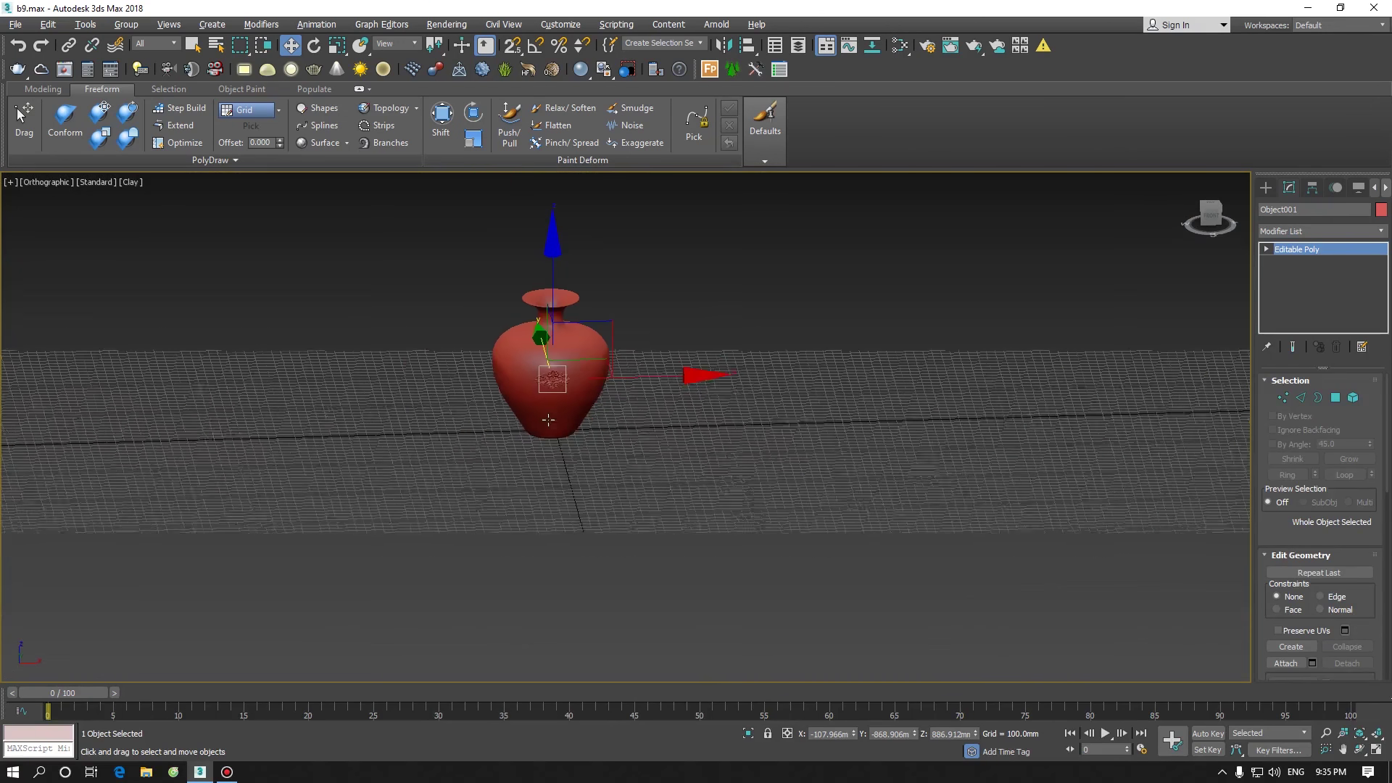
{"action": "left_click", "coordinate": [1207, 218]}
{"action": "scroll", "coordinate": [621, 306], "scroll_direction": "up", "scroll_amount": 8}
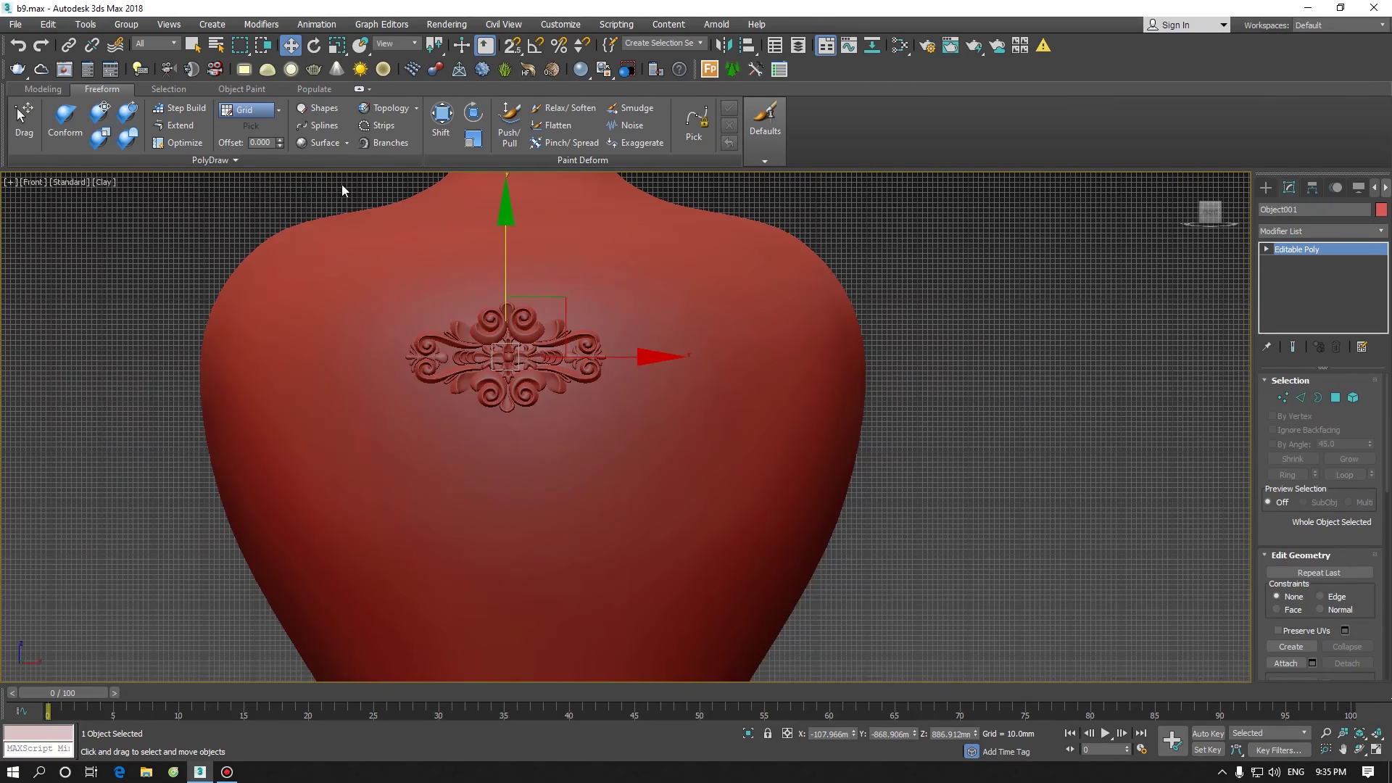
{"action": "scroll", "coordinate": [271, 316], "scroll_direction": "up", "scroll_amount": 3}
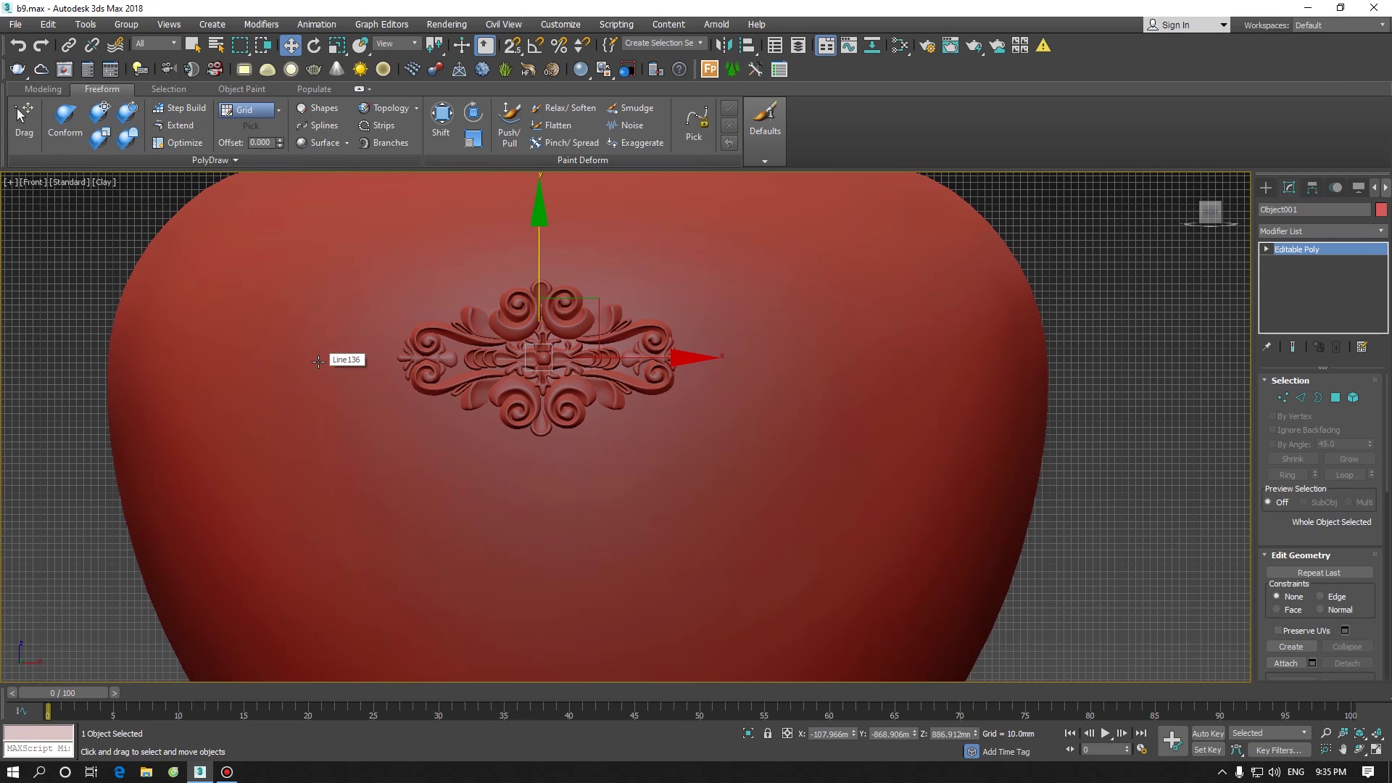
Set the PolyDraw Draw On option to Surface and pick the vase as the target surface
{"action": "left_click", "coordinate": [279, 110]}
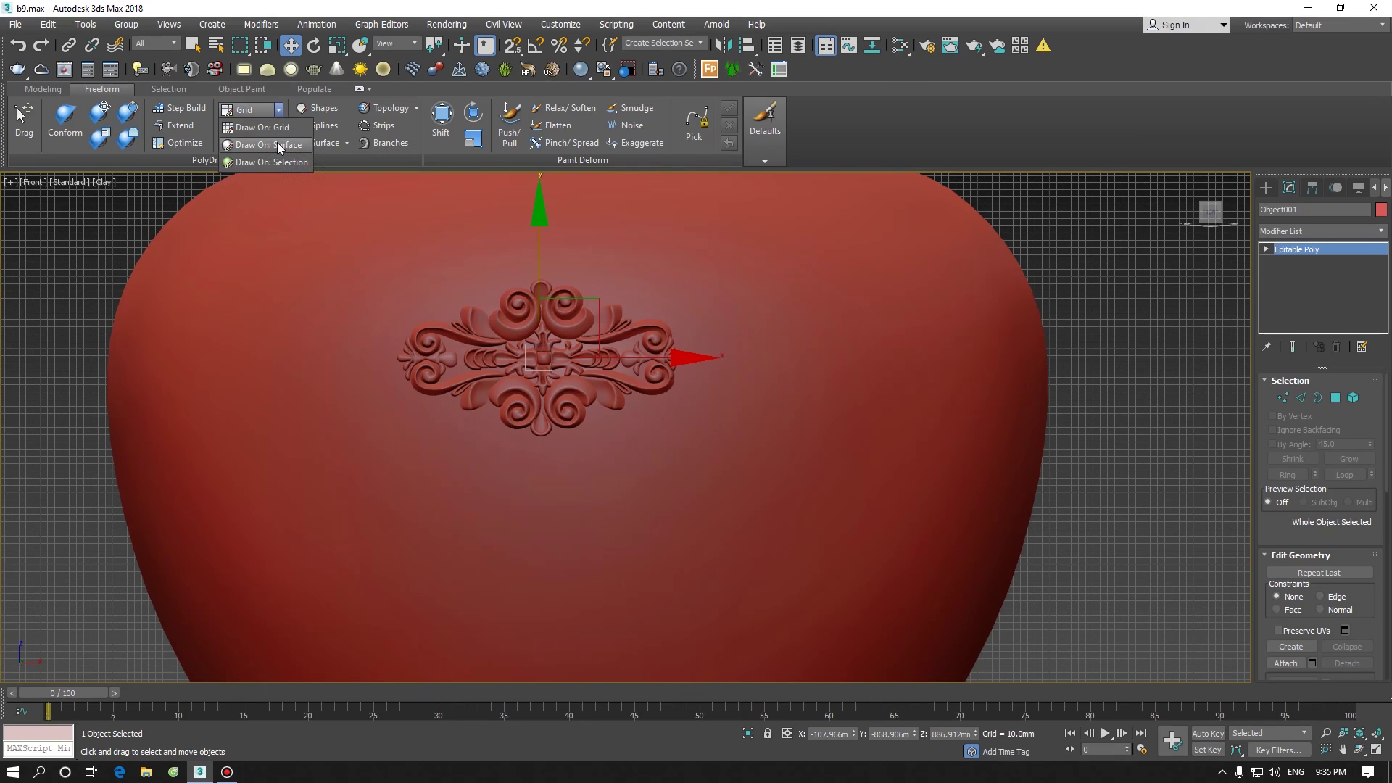
{"action": "left_click", "coordinate": [279, 145]}
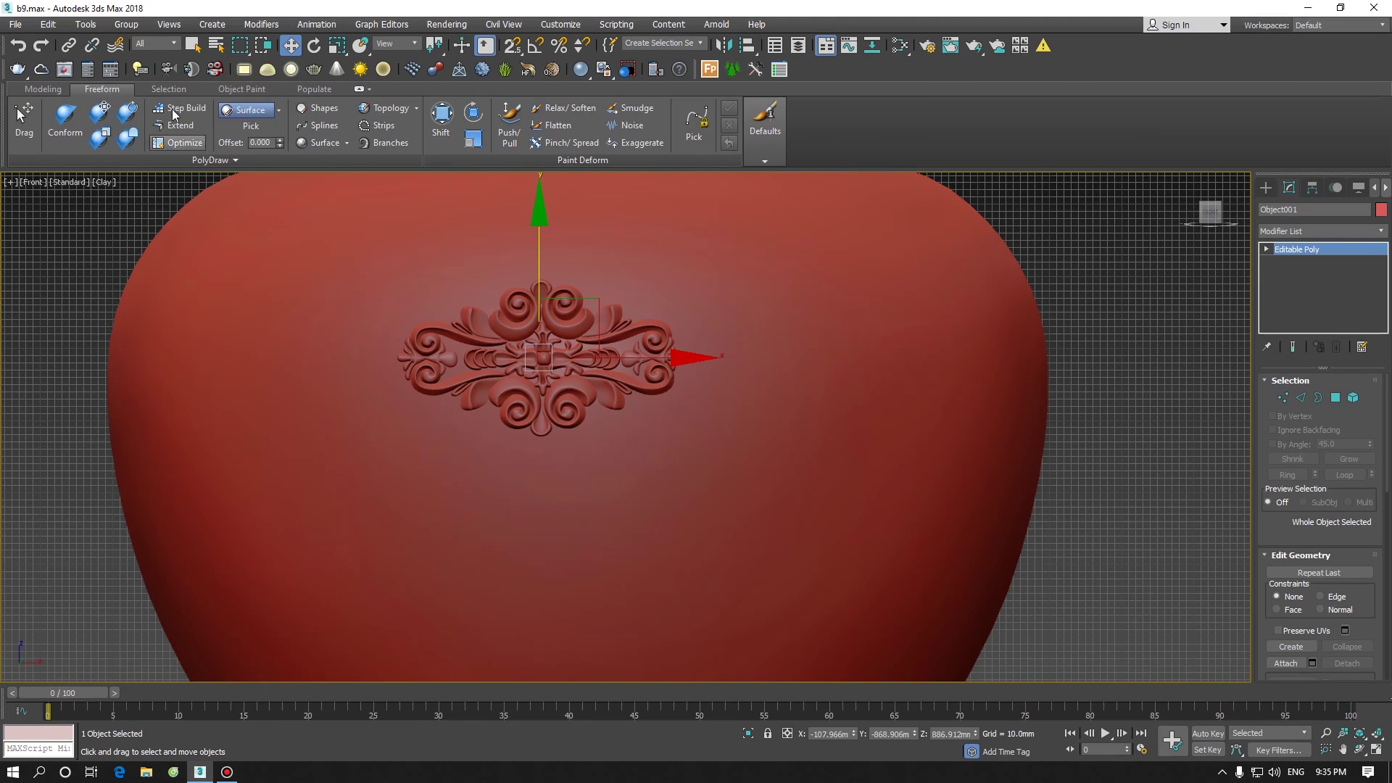
{"action": "left_click", "coordinate": [250, 127]}
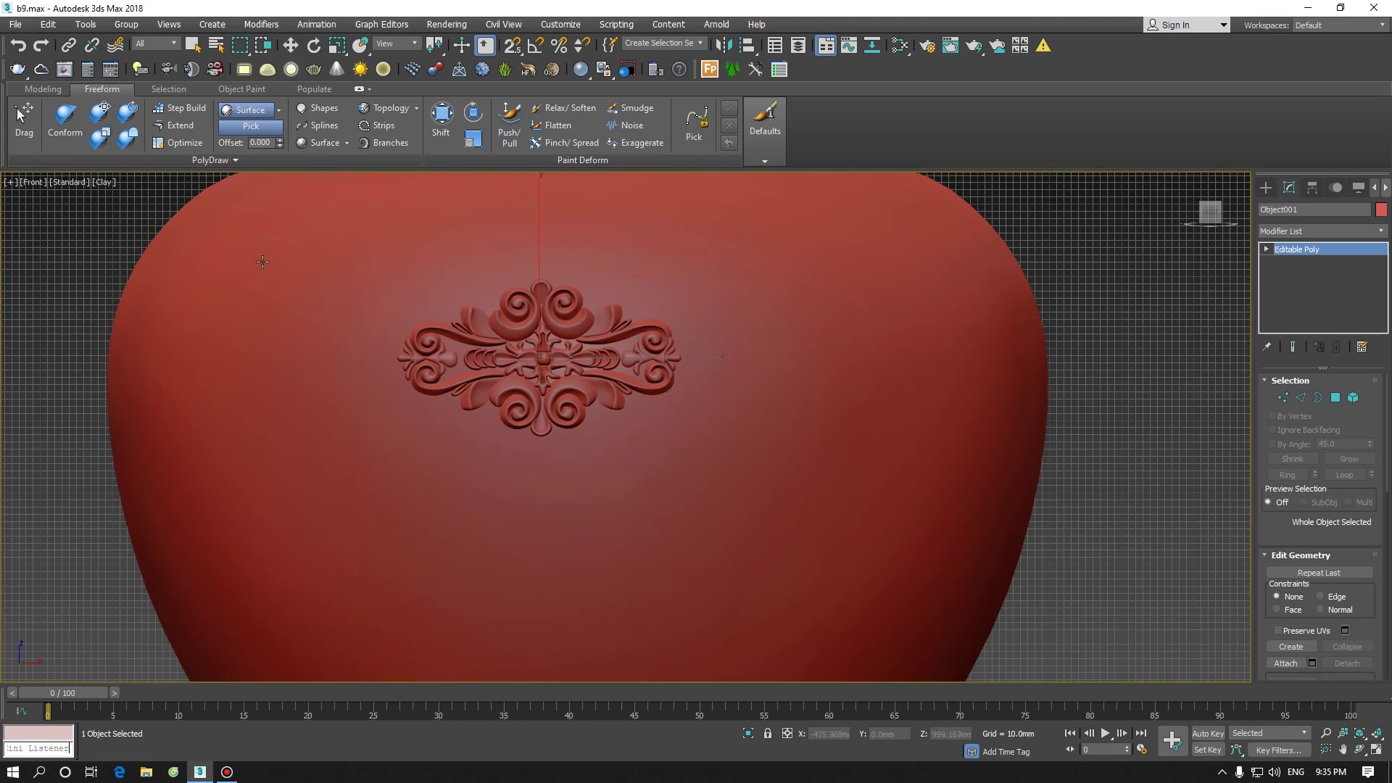
{"action": "left_click", "coordinate": [218, 274]}
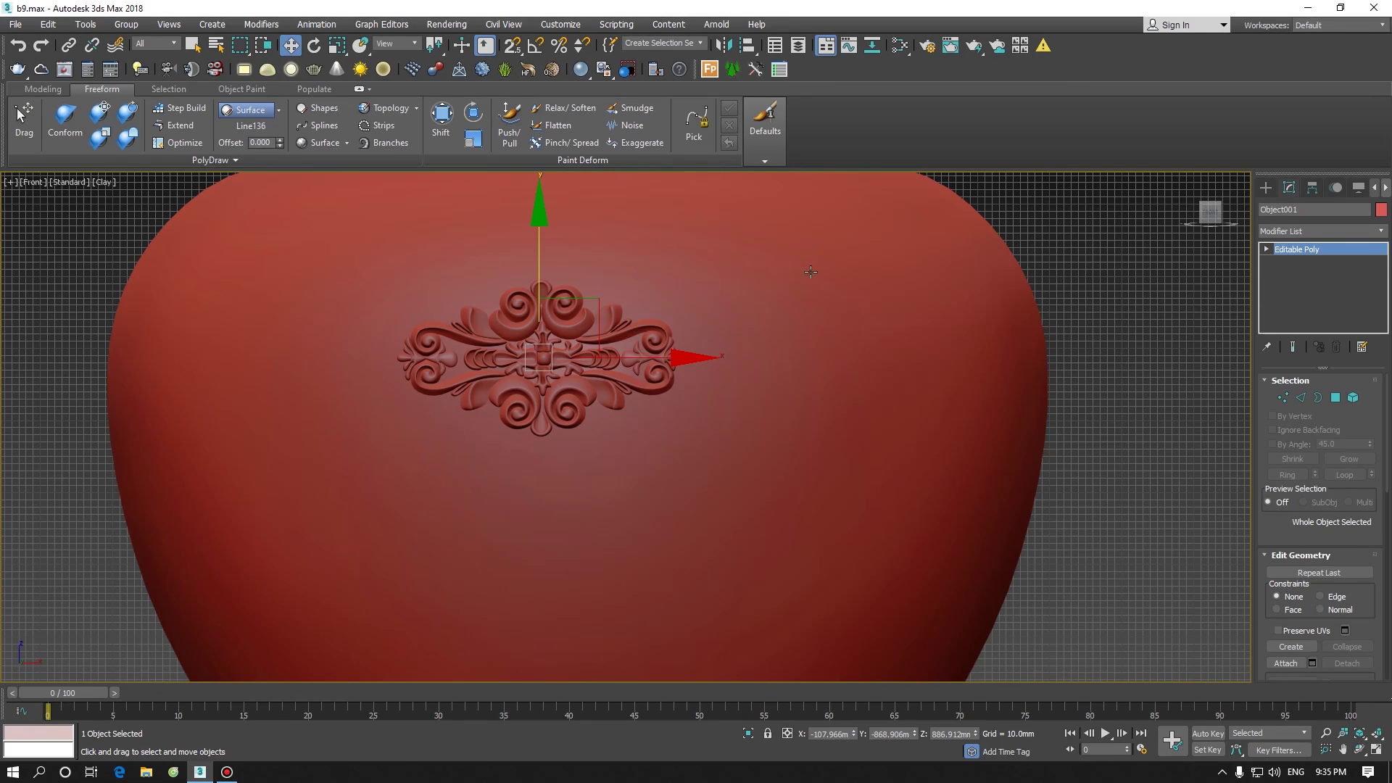
Show edged faces, check the conversion options for the vase's Morph object, and reselect the ornament
{"action": "right_click", "coordinate": [1029, 232]}
{"action": "left_click", "coordinate": [958, 289]}
{"action": "key", "text": "F4"}
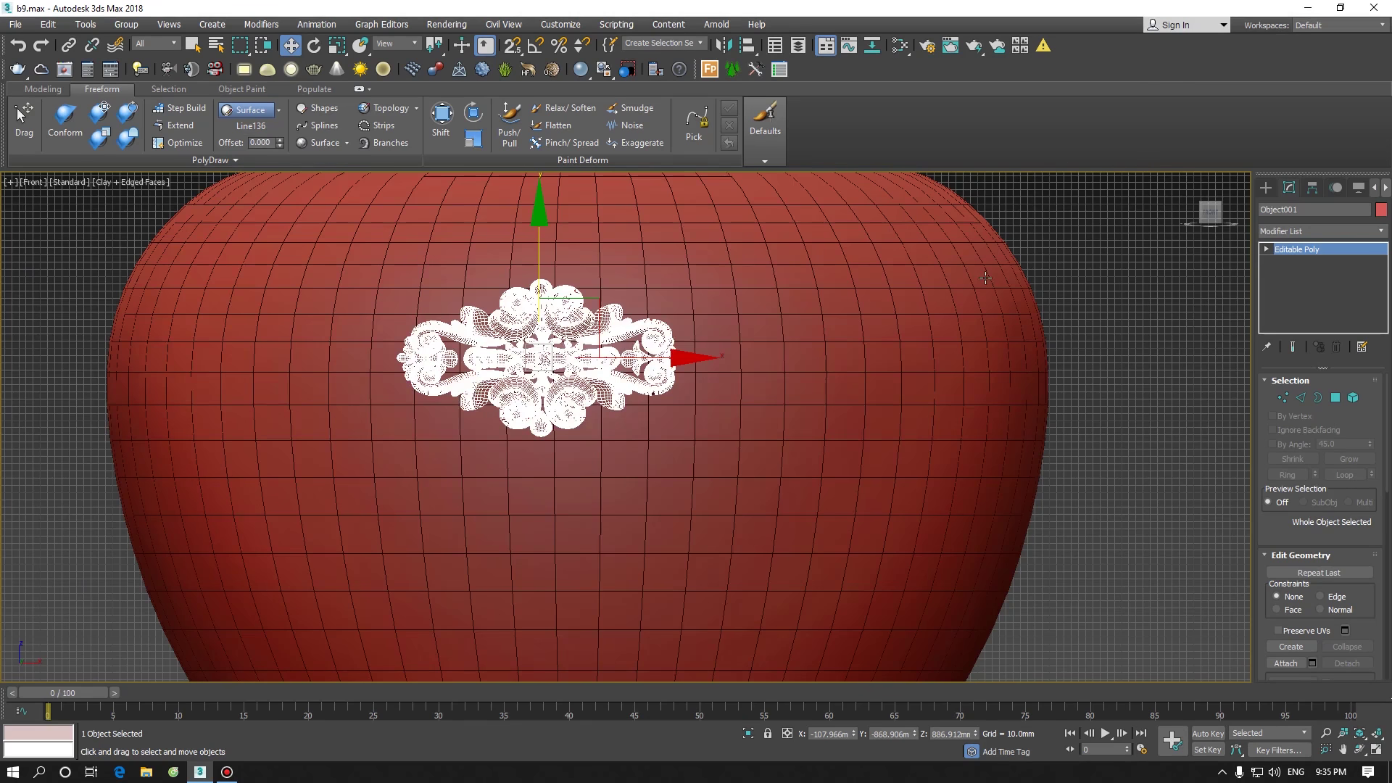
{"action": "left_click", "coordinate": [986, 277]}
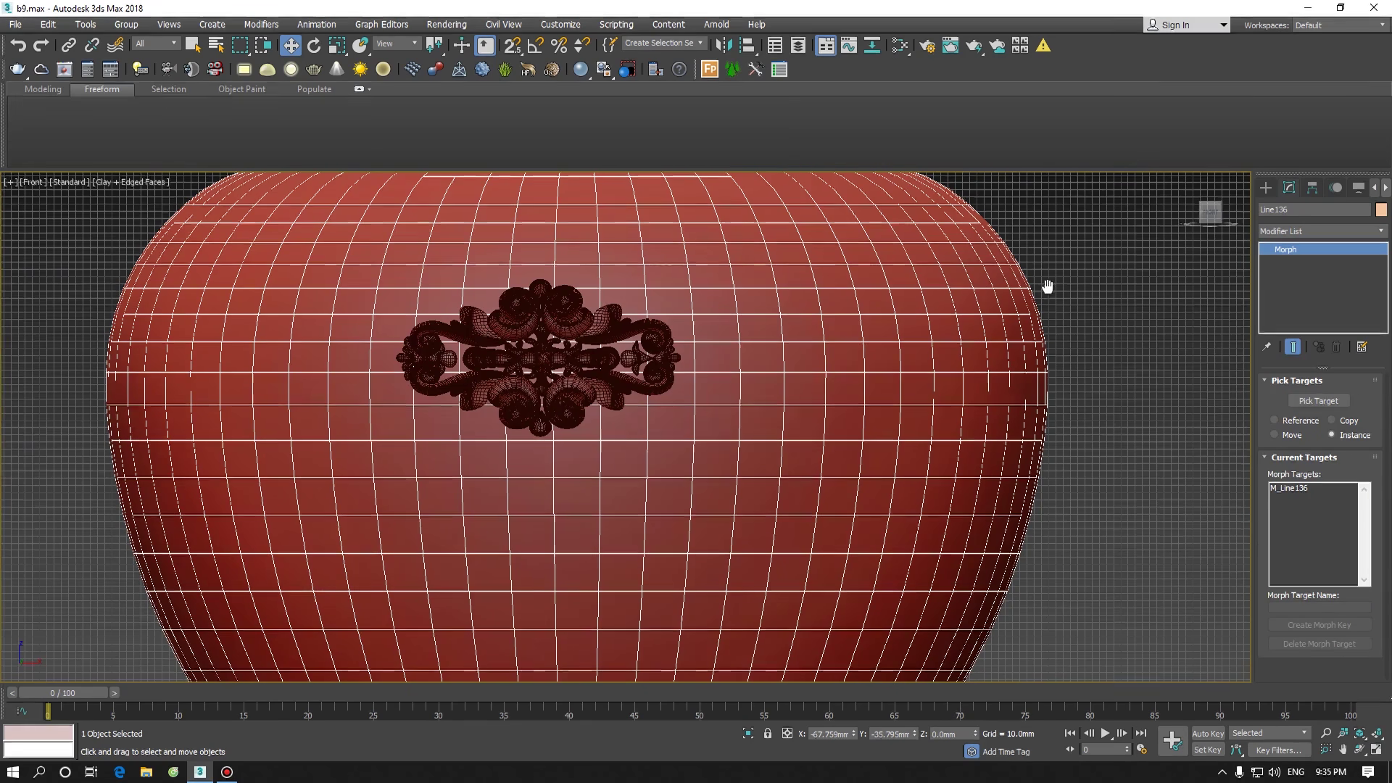
{"action": "right_click", "coordinate": [1293, 249]}
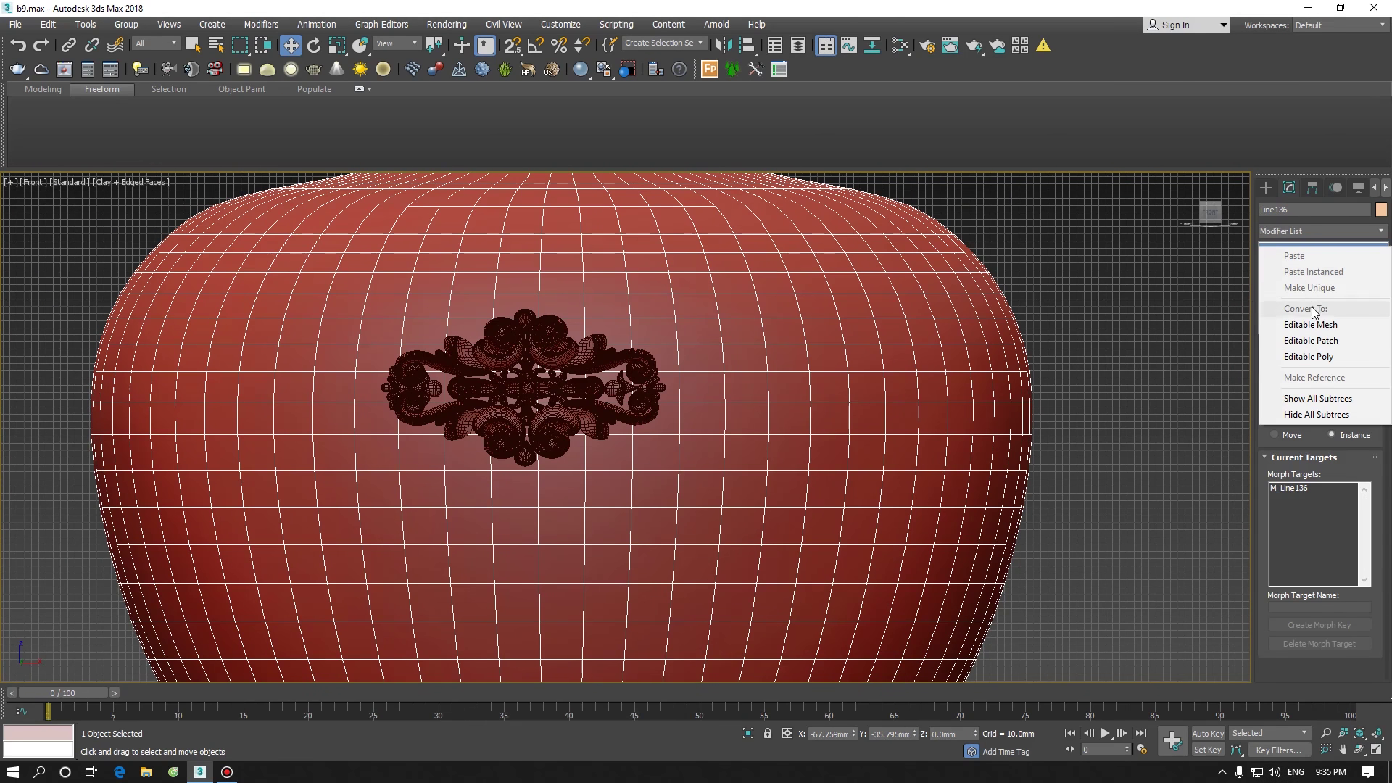
{"action": "left_click", "coordinate": [1247, 249]}
{"action": "left_click", "coordinate": [901, 329]}
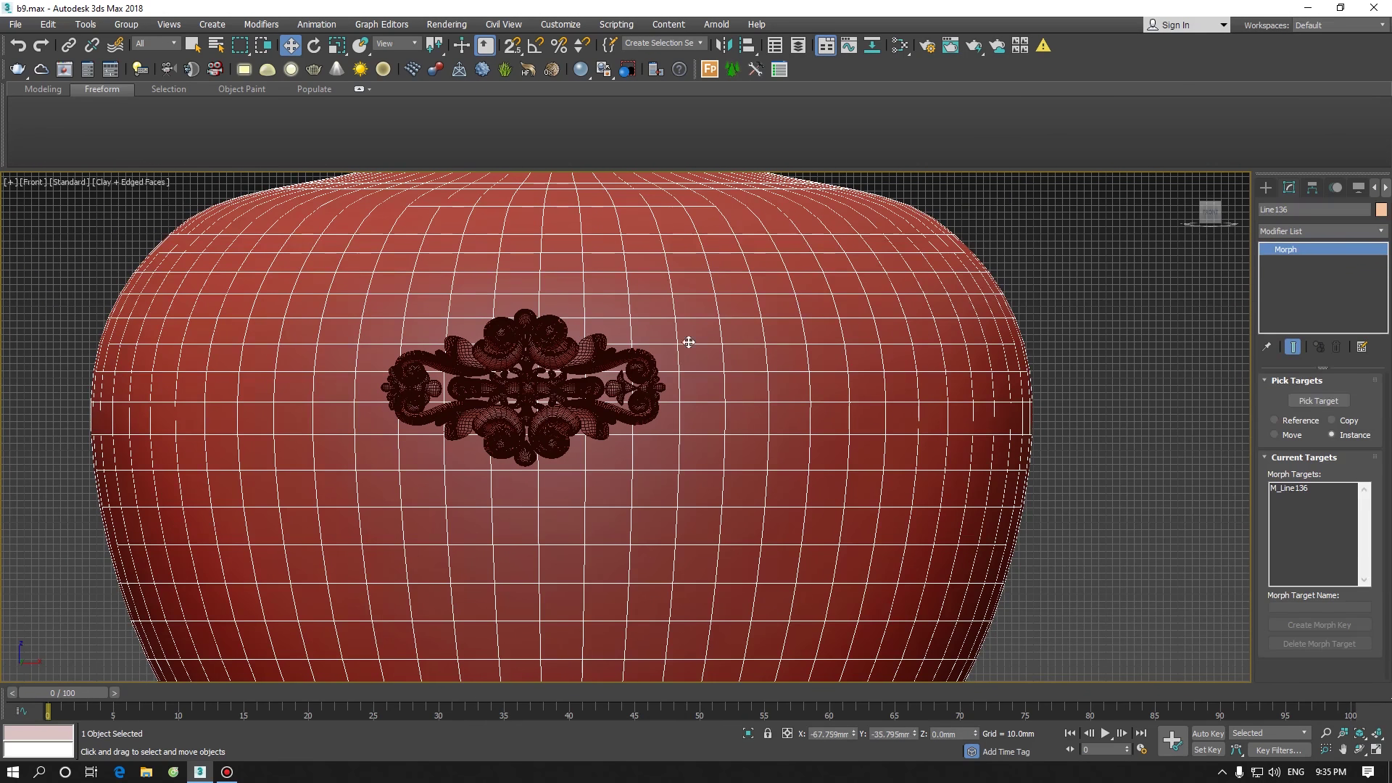
{"action": "left_click", "coordinate": [462, 370]}
{"action": "scroll", "coordinate": [591, 329], "scroll_direction": "down", "scroll_amount": 3}
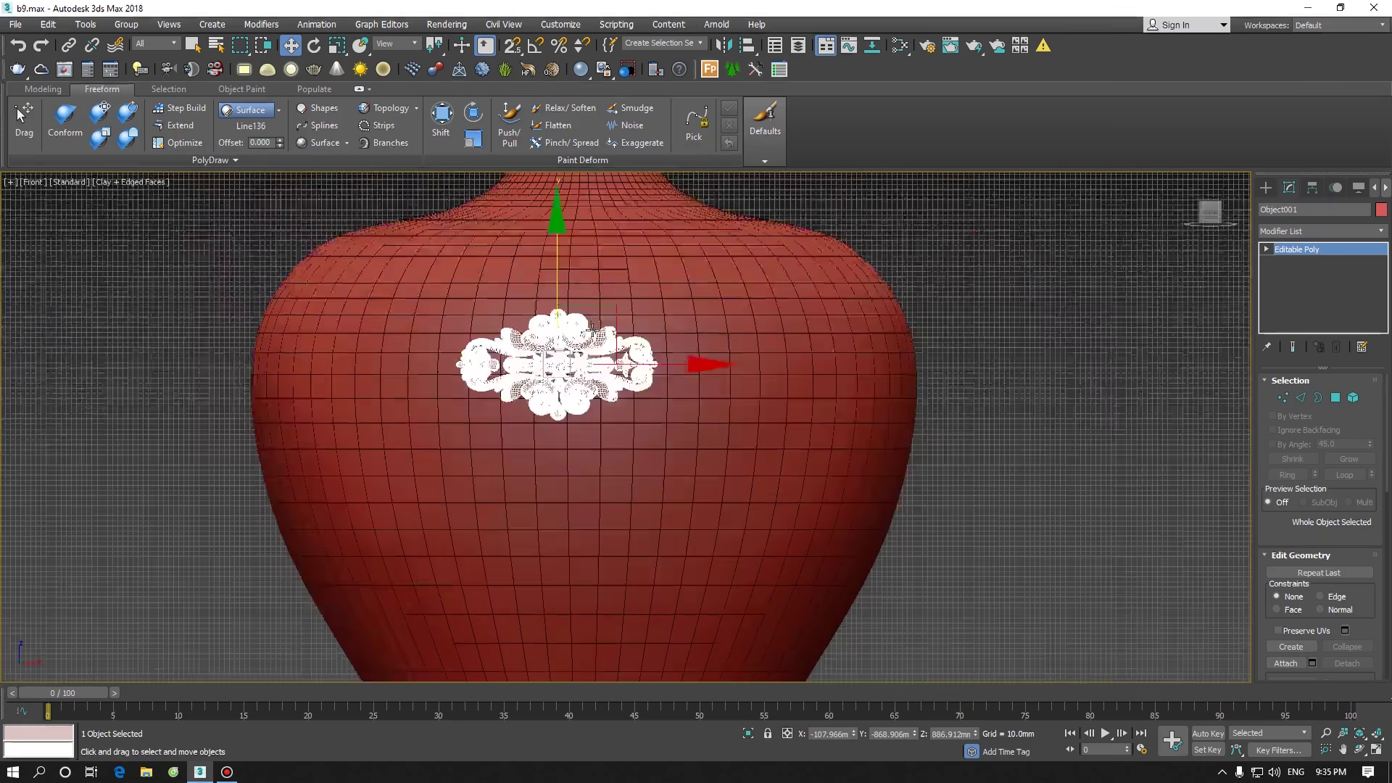
Move the ornament slightly sideways and up so that it sits centred on the front of the vase
{"action": "scroll", "coordinate": [591, 330], "scroll_direction": "down", "scroll_amount": 3}
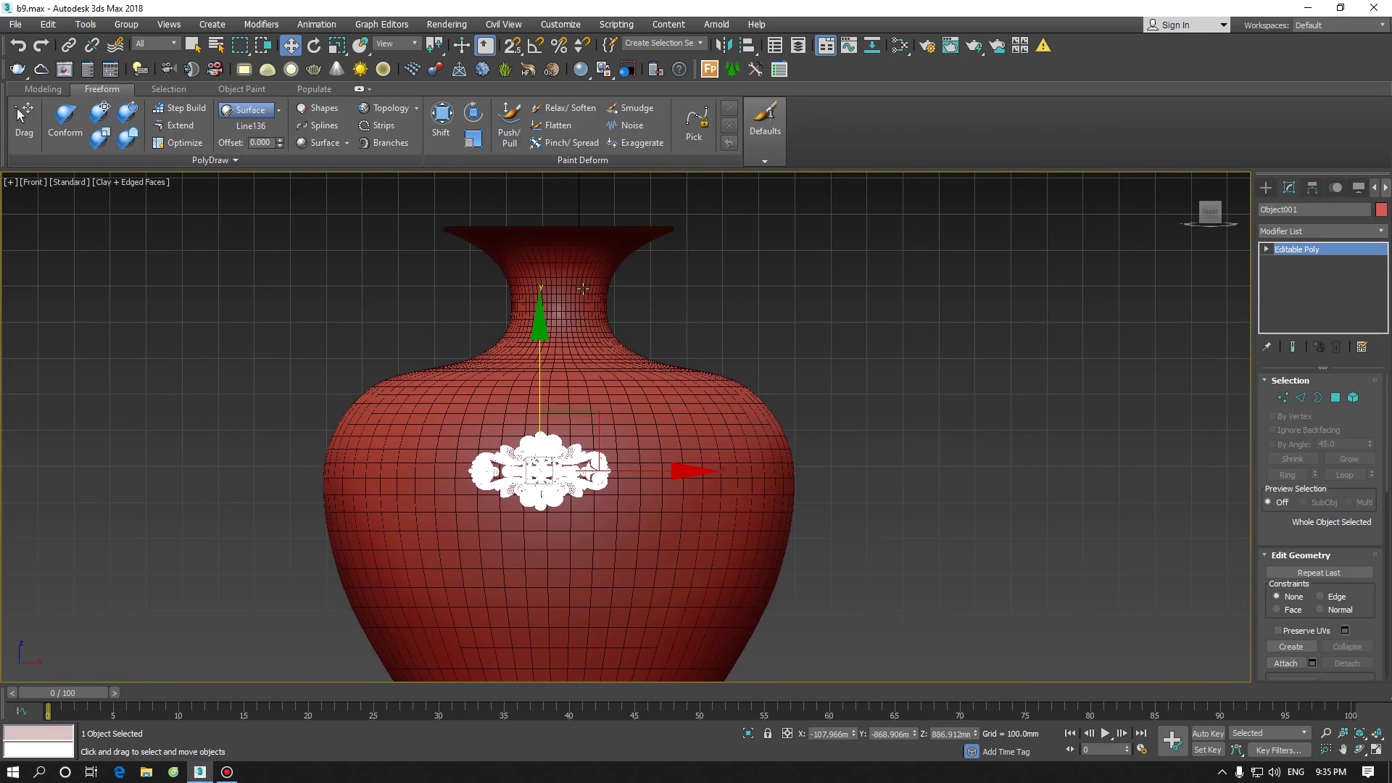
{"action": "left_click_drag", "start_coordinate": [596, 418], "coordinate": [614, 415]}
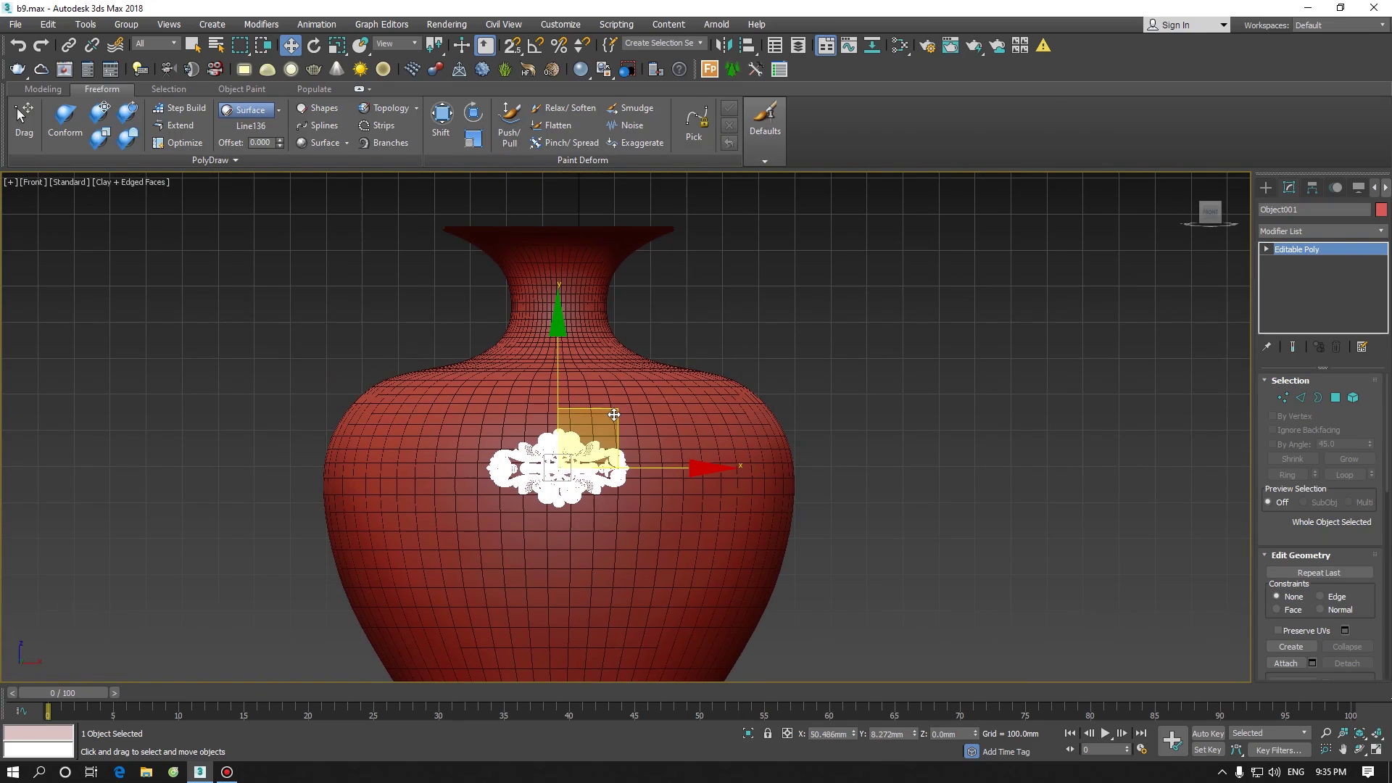
{"action": "scroll", "coordinate": [614, 415], "scroll_direction": "up", "scroll_amount": 3}
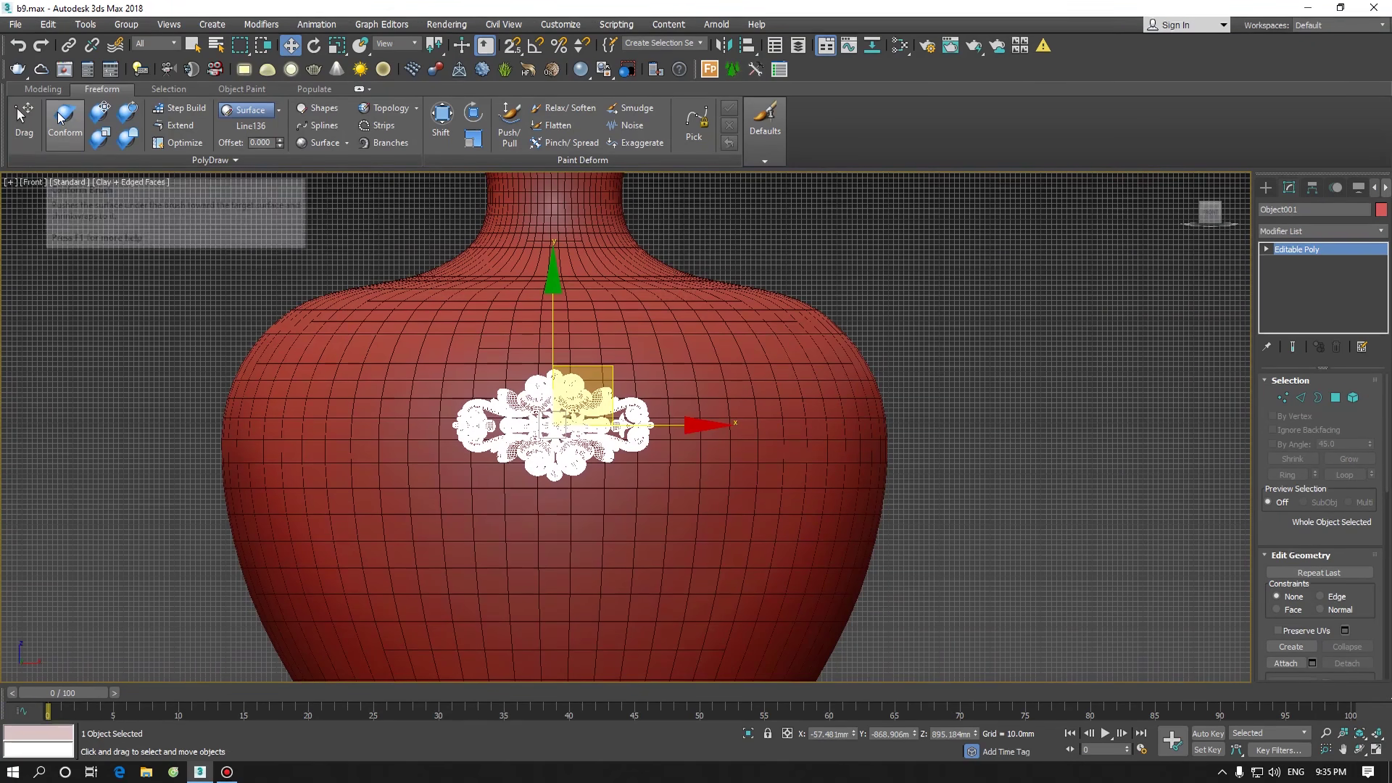
Activate the Conform brush and set its Full Strength to 215, Falloff to 456 and Conform to 10
{"action": "left_click", "coordinate": [60, 115]}
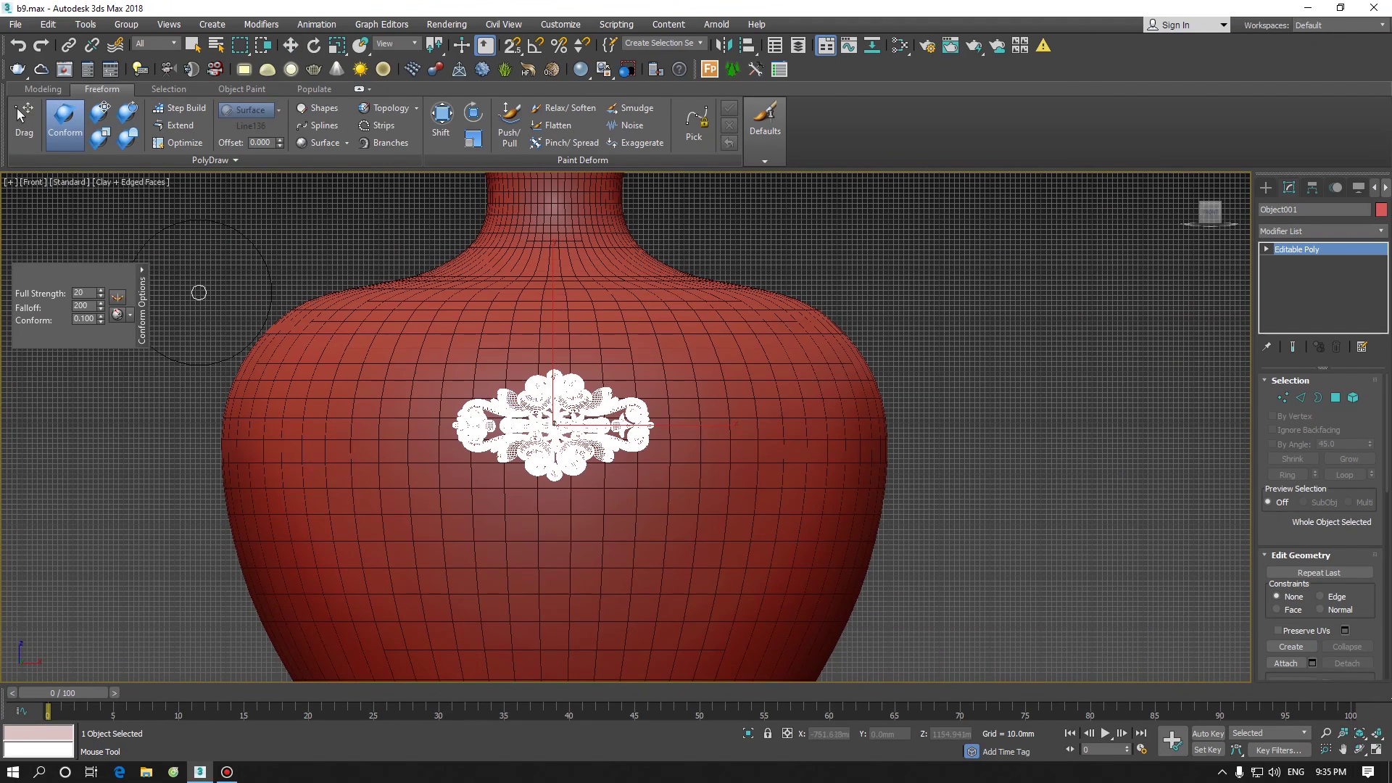
{"action": "mouse_move", "coordinate": [153, 305]}
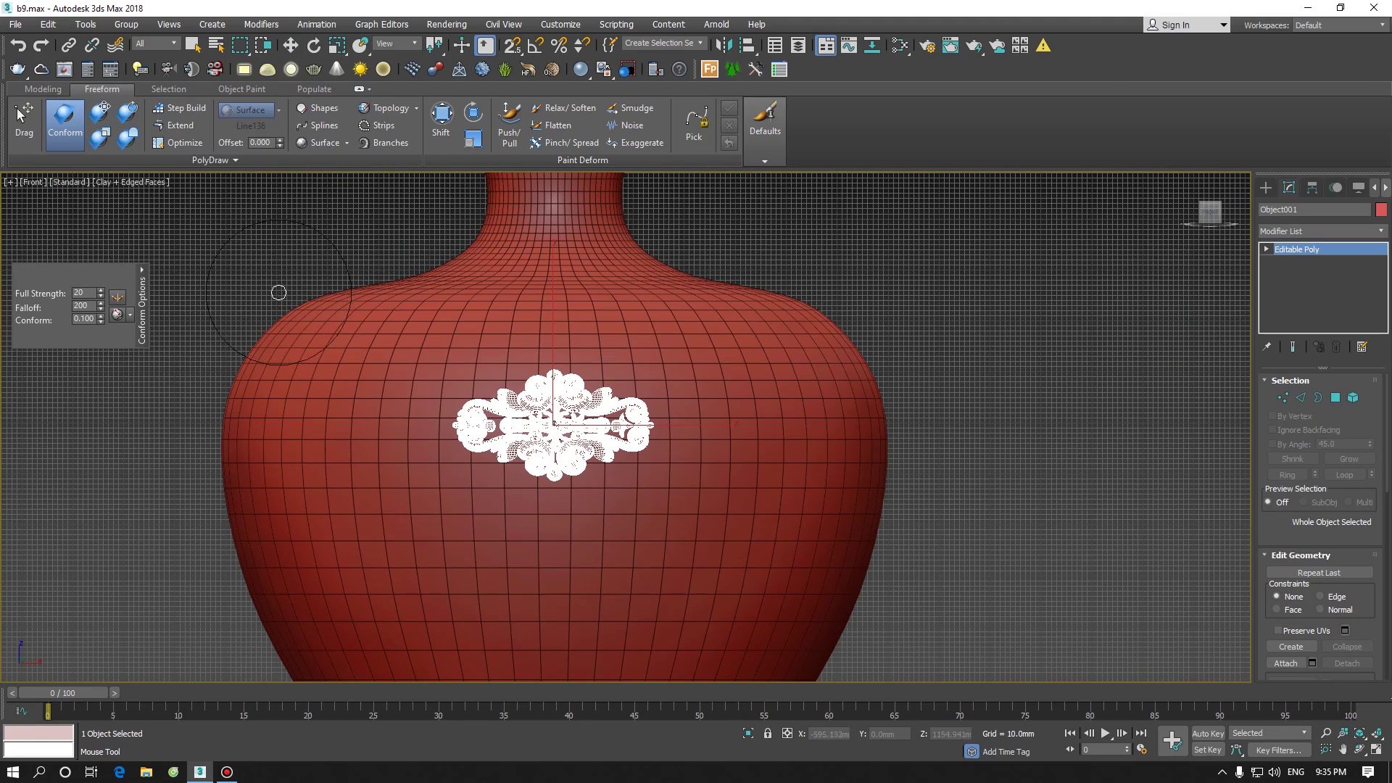
{"action": "scroll", "coordinate": [303, 368], "scroll_direction": "up", "scroll_amount": 4}
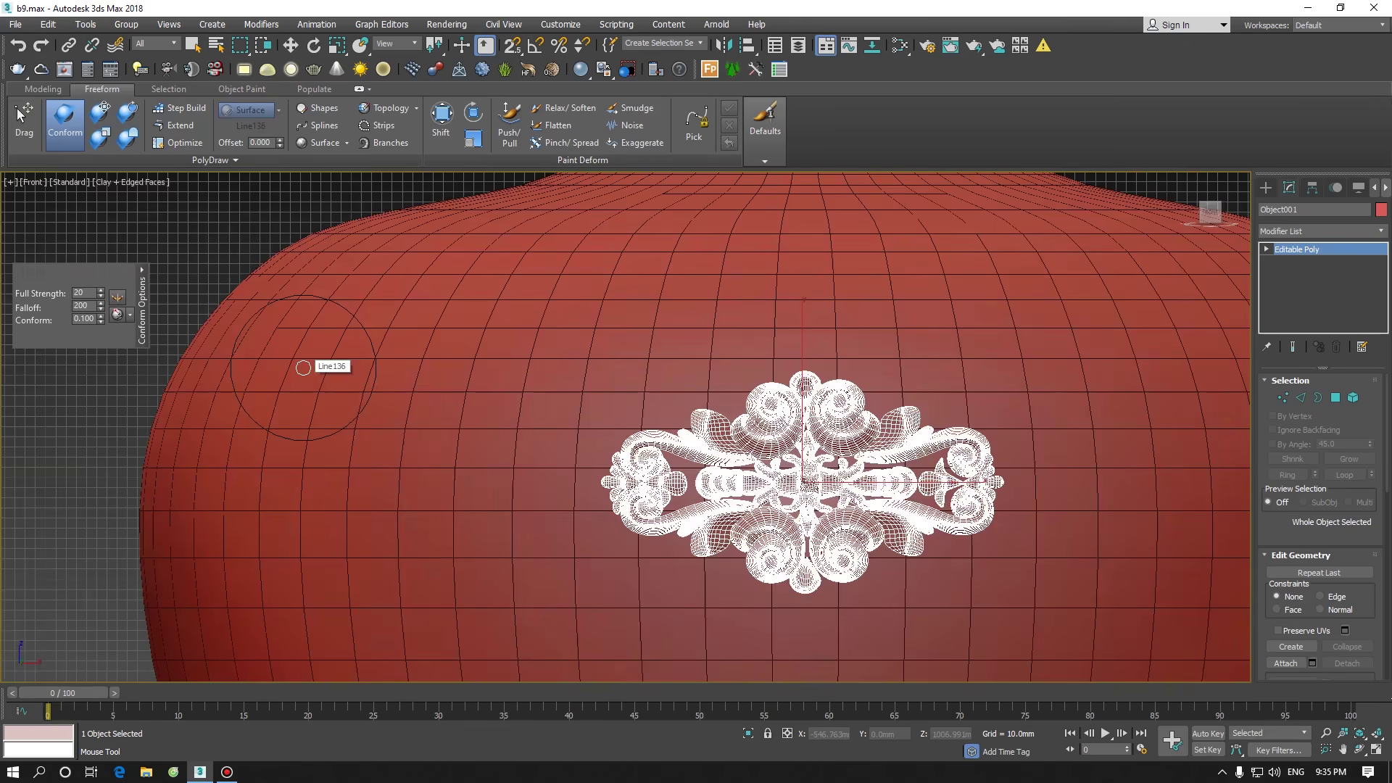
{"action": "scroll", "coordinate": [330, 348], "scroll_direction": "up", "scroll_amount": 1}
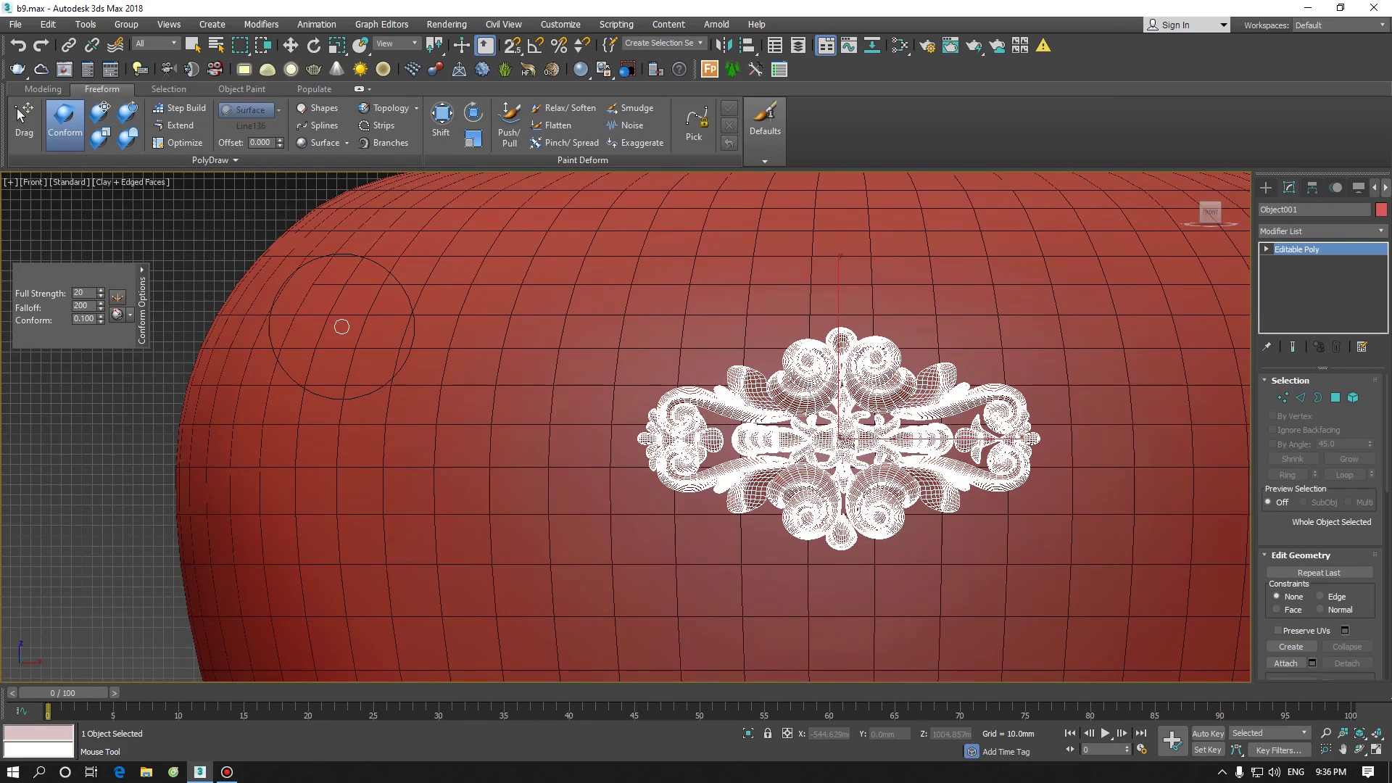
{"action": "left_click_drag", "start_coordinate": [340, 326], "coordinate": [123, 358], "text": "shift"}
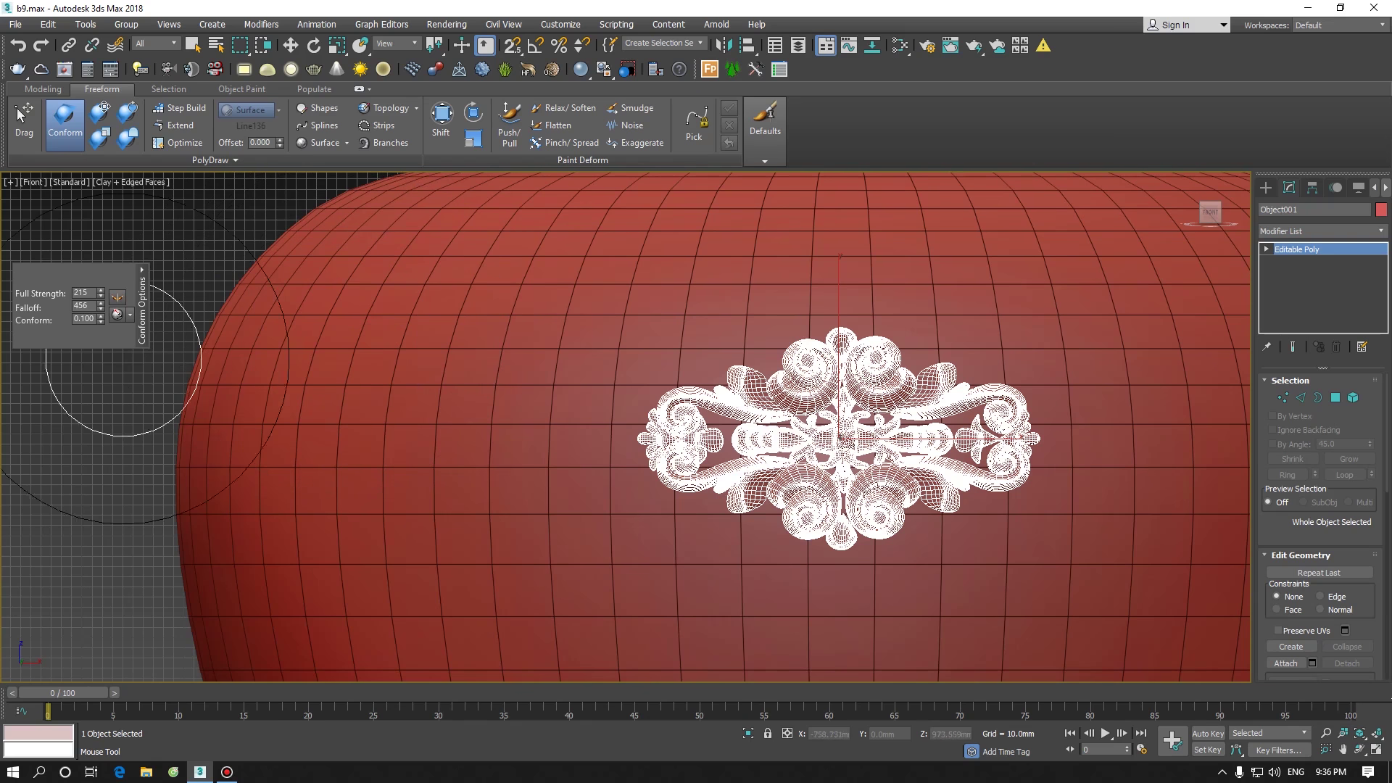
{"action": "double_click", "coordinate": [87, 318]}
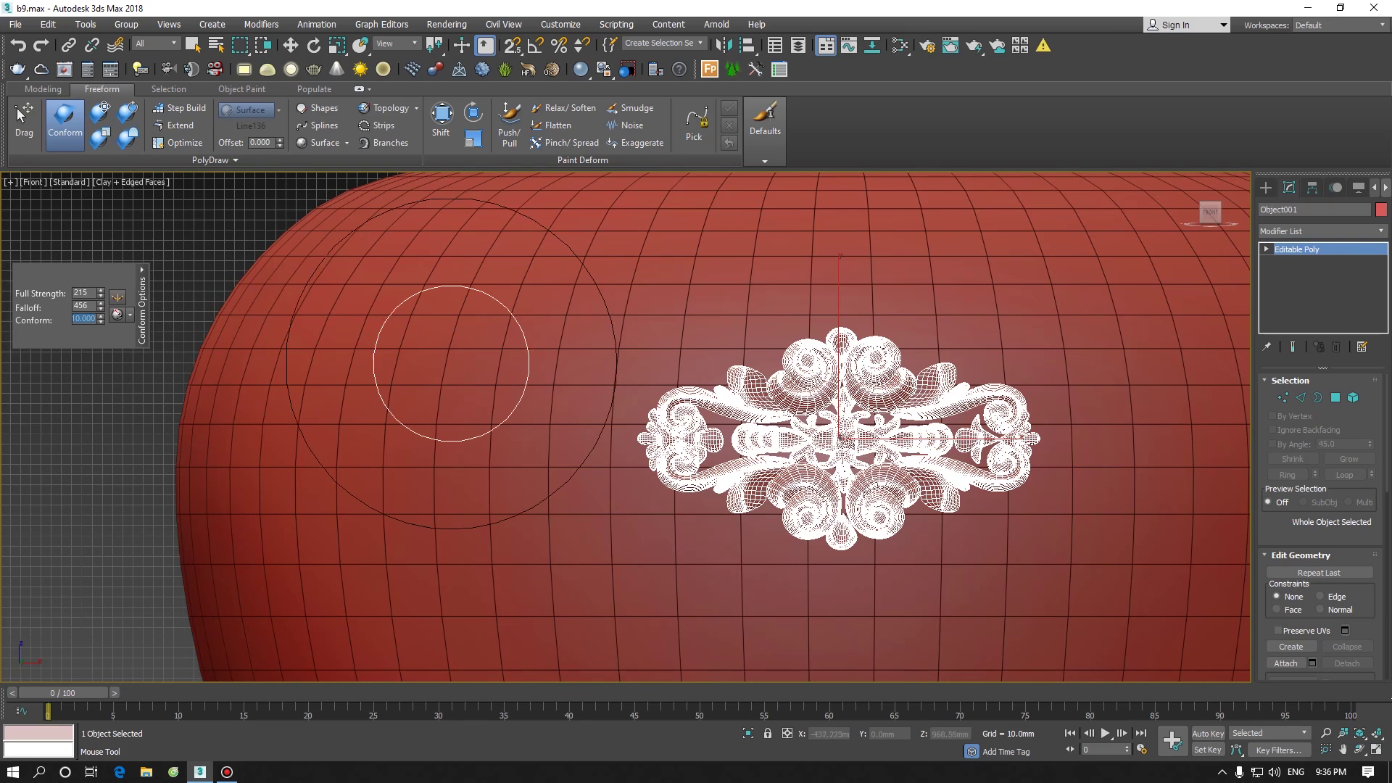
Try to conform the ornament directly onto the vase with brush strokes, then exit the brush and undo the deformation
{"action": "mouse_move", "coordinate": [483, 424]}
{"action": "left_mouse_down", "text": "ctrl+shift"}
{"action": "mouse_move", "coordinate": [725, 428]}
{"action": "mouse_move", "coordinate": [711, 414]}
{"action": "left_mouse_up", "text": "ctrl+shift"}
{"action": "scroll", "coordinate": [826, 465], "scroll_direction": "down", "scroll_amount": 3}
{"action": "scroll", "coordinate": [715, 423], "scroll_direction": "up", "scroll_amount": 3}
{"action": "scroll", "coordinate": [711, 414], "scroll_direction": "down", "scroll_amount": 3}
{"action": "middle_click_drag", "start_coordinate": [711, 414], "coordinate": [776, 419], "text": "alt"}
{"action": "scroll", "coordinate": [806, 432], "scroll_direction": "up", "scroll_amount": 2}
{"action": "scroll", "coordinate": [709, 418], "scroll_direction": "down", "scroll_amount": 2}
{"action": "right_click", "coordinate": [777, 419]}
{"action": "key", "text": "ctrl+z"}
{"action": "scroll", "coordinate": [706, 408], "scroll_direction": "up", "scroll_amount": 2}
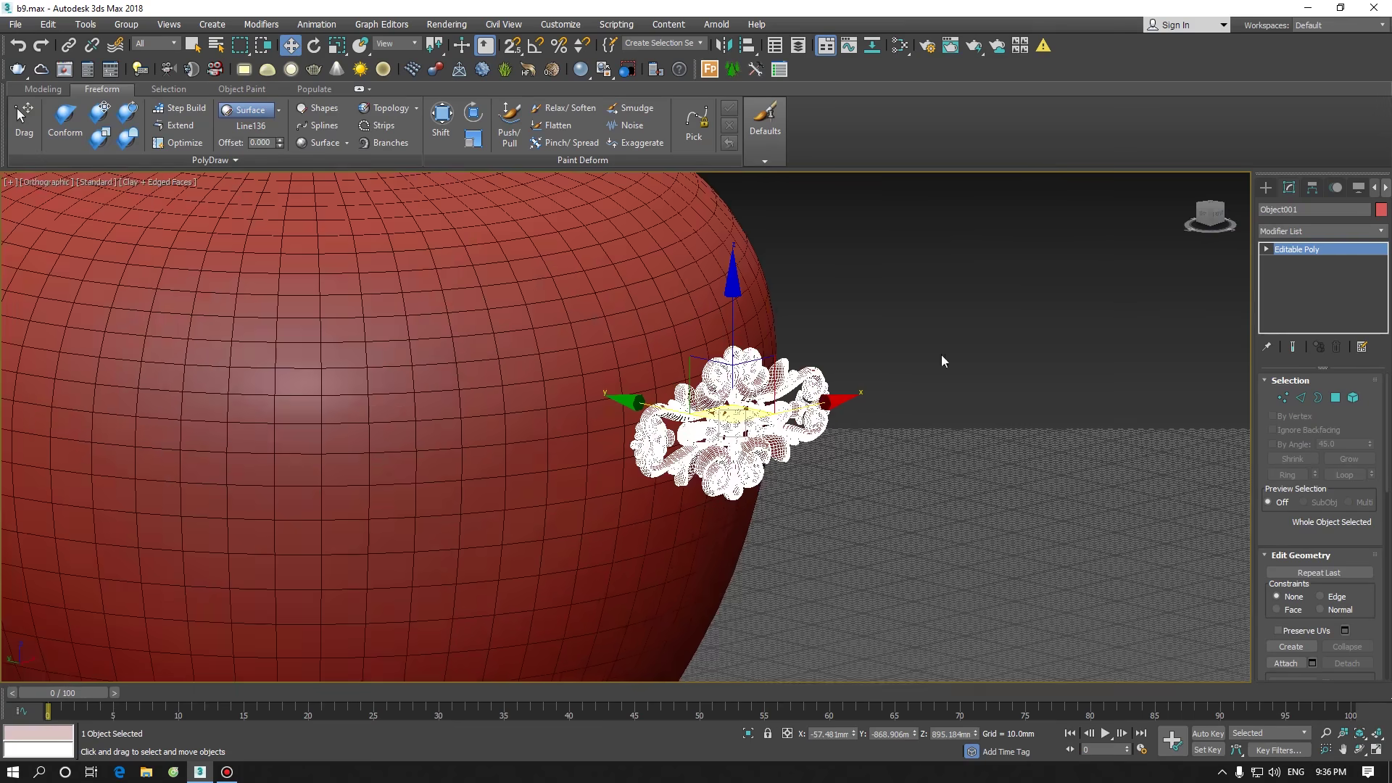
Move the ornament along the Y axis to bring it closer to the vase surface
{"action": "middle_click_drag", "start_coordinate": [880, 422], "coordinate": [951, 418], "text": "alt"}
{"action": "scroll", "coordinate": [729, 396], "scroll_direction": "up", "scroll_amount": 4}
{"action": "scroll", "coordinate": [764, 381], "scroll_direction": "up", "scroll_amount": 2}
{"action": "middle_click_drag", "start_coordinate": [764, 383], "coordinate": [797, 377], "text": "alt"}
{"action": "scroll", "coordinate": [762, 384], "scroll_direction": "up", "scroll_amount": 2}
{"action": "scroll", "coordinate": [777, 339], "scroll_direction": "down", "scroll_amount": 6}
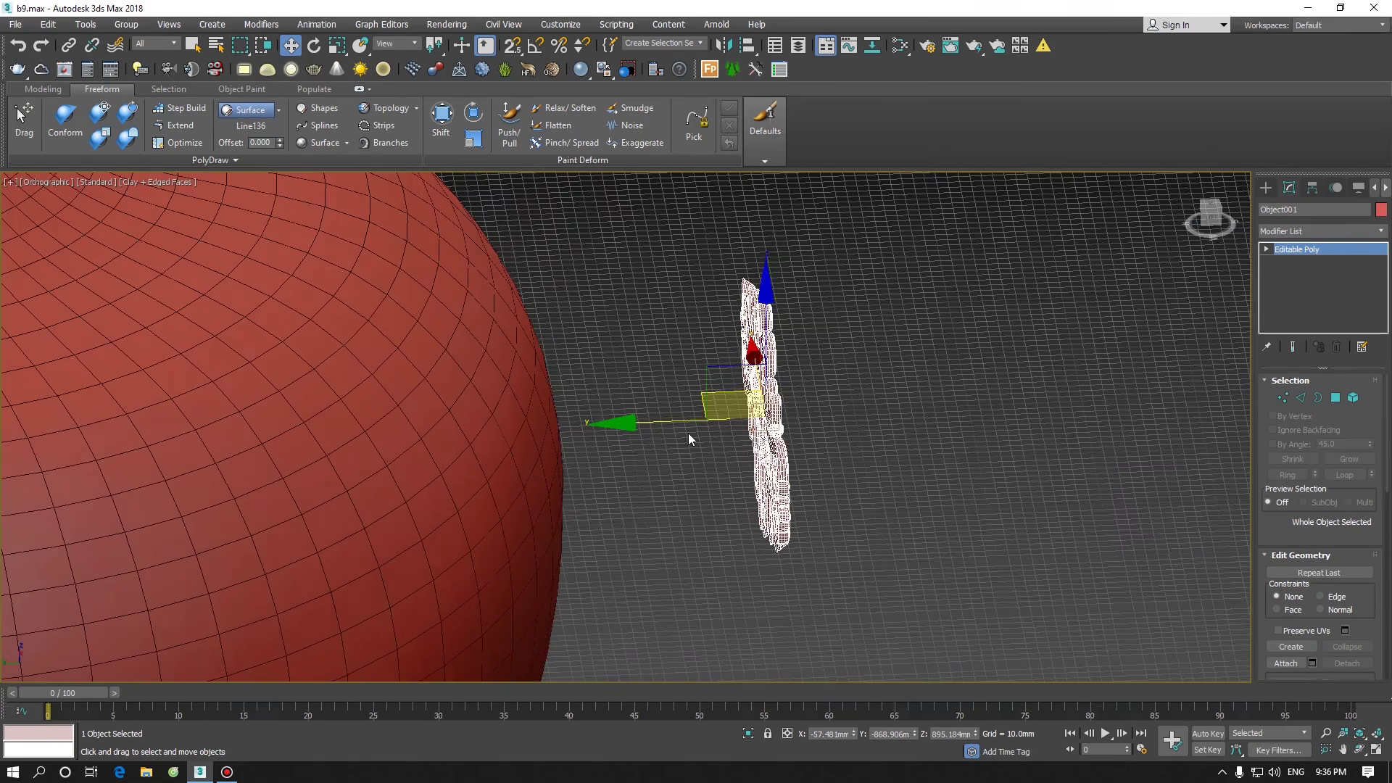
{"action": "left_click_drag", "start_coordinate": [690, 438], "coordinate": [522, 435]}
{"action": "middle_click_drag", "start_coordinate": [521, 435], "coordinate": [554, 339], "text": "alt"}
{"action": "scroll", "coordinate": [616, 355], "scroll_direction": "up", "scroll_amount": 4}
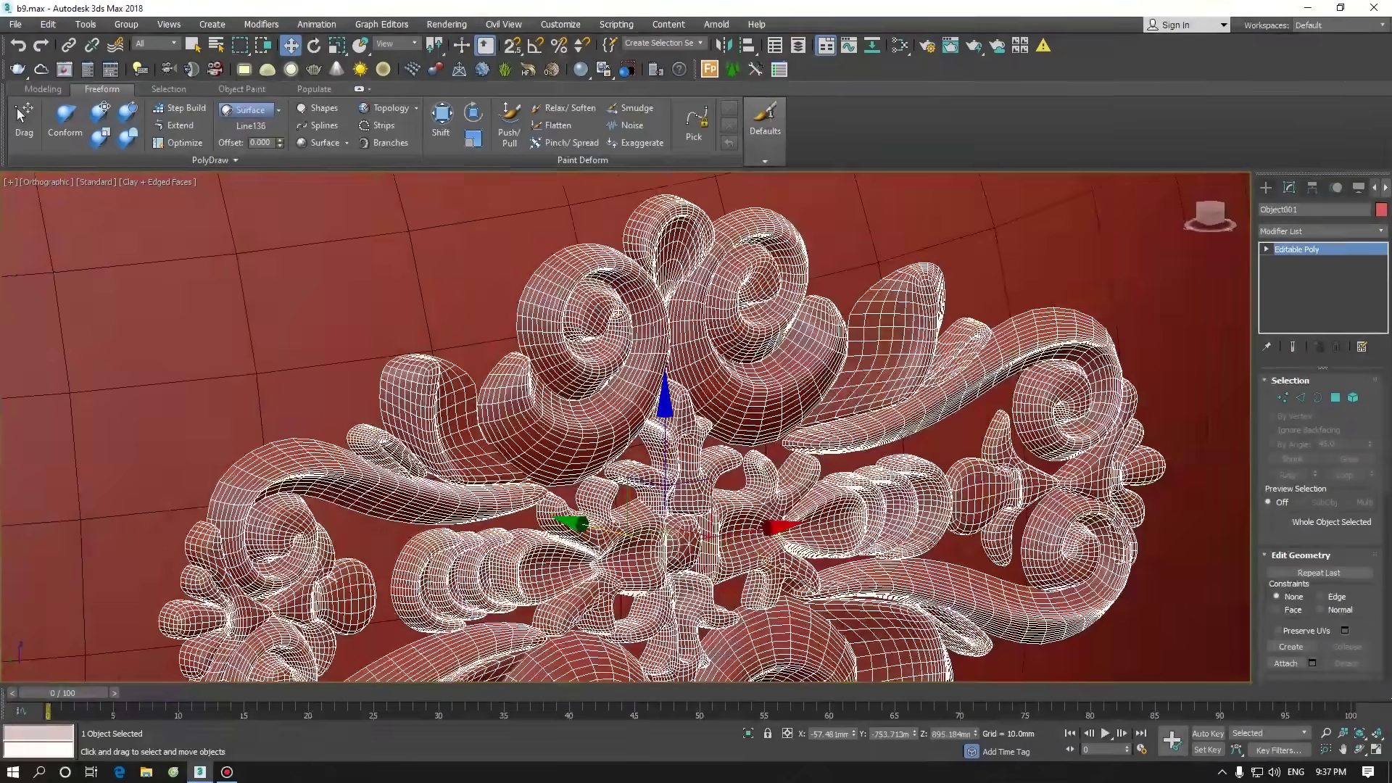
{"action": "scroll", "coordinate": [428, 319], "scroll_direction": "down", "scroll_amount": 5}
{"action": "middle_click_drag", "start_coordinate": [428, 319], "coordinate": [373, 323], "text": "alt"}
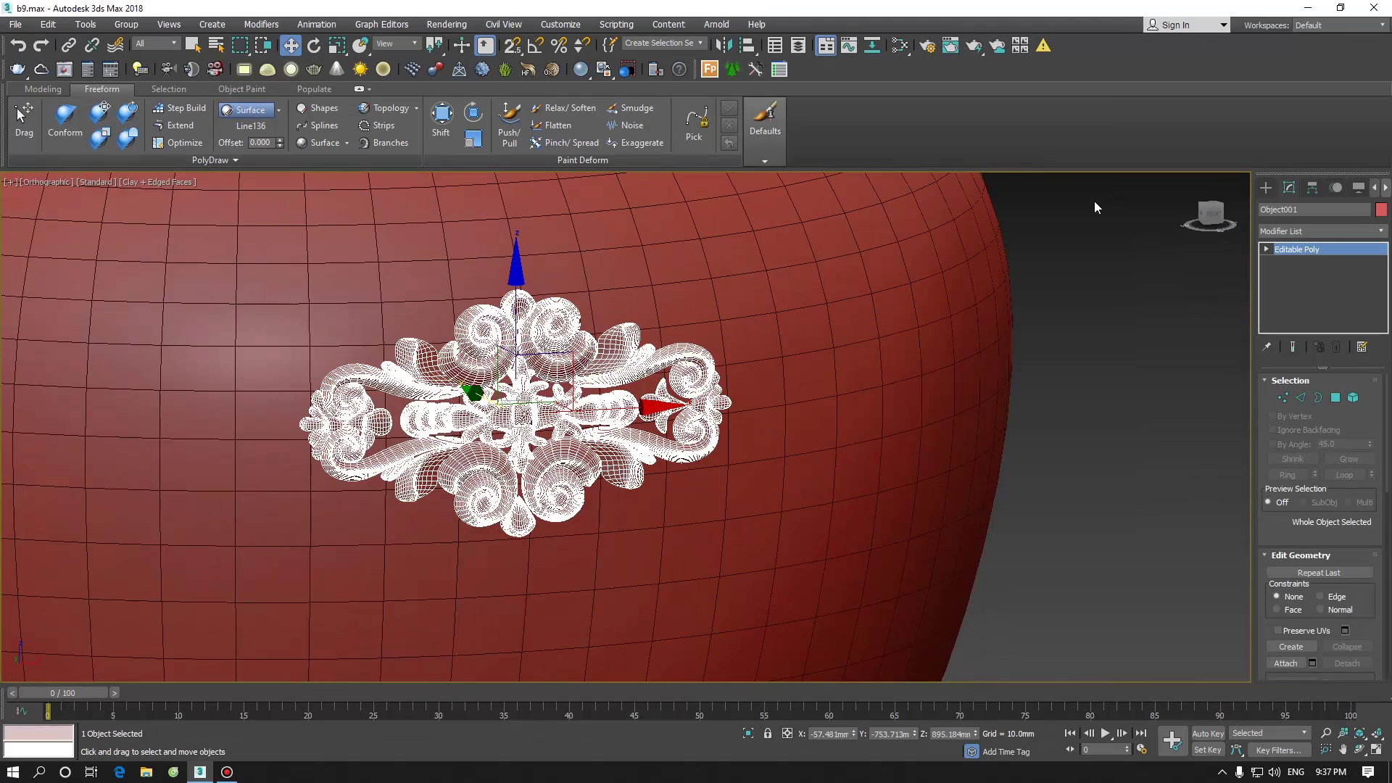
Create a plane about 233 mm long and 413 mm wide around the ornament in the Front view
{"action": "left_click", "coordinate": [1212, 217]}
{"action": "left_click", "coordinate": [1266, 187]}
{"action": "left_click", "coordinate": [1348, 336]}
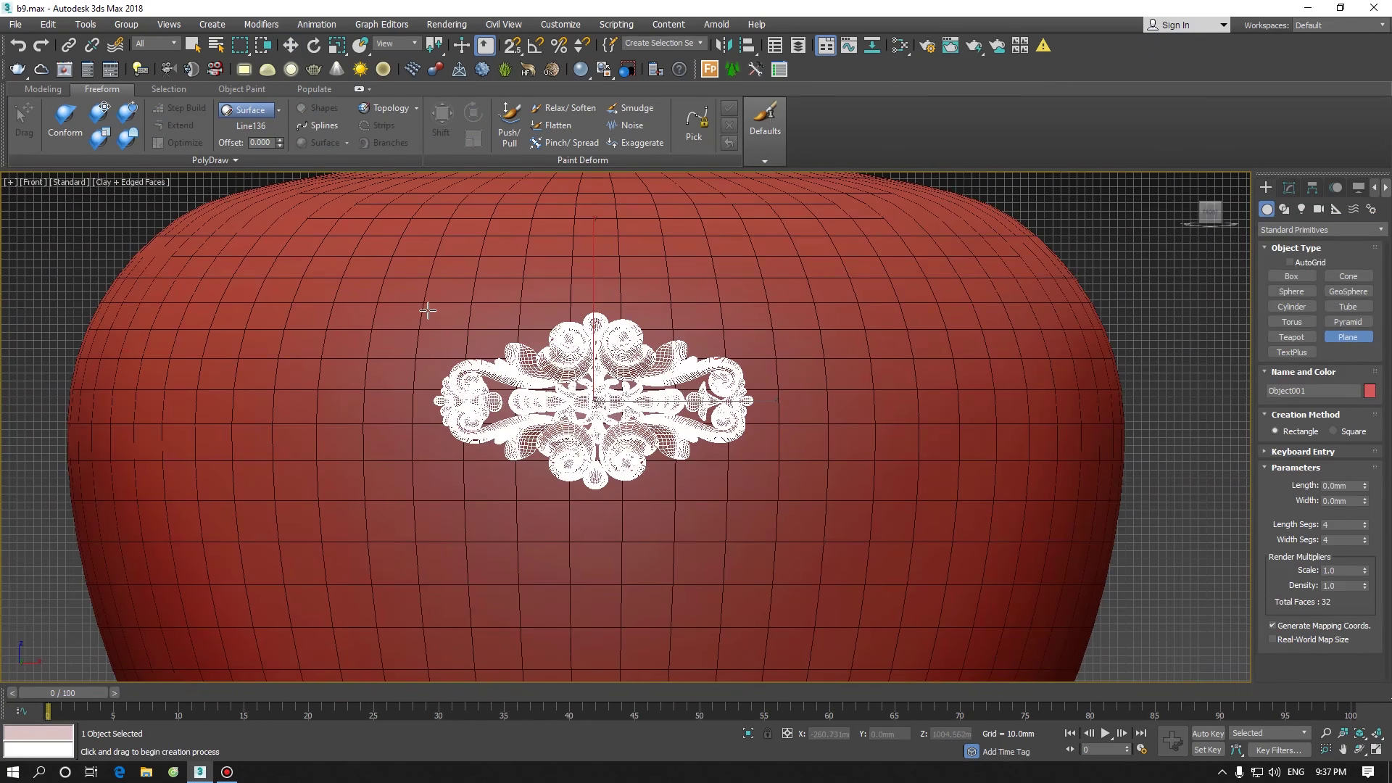
{"action": "left_click_drag", "start_coordinate": [427, 311], "coordinate": [542, 403]}
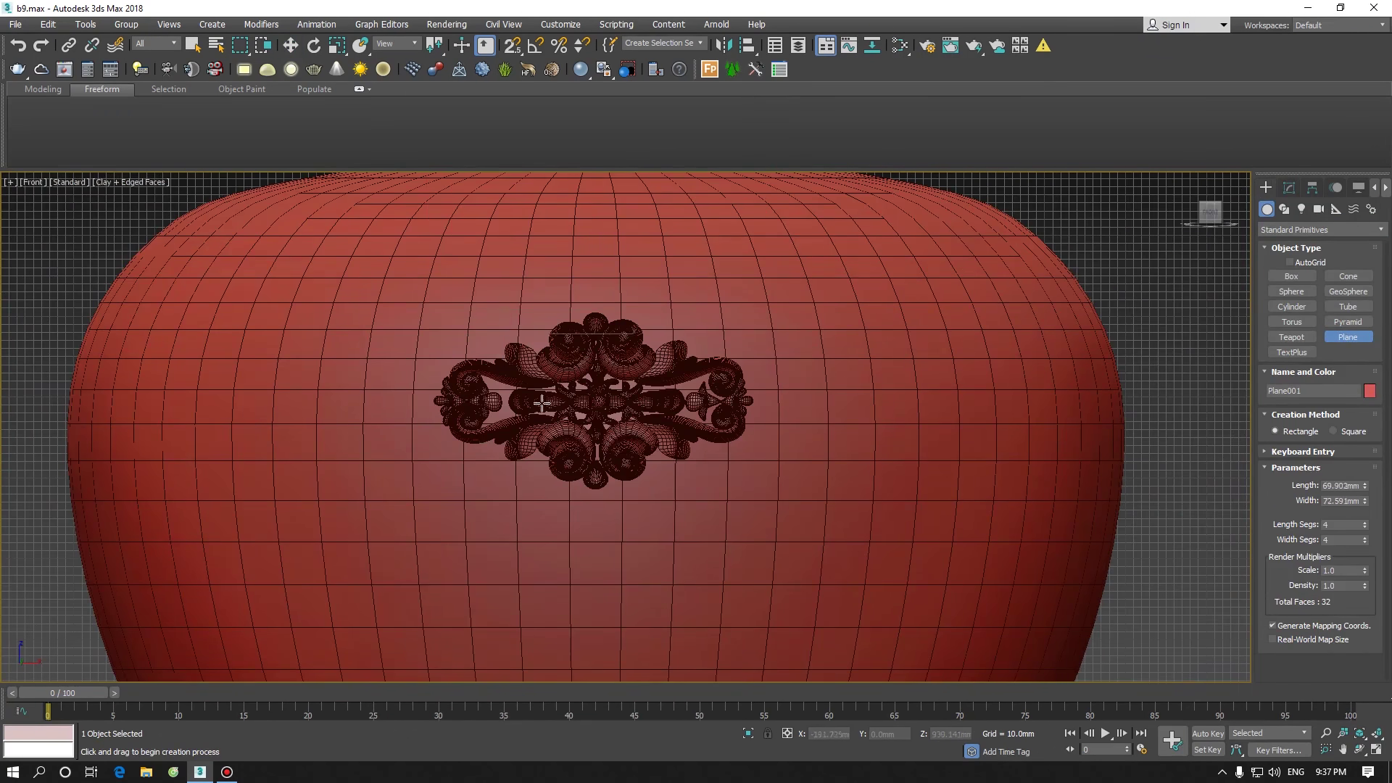
{"action": "key", "text": "F3"}
{"action": "left_click_drag", "start_coordinate": [749, 484], "coordinate": [765, 497]}
{"action": "key", "text": "F3"}
Move the plane along the Y axis to place it between the ornament and the vase
{"action": "scroll", "coordinate": [749, 488], "scroll_direction": "down", "scroll_amount": 4}
{"action": "middle_click_drag", "start_coordinate": [749, 488], "coordinate": [527, 534]}
{"action": "key", "text": "w"}
{"action": "left_click_drag", "start_coordinate": [738, 436], "coordinate": [449, 442]}
{"action": "middle_click_drag", "start_coordinate": [556, 471], "coordinate": [959, 298], "text": "alt"}
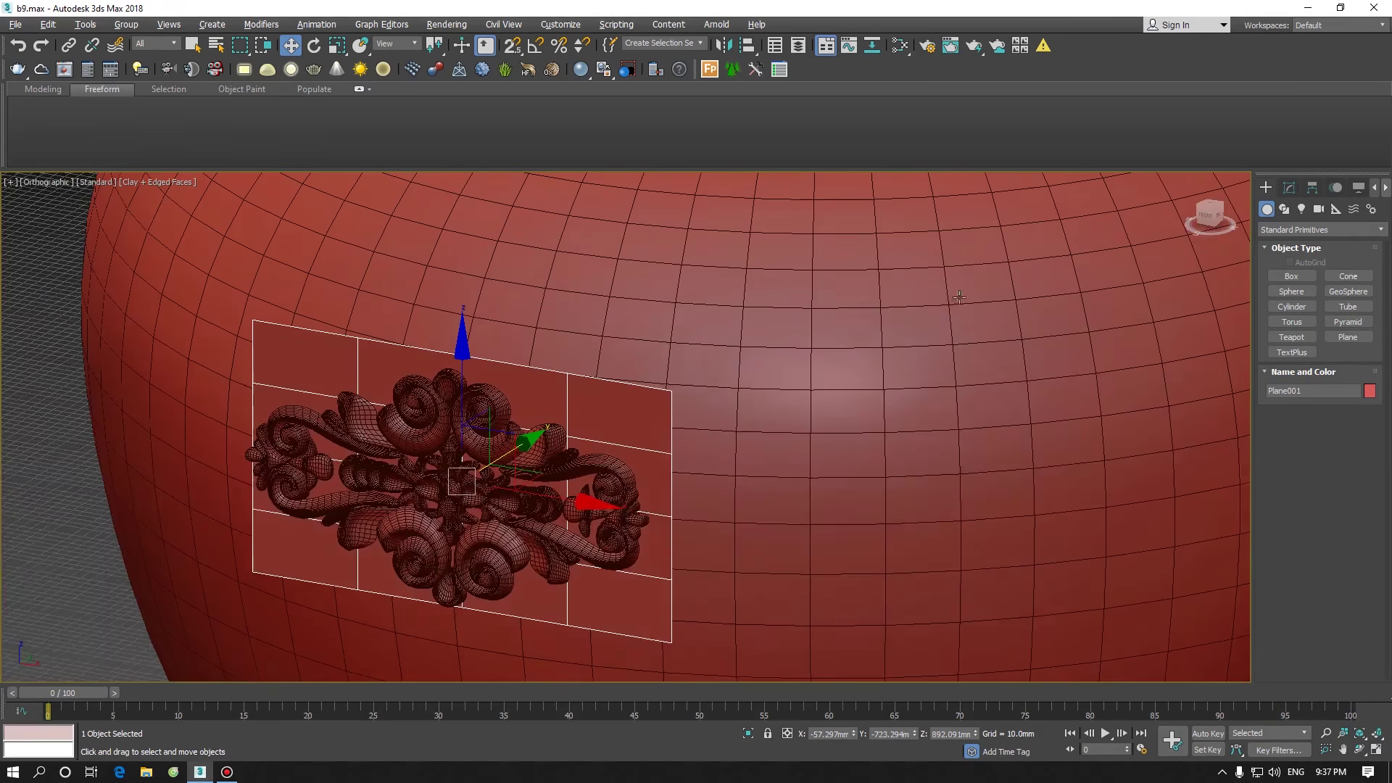
Set the plane's Length Segs to 6 and Width Segs to 8
{"action": "left_click", "coordinate": [1289, 188]}
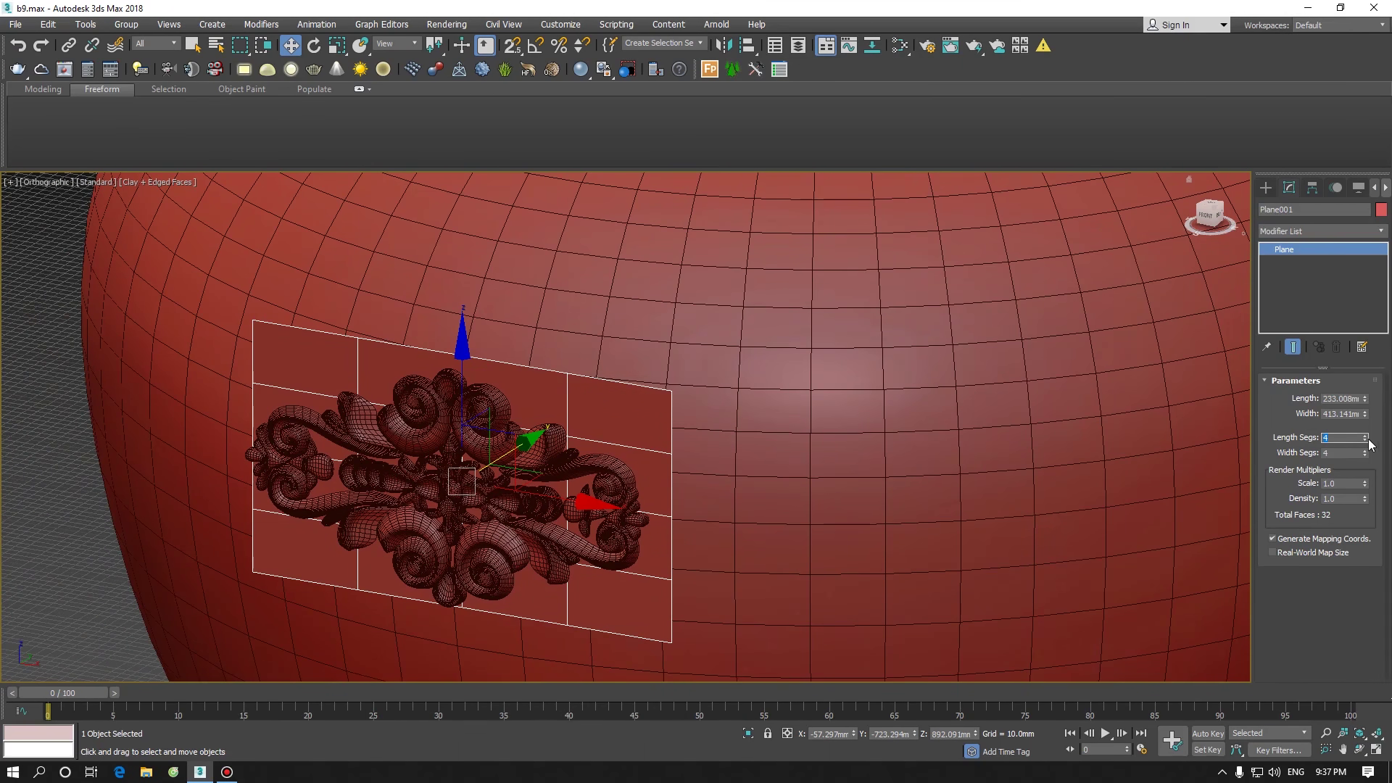
{"action": "left_click_drag", "start_coordinate": [1369, 444], "coordinate": [1366, 439]}
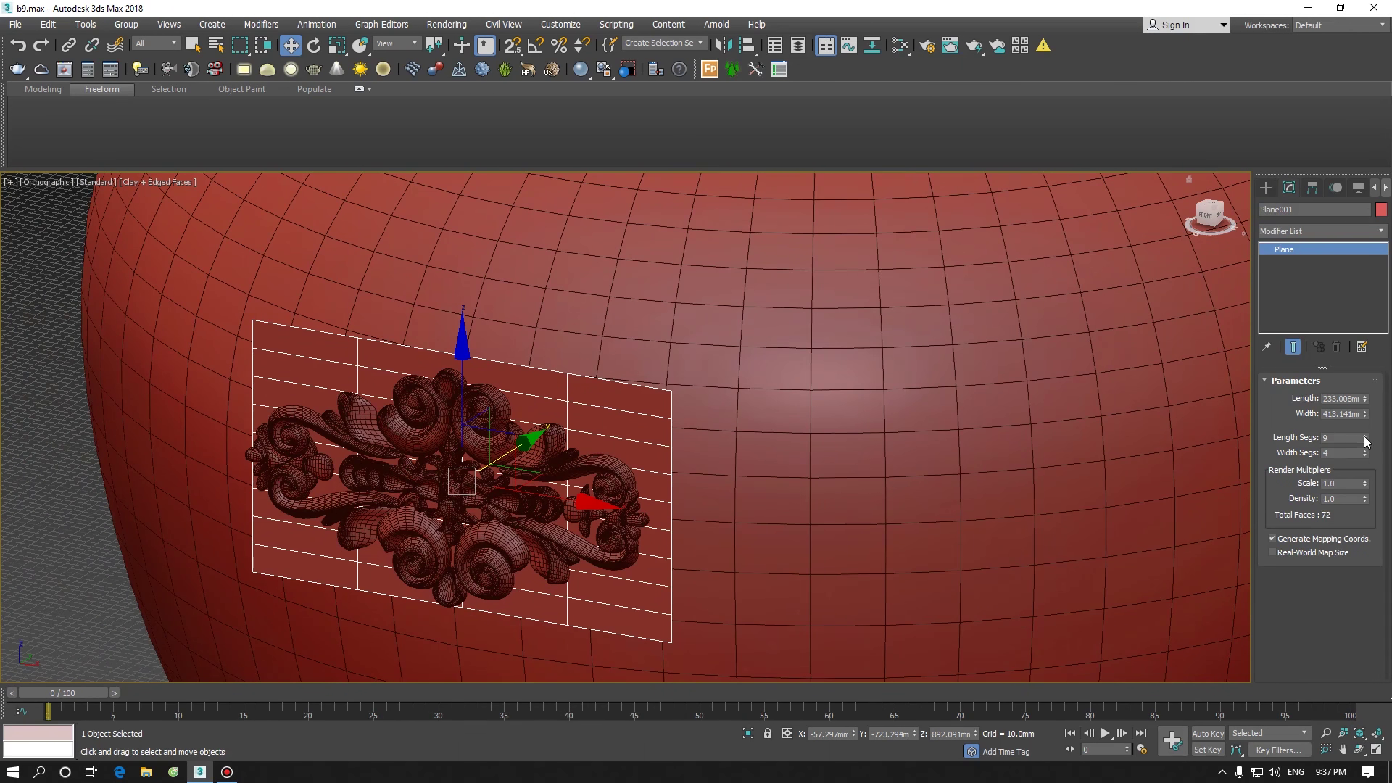
{"action": "left_click", "coordinate": [1365, 440]}
{"action": "left_click", "coordinate": [1365, 440]}
{"action": "scroll", "coordinate": [895, 427], "scroll_direction": "down", "scroll_amount": 2}
{"action": "middle_click_drag", "start_coordinate": [442, 427], "coordinate": [819, 394], "text": "alt"}
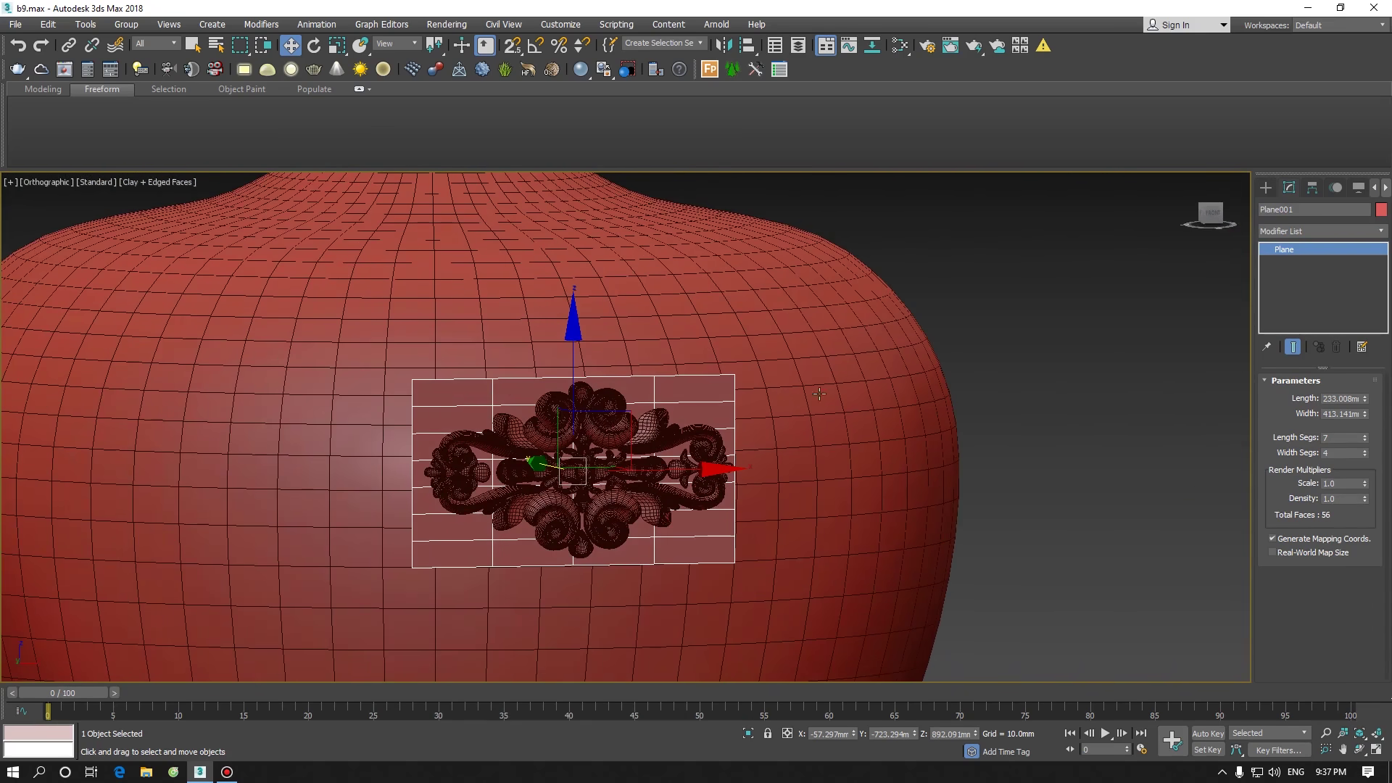
{"action": "left_click", "coordinate": [1364, 441]}
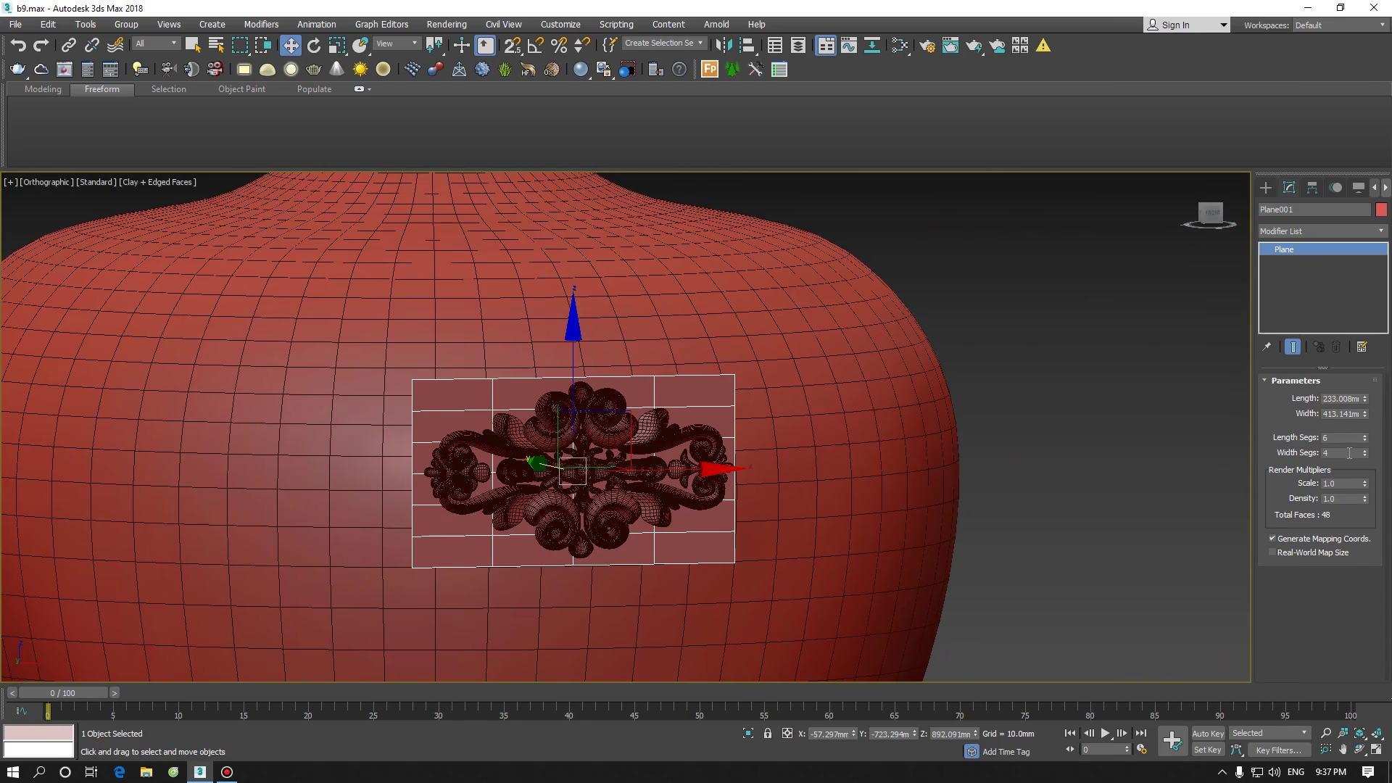
{"action": "left_click_drag", "start_coordinate": [1366, 455], "coordinate": [1366, 453]}
{"action": "middle_click_drag", "start_coordinate": [761, 431], "coordinate": [1090, 308], "text": "alt"}
Snap the plane along the Y axis to the ornament's back face using vertex snapping, turn snapping off and select the ornament
{"action": "left_click", "coordinate": [1212, 206]}
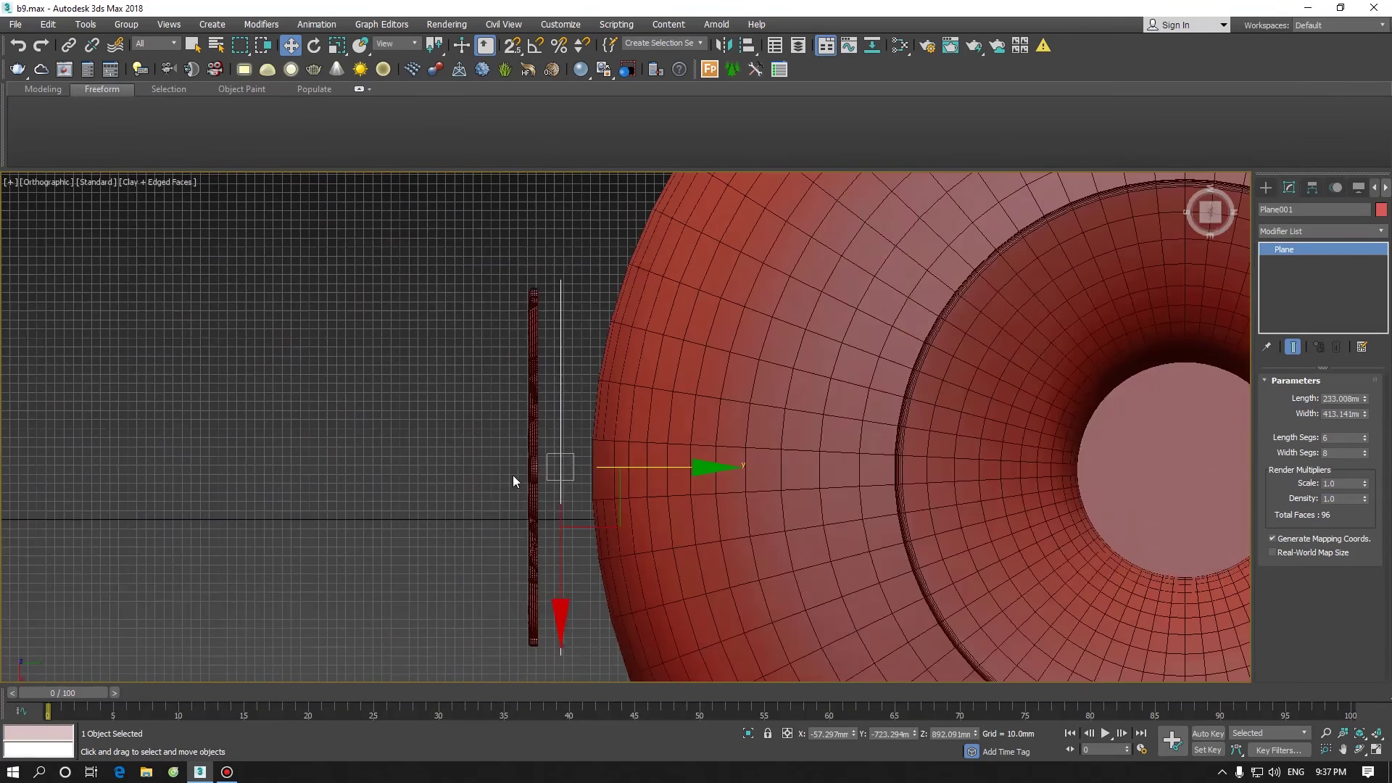
{"action": "scroll", "coordinate": [512, 475], "scroll_direction": "up", "scroll_amount": 3}
{"action": "scroll", "coordinate": [681, 459], "scroll_direction": "up", "scroll_amount": 1}
{"action": "left_click_drag", "start_coordinate": [692, 461], "coordinate": [522, 457]}
{"action": "key", "text": "s"}
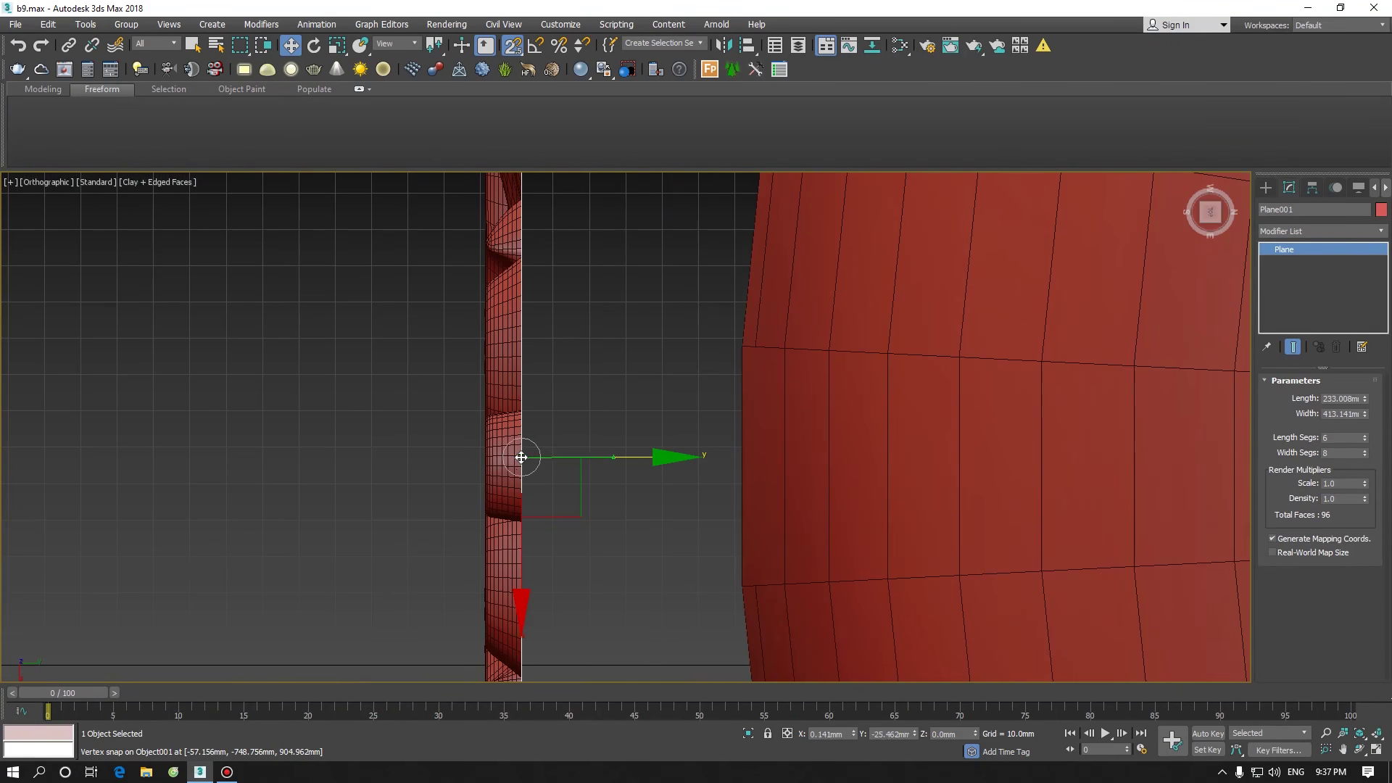
{"action": "scroll", "coordinate": [522, 456], "scroll_direction": "up", "scroll_amount": 3}
{"action": "middle_click_drag", "start_coordinate": [522, 457], "coordinate": [562, 410], "text": "alt"}
{"action": "scroll", "coordinate": [581, 254], "scroll_direction": "up", "scroll_amount": 3}
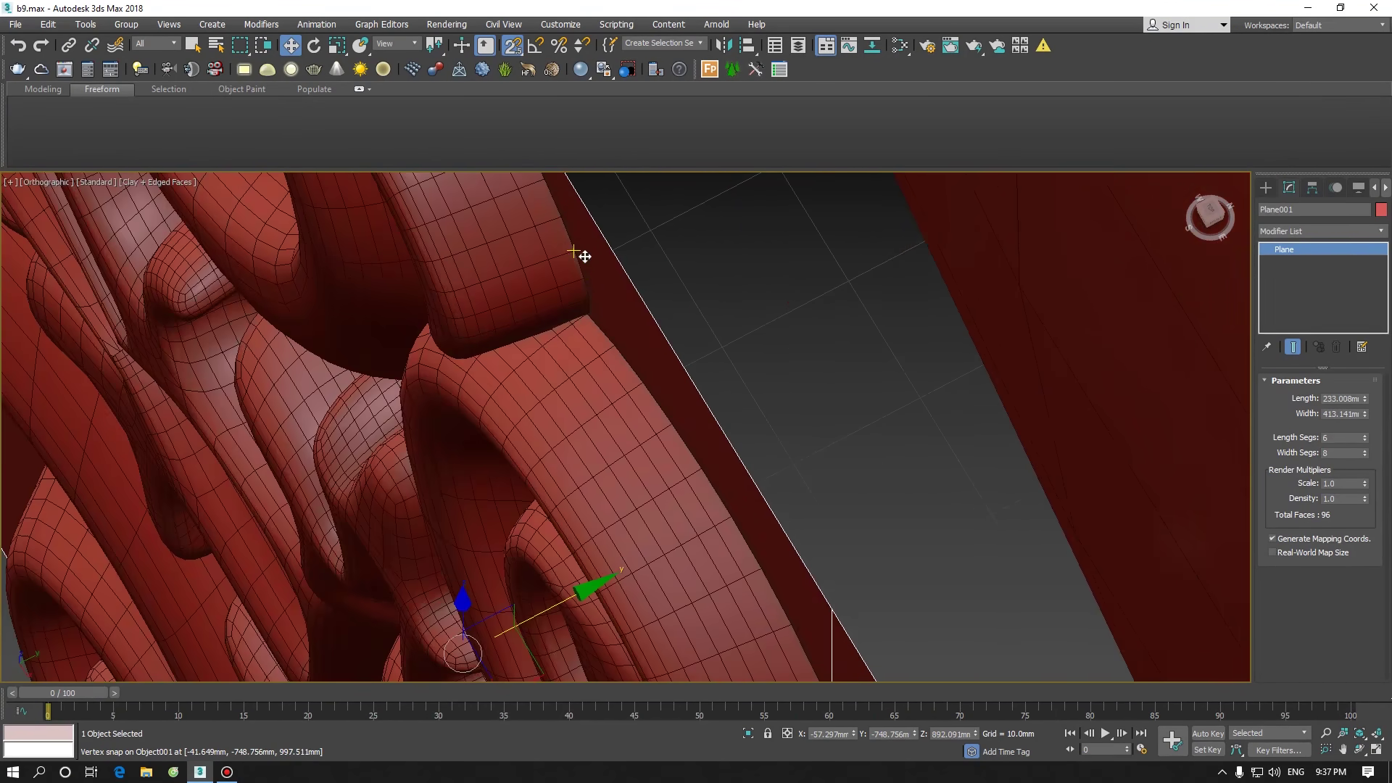
{"action": "scroll", "coordinate": [594, 255], "scroll_direction": "down", "scroll_amount": 4}
{"action": "middle_click_drag", "start_coordinate": [580, 304], "coordinate": [621, 321], "text": "alt"}
{"action": "middle_click_drag", "start_coordinate": [620, 320], "coordinate": [554, 348]}
{"action": "left_click", "coordinate": [506, 294]}
{"action": "key", "text": "s"}
Examine from the front and side how the ornament lies within and against the plane
{"action": "scroll", "coordinate": [506, 294], "scroll_direction": "down", "scroll_amount": 4}
{"action": "mouse_move", "coordinate": [554, 348]}
{"action": "middle_mouse_down", "text": "alt"}
{"action": "mouse_move", "coordinate": [510, 364]}
{"action": "mouse_move", "coordinate": [532, 352]}
{"action": "middle_mouse_up", "text": "alt"}
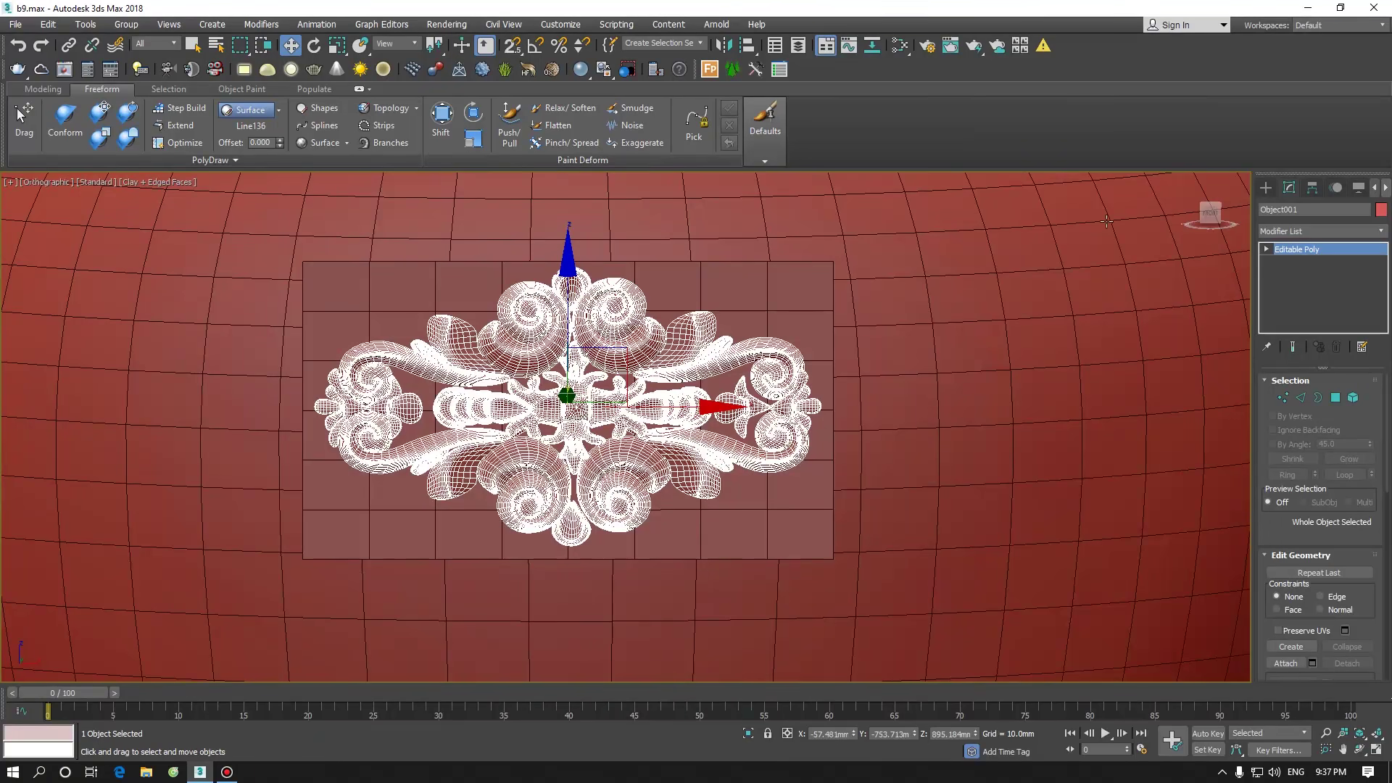
{"action": "key", "text": "f"}
{"action": "scroll", "coordinate": [564, 253], "scroll_direction": "up", "scroll_amount": 6}
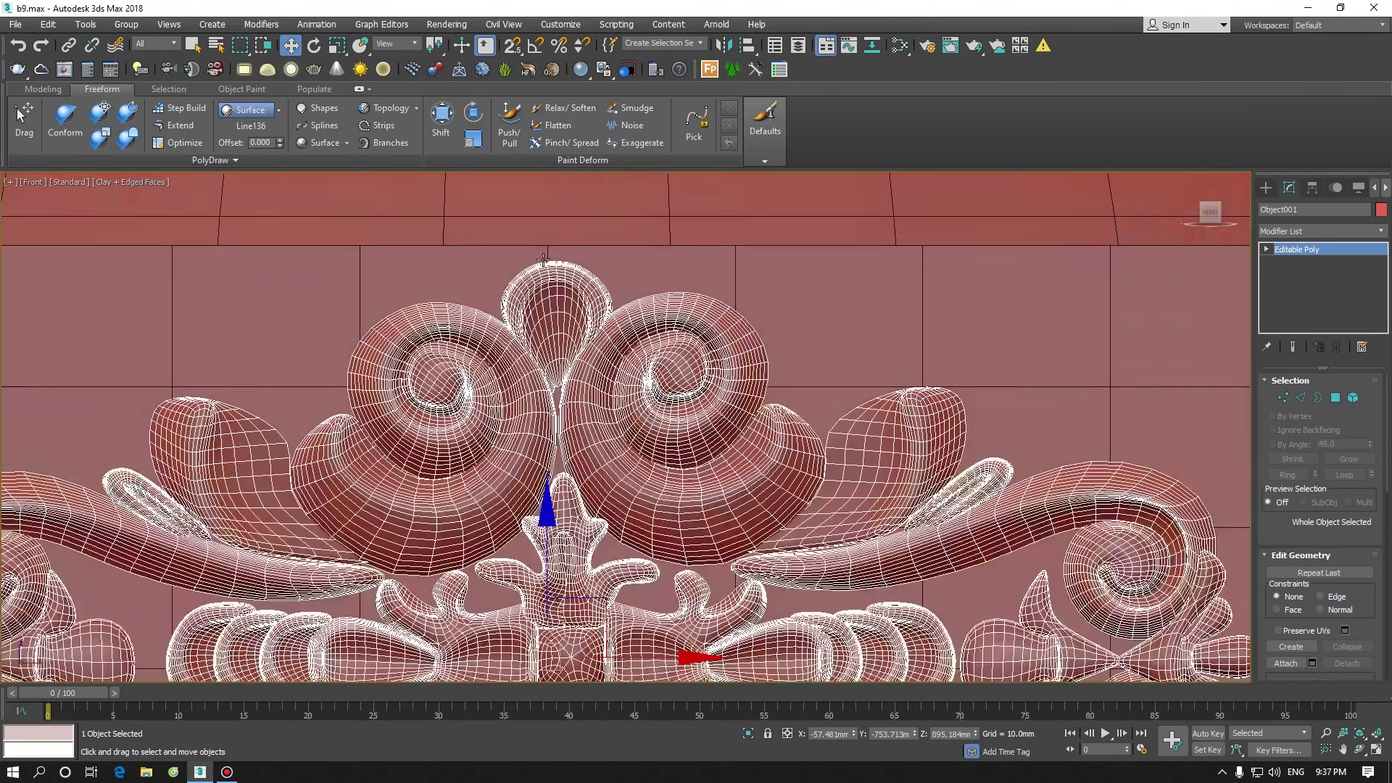
{"action": "scroll", "coordinate": [648, 261], "scroll_direction": "down", "scroll_amount": 8}
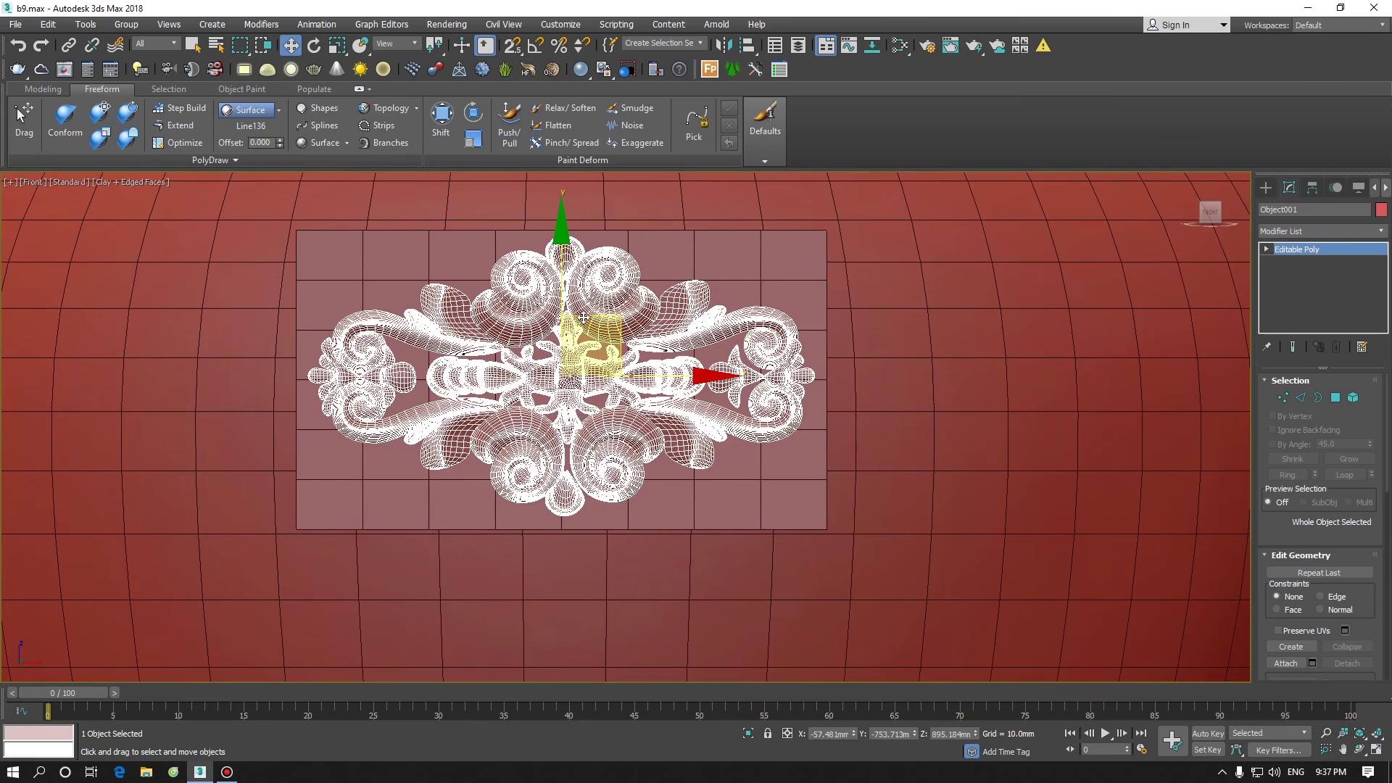
{"action": "middle_click_drag", "start_coordinate": [694, 321], "coordinate": [707, 362], "text": "alt"}
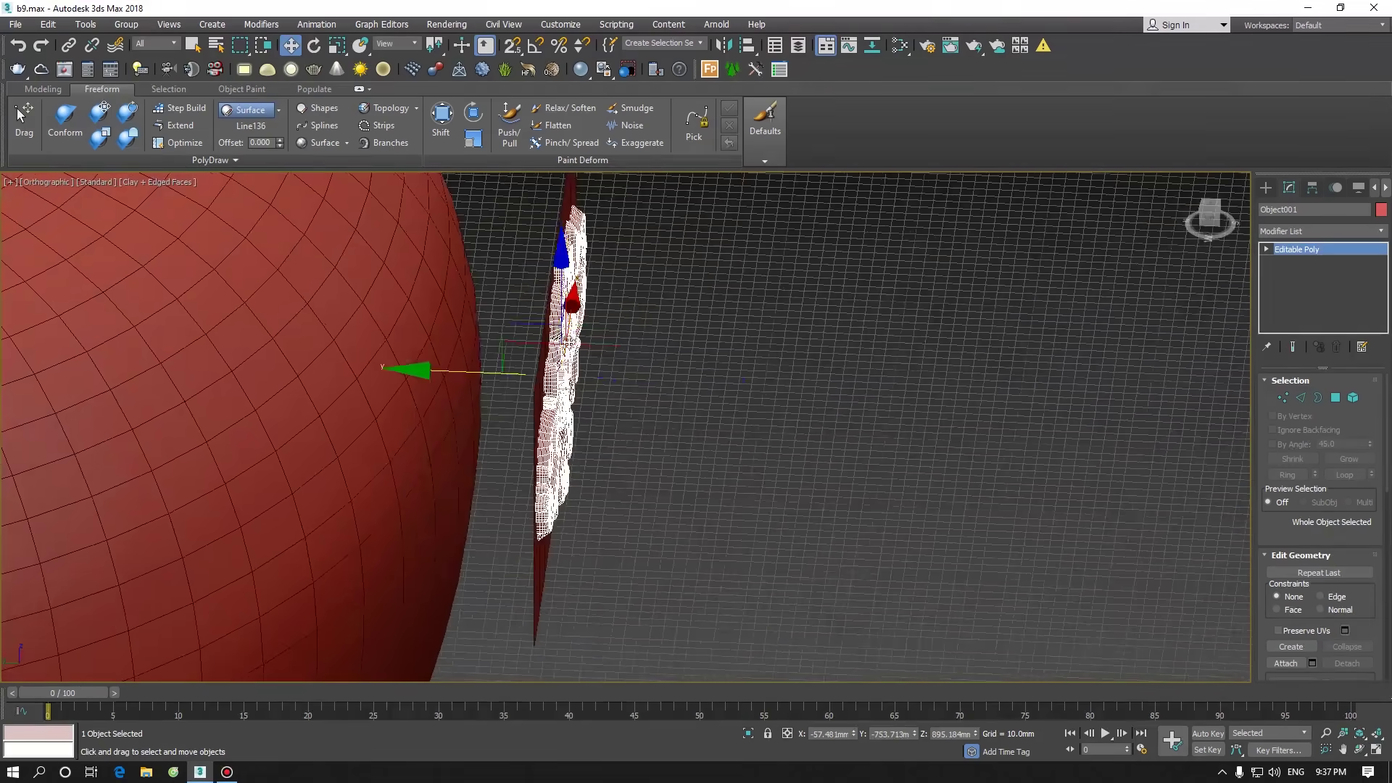
{"action": "middle_click_drag", "start_coordinate": [522, 351], "coordinate": [467, 300], "text": "alt"}
{"action": "scroll", "coordinate": [467, 300], "scroll_direction": "up", "scroll_amount": 2}
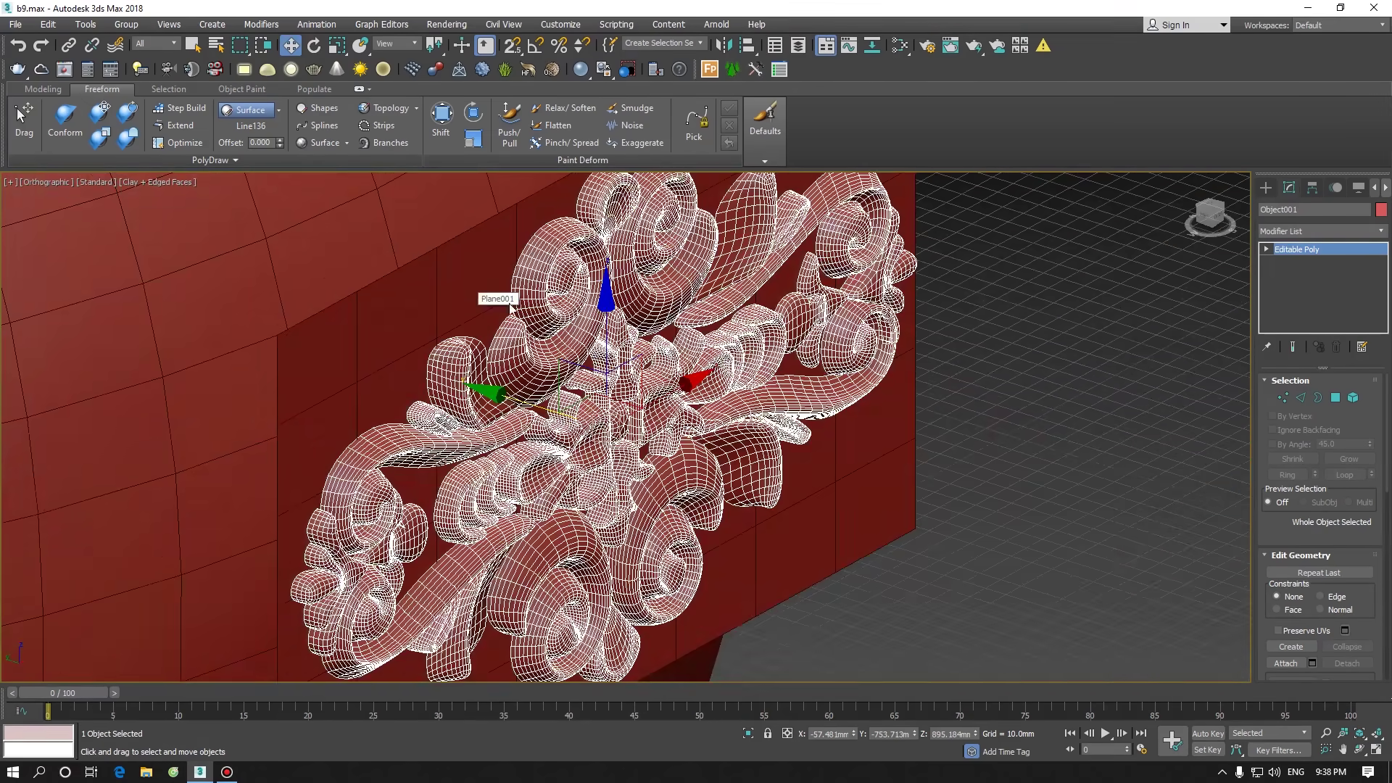
{"action": "scroll", "coordinate": [591, 306], "scroll_direction": "down", "scroll_amount": 4}
{"action": "middle_click_drag", "start_coordinate": [591, 306], "coordinate": [524, 318], "text": "alt"}
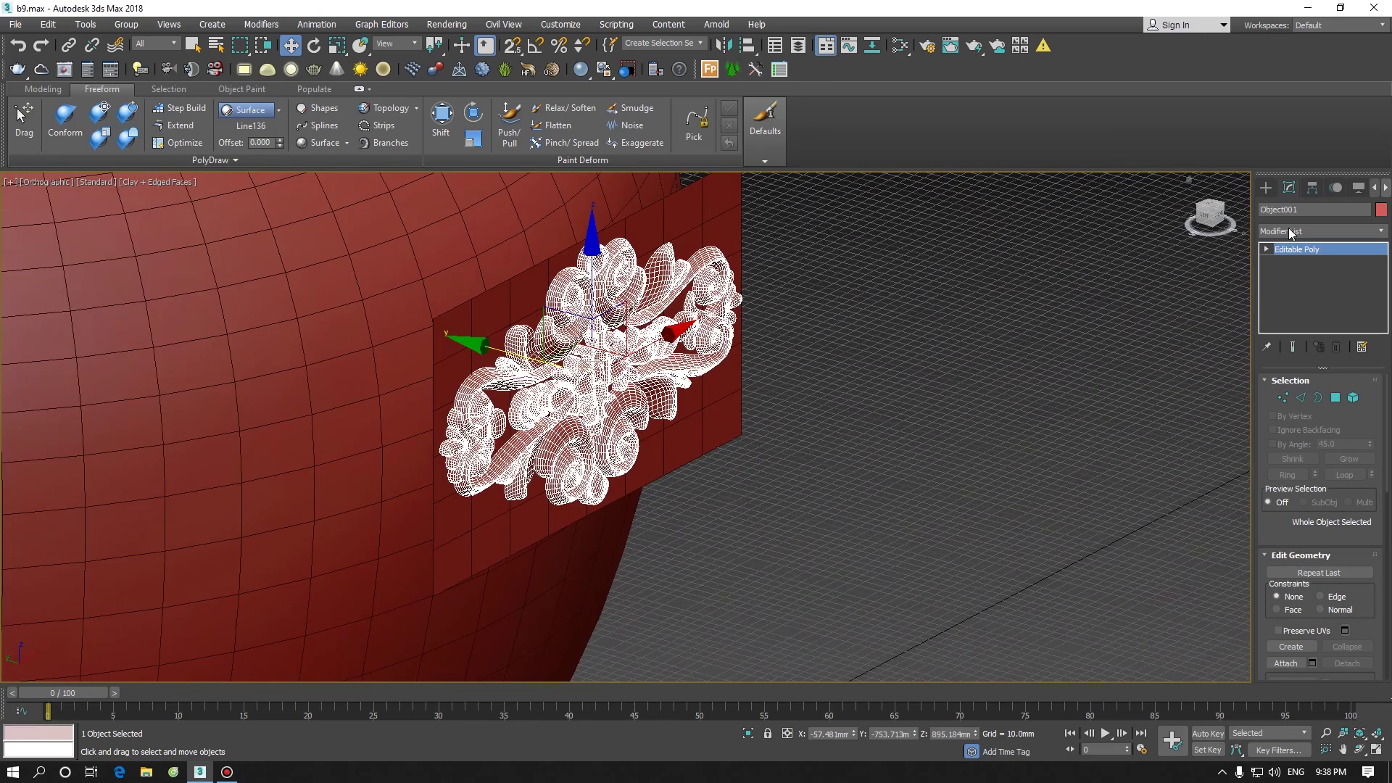
Apply a Skin Wrap modifier to the ornament and add the plane behind it as the control object
{"action": "left_click", "coordinate": [1289, 231]}
{"action": "key", "text": "s"}
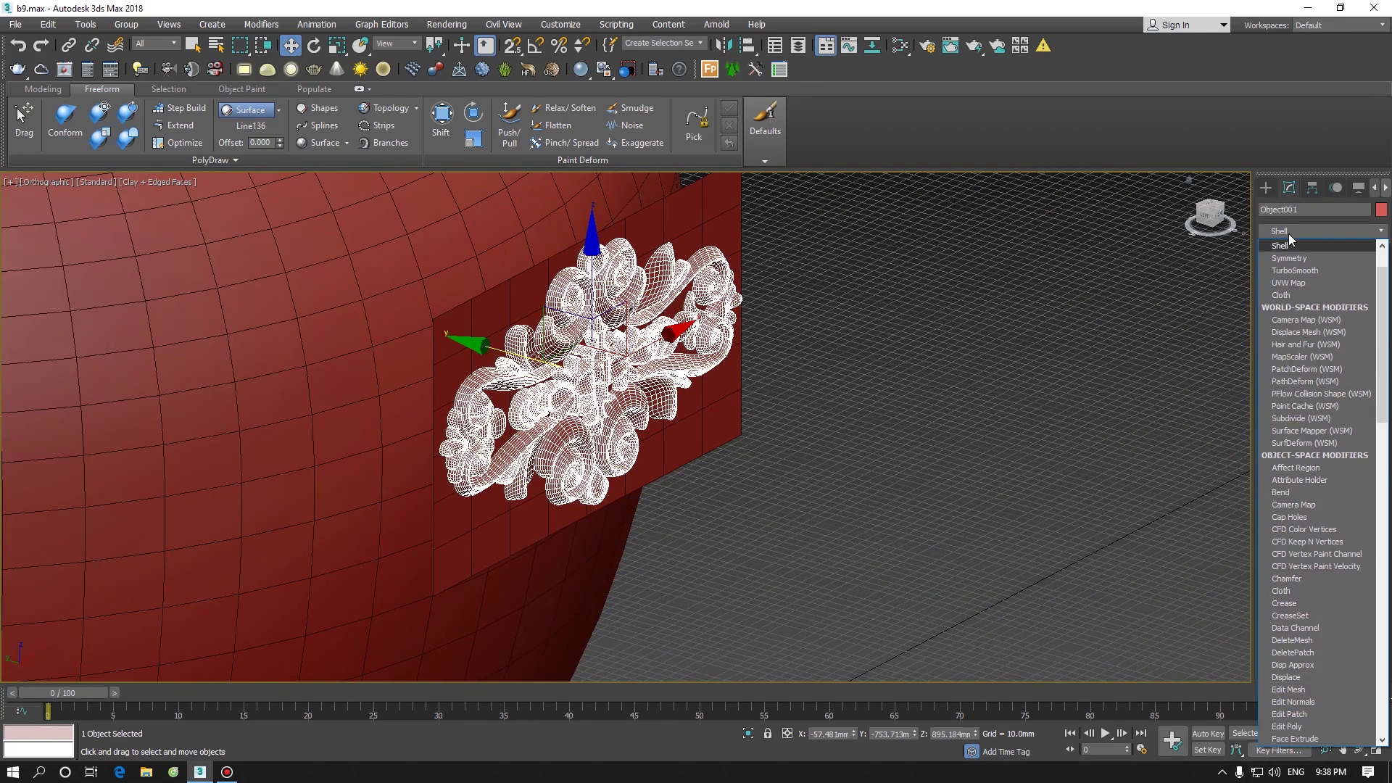
{"action": "key", "text": "s"}
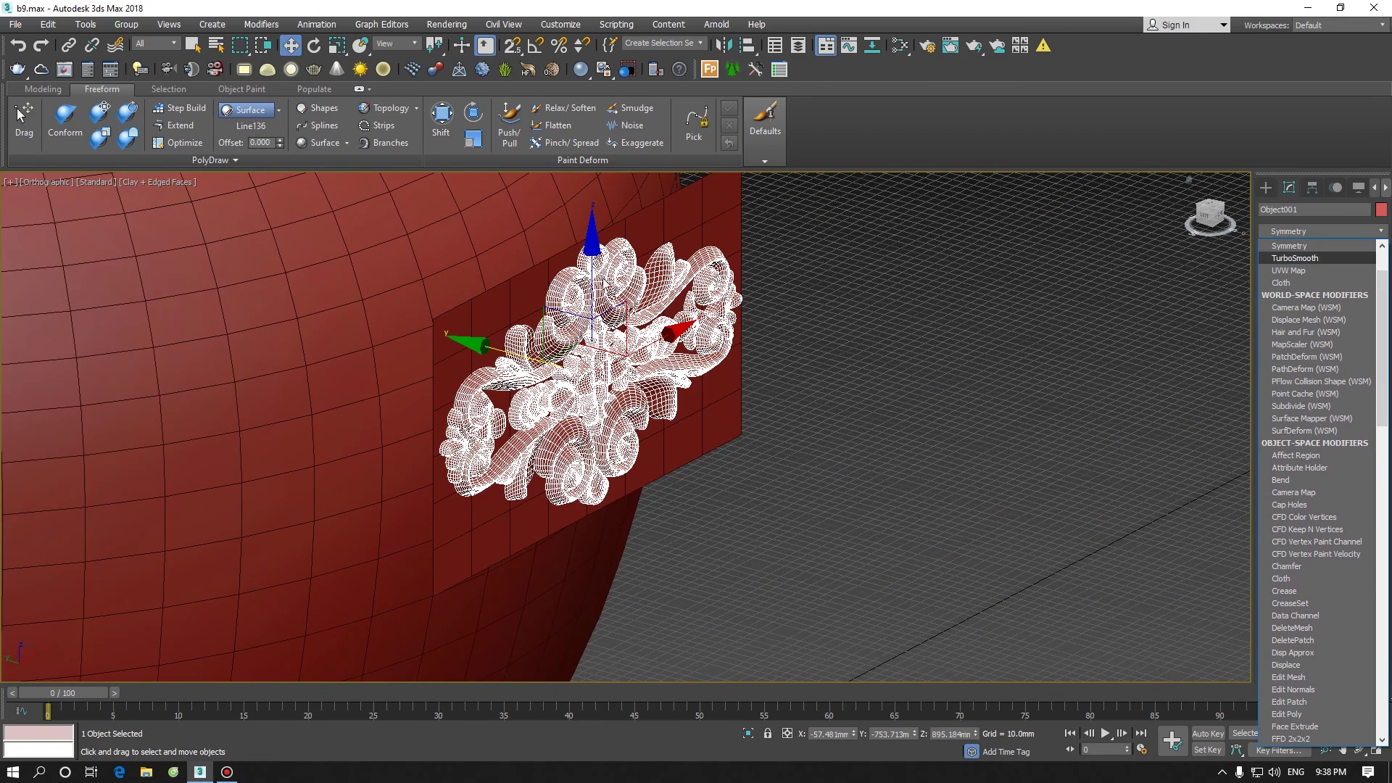
{"action": "scroll", "coordinate": [1326, 349], "scroll_direction": "down", "scroll_amount": 20}
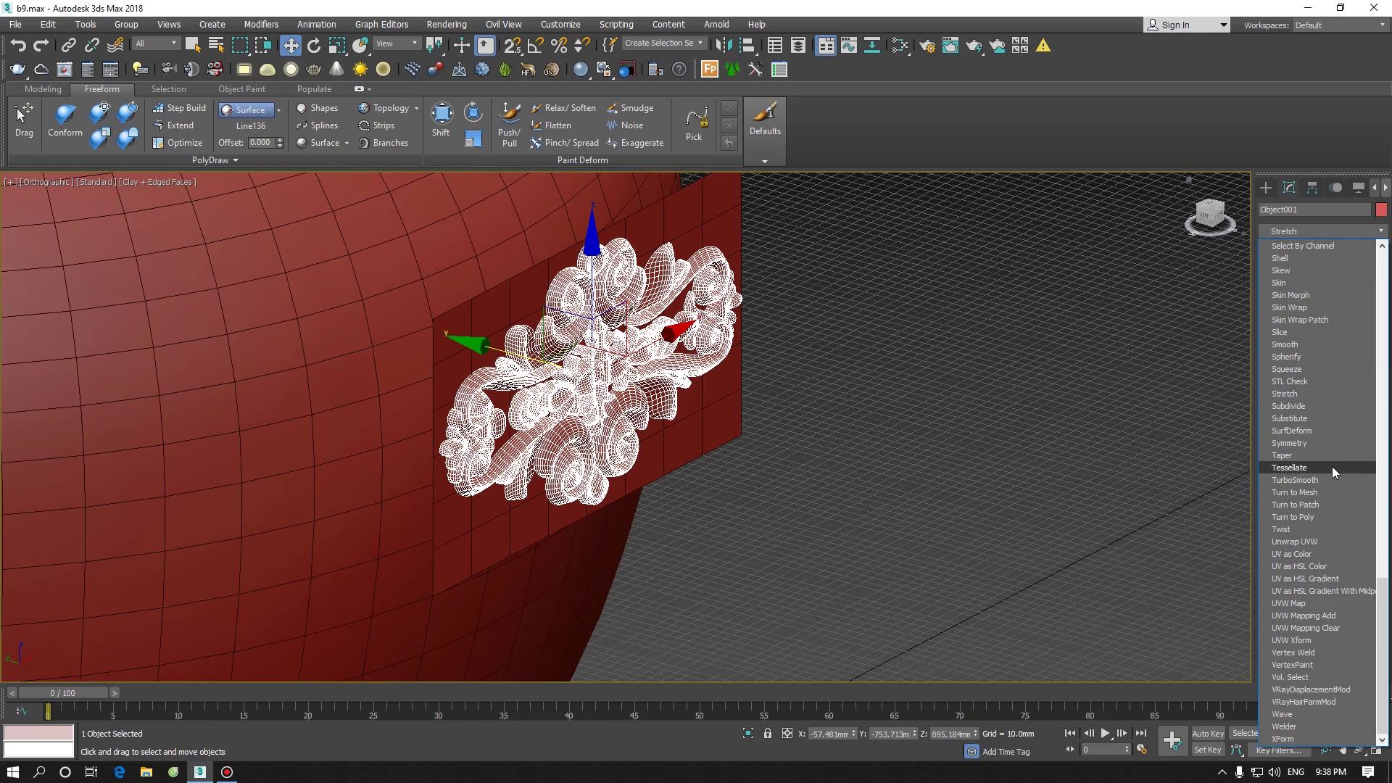
{"action": "key", "text": "s"}
{"action": "key", "text": "s"}
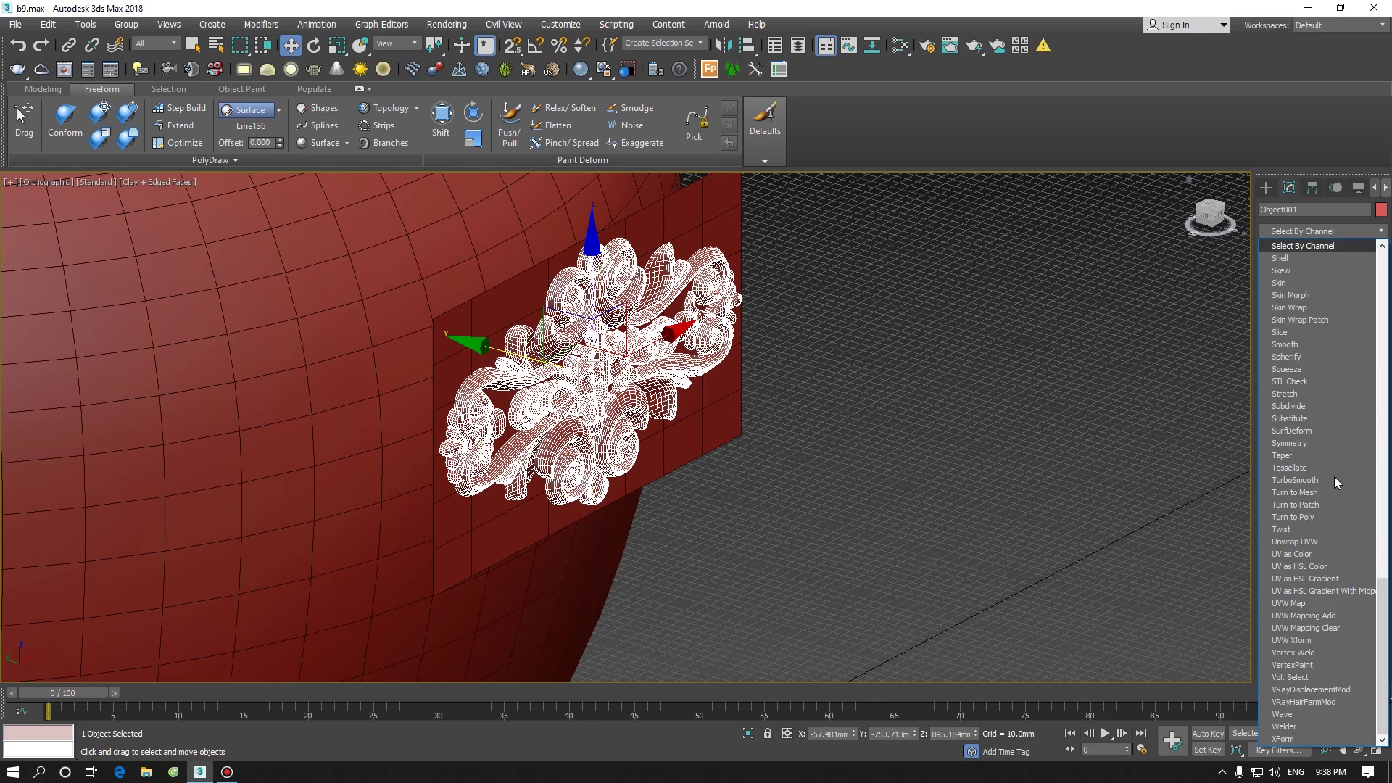
{"action": "left_click", "coordinate": [1315, 308]}
{"action": "middle_click_drag", "start_coordinate": [998, 358], "coordinate": [951, 352], "text": "alt"}
{"action": "scroll", "coordinate": [1387, 511], "scroll_direction": "down", "scroll_amount": 2}
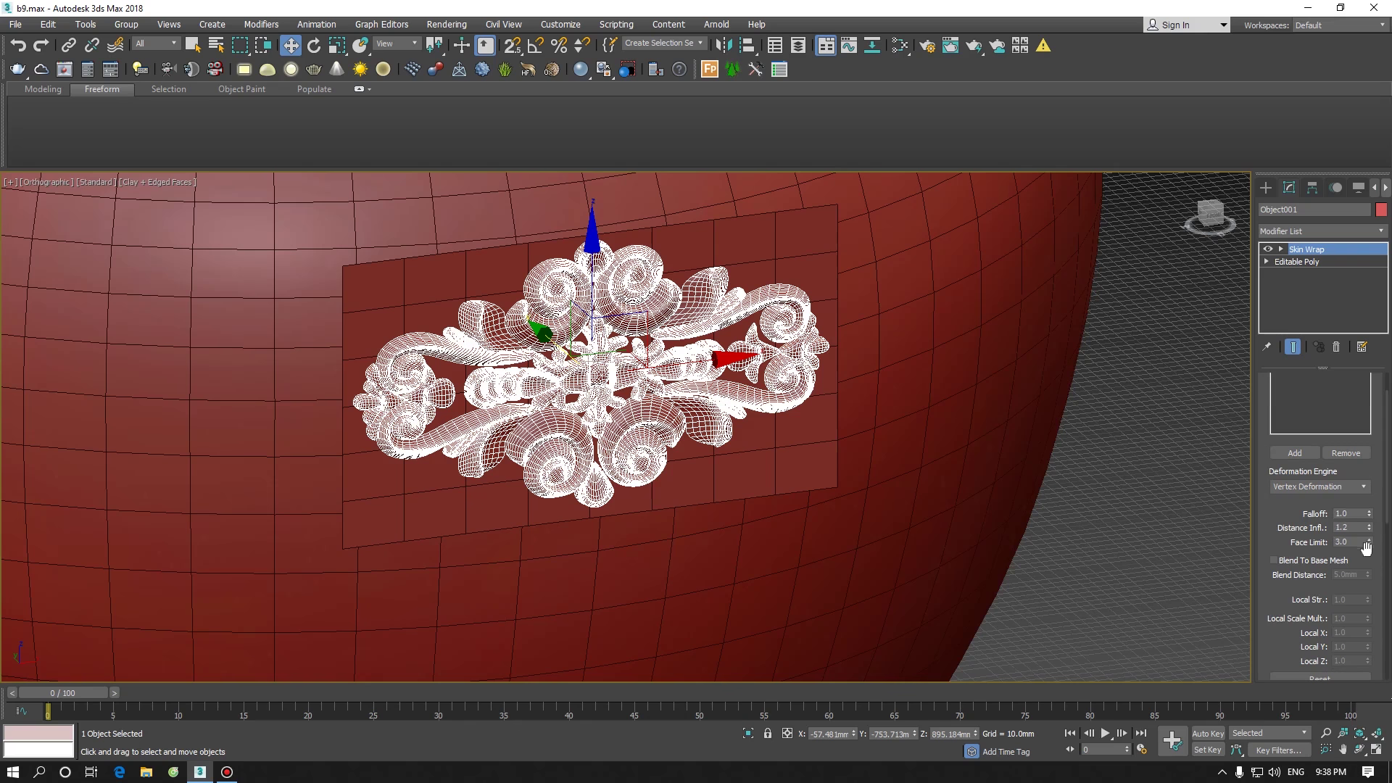
{"action": "scroll", "coordinate": [1386, 555], "scroll_direction": "up", "scroll_amount": 2}
{"action": "left_click", "coordinate": [1295, 498]}
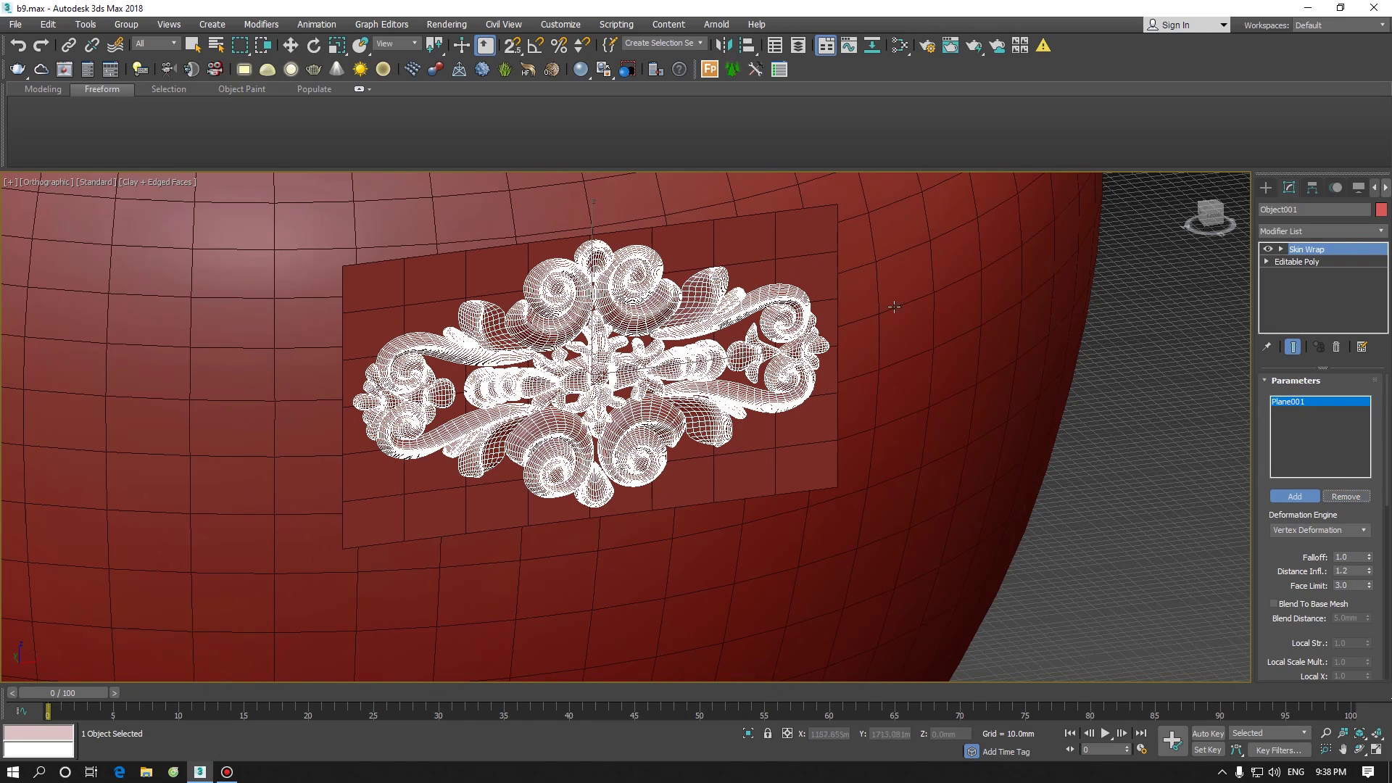
Turn on Weight All Points in the ornament's Skin Wrap parameters
{"action": "scroll", "coordinate": [1381, 580], "scroll_direction": "down", "scroll_amount": 3}
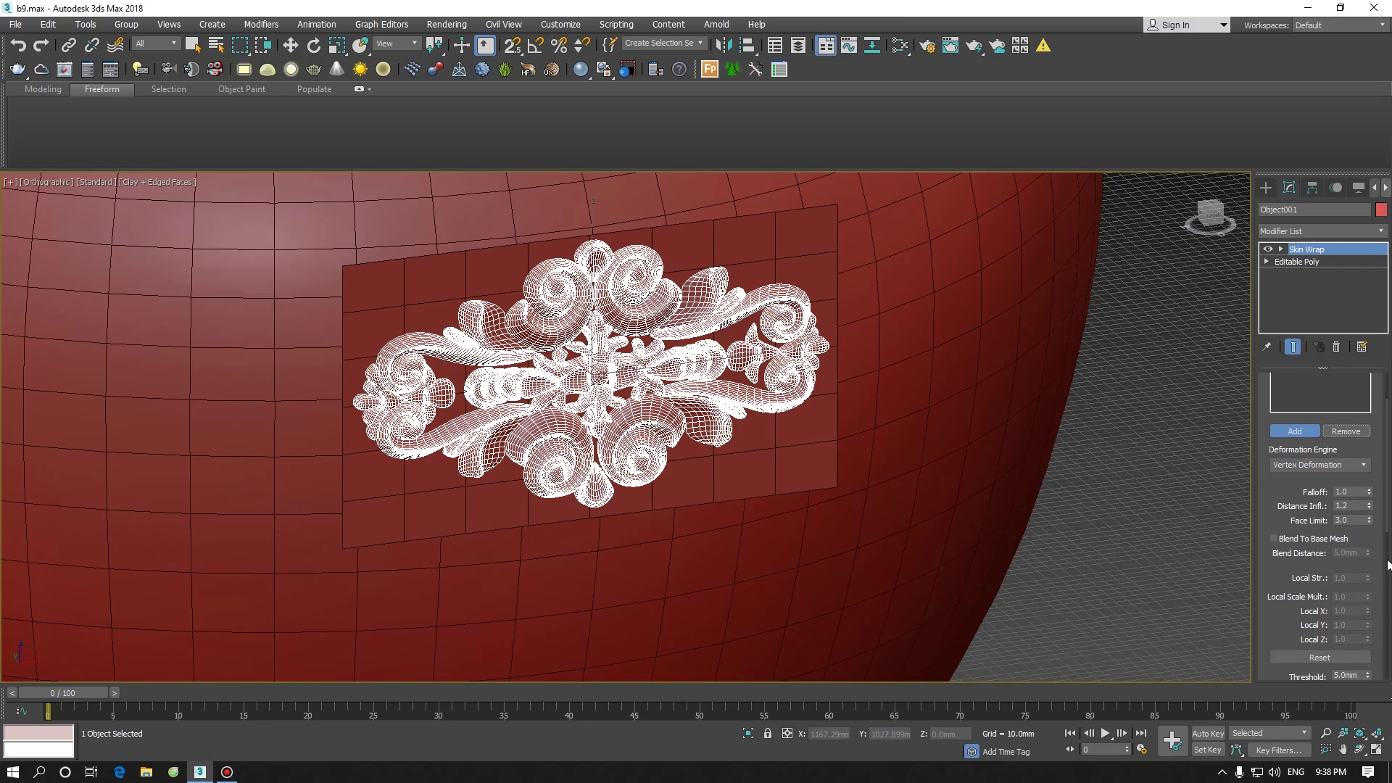
{"action": "scroll", "coordinate": [1389, 566], "scroll_direction": "down", "scroll_amount": 8}
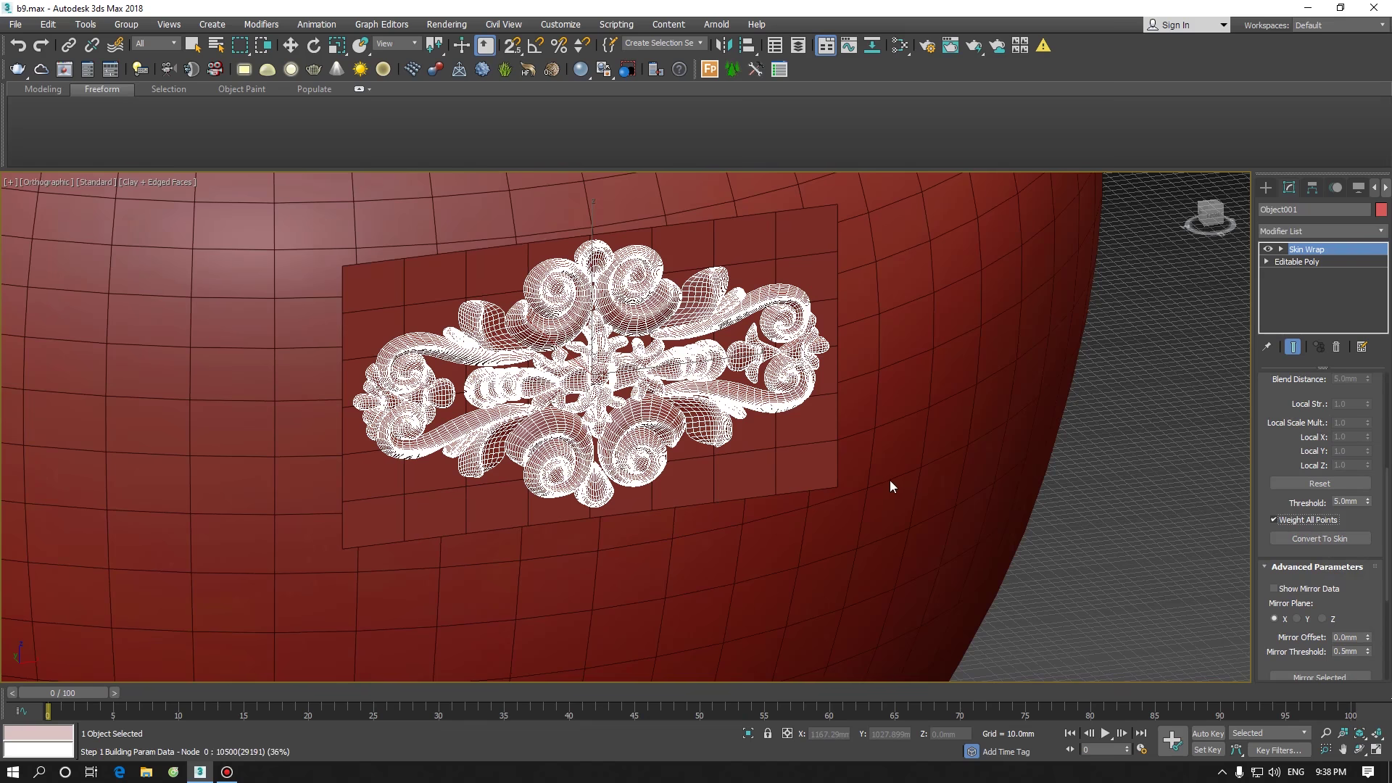
{"action": "scroll", "coordinate": [925, 482], "scroll_direction": "down", "scroll_amount": 2}
Select the plane behind the ornament in the front view and convert it to an Editable Poly
{"action": "middle_click_drag", "start_coordinate": [755, 398], "coordinate": [845, 417], "text": "alt"}
{"action": "scroll", "coordinate": [679, 376], "scroll_direction": "up", "scroll_amount": 2}
{"action": "middle_click_drag", "start_coordinate": [678, 376], "coordinate": [584, 368], "text": "alt"}
{"action": "key", "text": "w"}
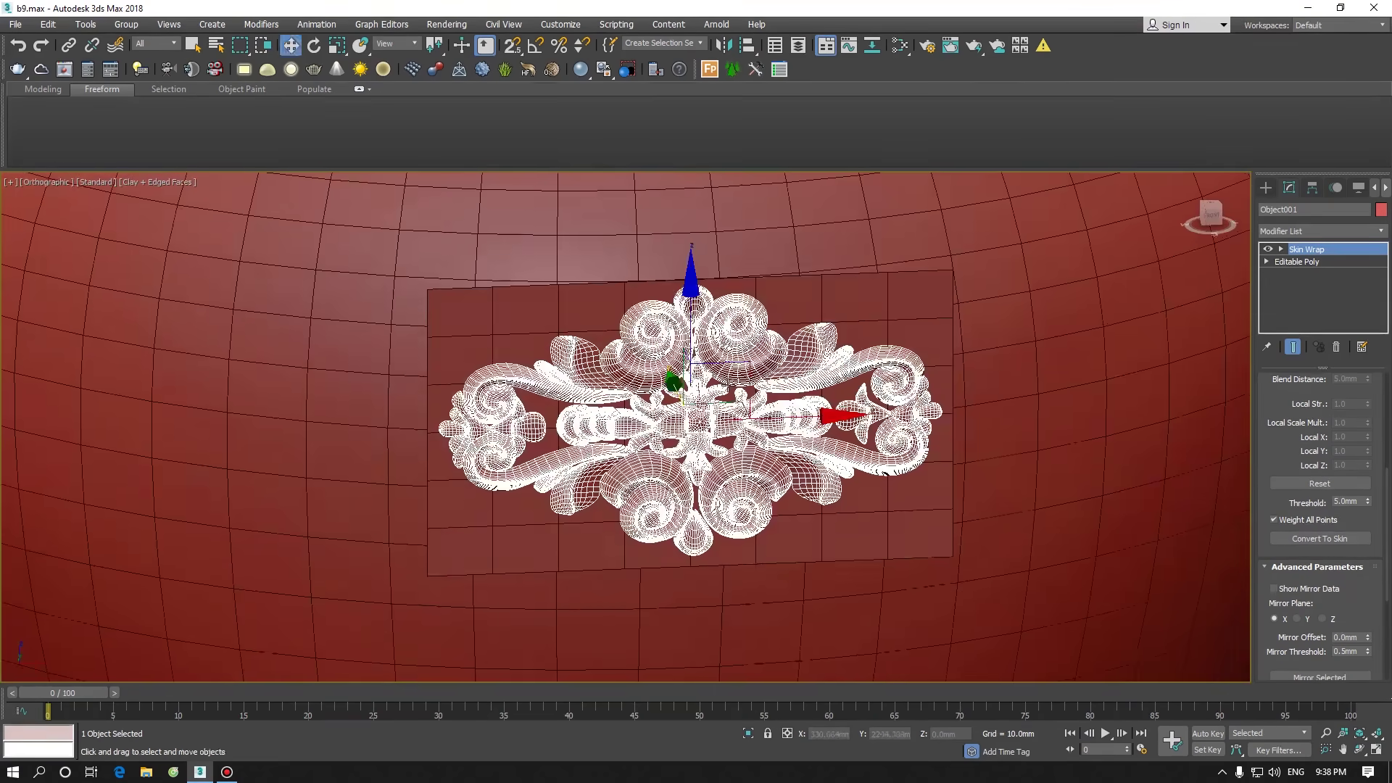
{"action": "left_click", "coordinate": [1211, 215]}
{"action": "left_click", "coordinate": [966, 488]}
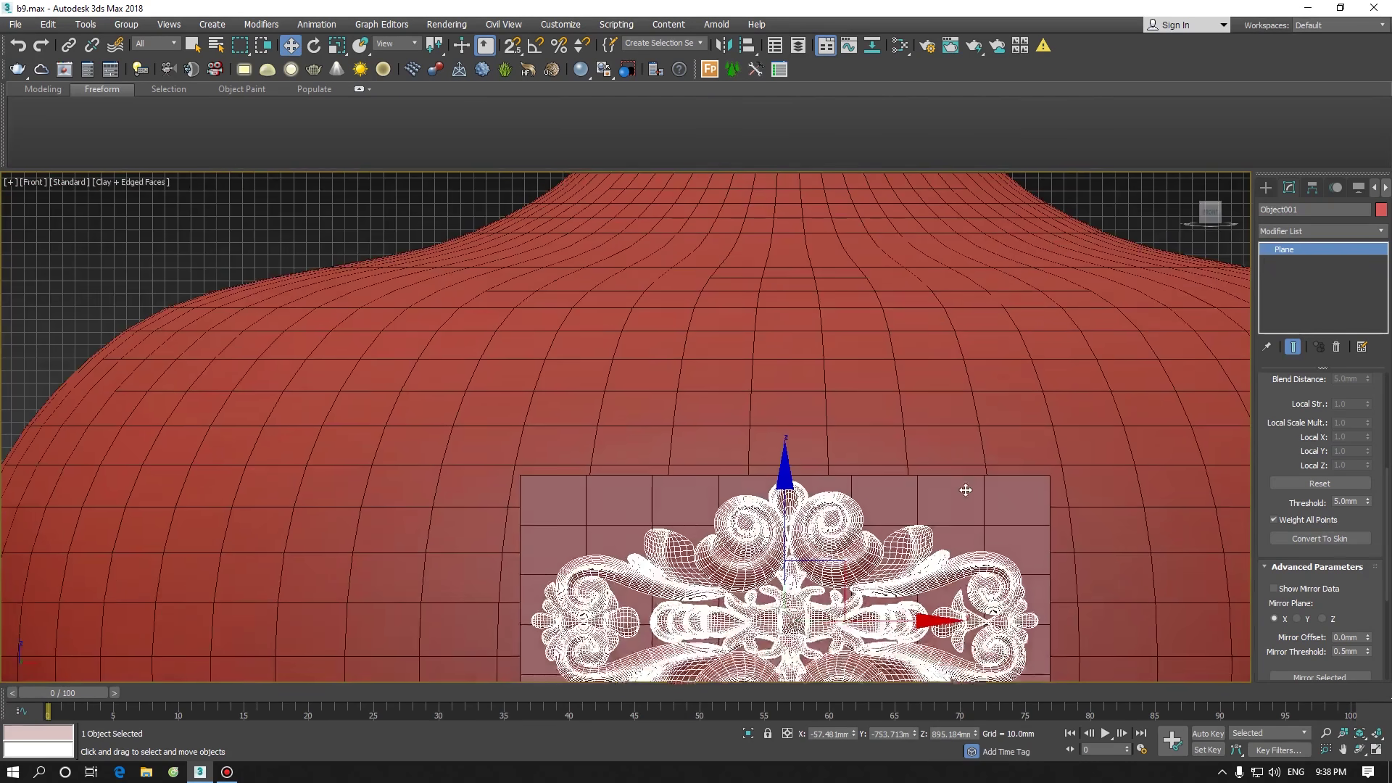
{"action": "middle_click_drag", "start_coordinate": [964, 488], "coordinate": [794, 270]}
{"action": "right_click", "coordinate": [686, 286]}
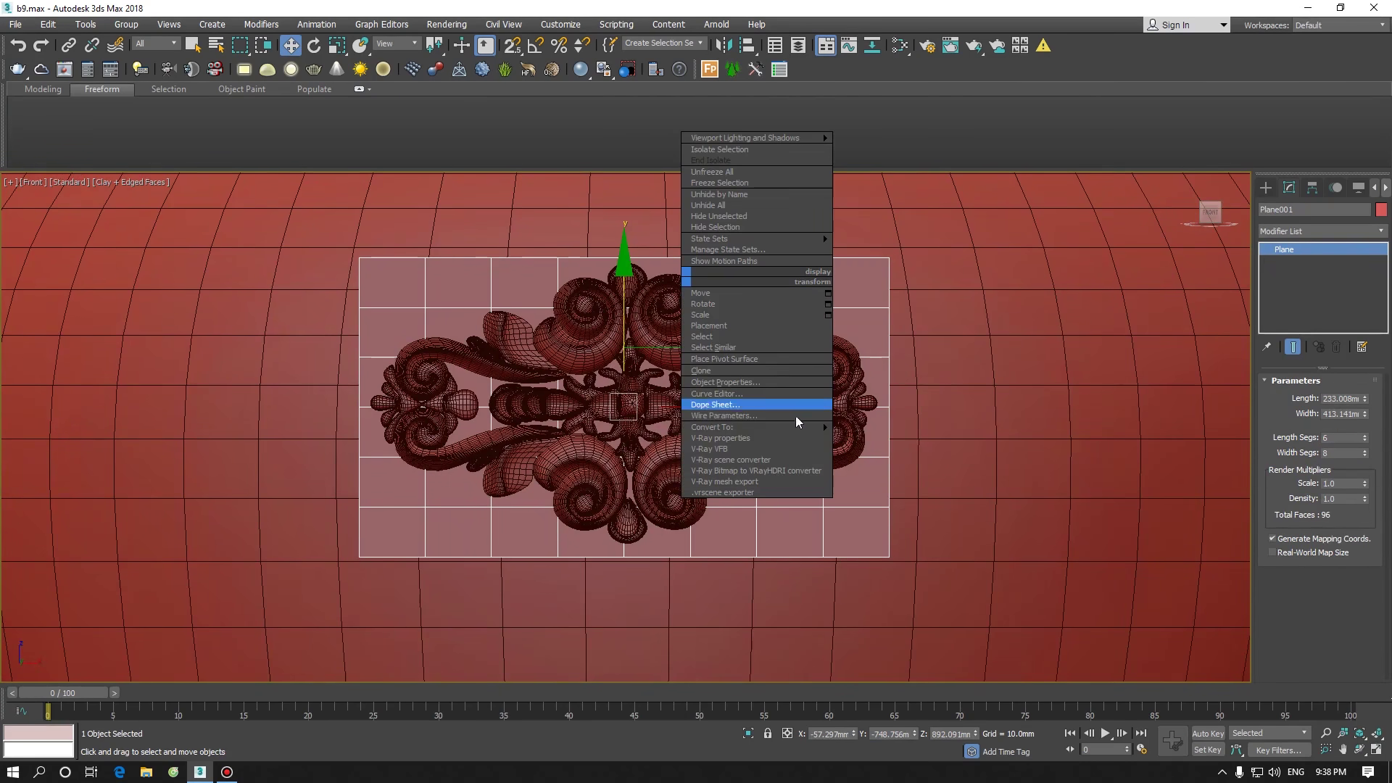
{"action": "left_click", "coordinate": [898, 435]}
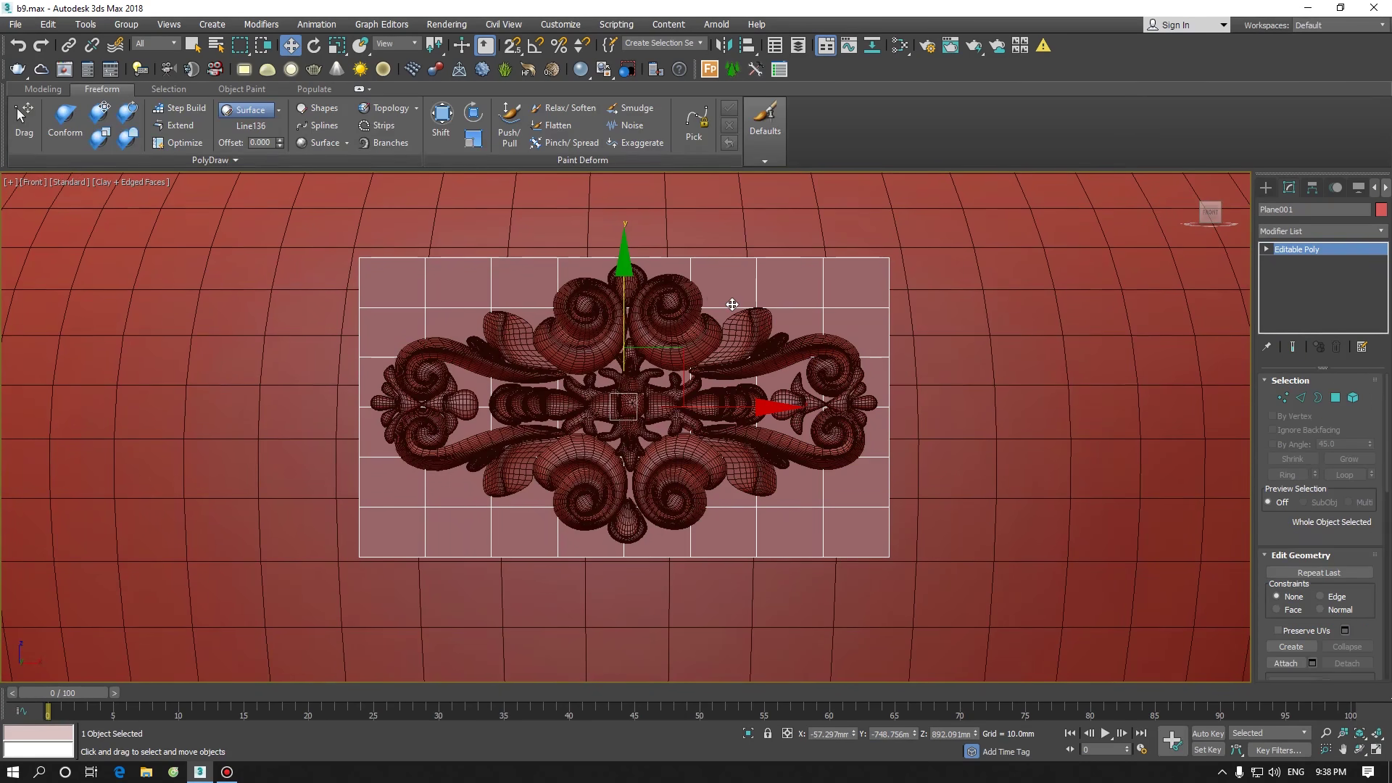
Conform the plane to the vase's curved surface with the Freeform Conform brush so the ornament wraps with it
{"action": "left_click", "coordinate": [64, 119]}
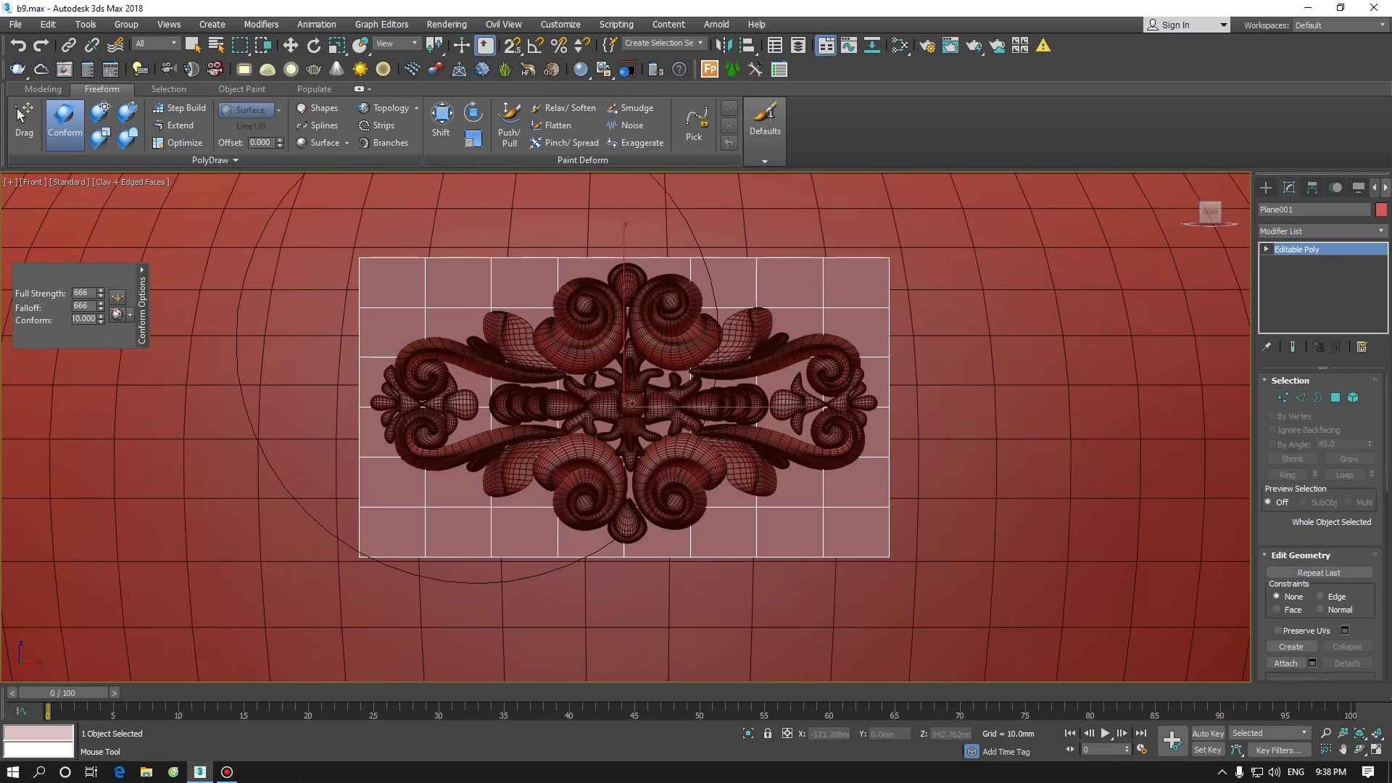
{"action": "scroll", "coordinate": [477, 379], "scroll_direction": "down", "scroll_amount": 3}
{"action": "mouse_move", "coordinate": [580, 412]}
{"action": "left_mouse_down"}
{"action": "mouse_move", "coordinate": [651, 410]}
{"action": "mouse_move", "coordinate": [601, 398]}
{"action": "left_mouse_up"}
{"action": "right_click", "coordinate": [592, 398]}
{"action": "scroll", "coordinate": [584, 410], "scroll_direction": "down", "scroll_amount": 4}
{"action": "mouse_move", "coordinate": [587, 412]}
{"action": "middle_mouse_down", "text": "alt"}
{"action": "mouse_move", "coordinate": [778, 453]}
{"action": "mouse_move", "coordinate": [667, 394]}
{"action": "mouse_move", "coordinate": [644, 415]}
{"action": "mouse_move", "coordinate": [513, 398]}
{"action": "mouse_move", "coordinate": [407, 413]}
{"action": "mouse_move", "coordinate": [611, 413]}
{"action": "mouse_move", "coordinate": [563, 437]}
{"action": "middle_mouse_up", "text": "alt"}
{"action": "scroll", "coordinate": [653, 395], "scroll_direction": "up", "scroll_amount": 4}
{"action": "key", "text": "F4"}
Draw a four-point zigzag line beside the vase in the top view
{"action": "scroll", "coordinate": [625, 411], "scroll_direction": "down", "scroll_amount": 4}
{"action": "scroll", "coordinate": [649, 453], "scroll_direction": "down", "scroll_amount": 3}
{"action": "middle_click_drag", "start_coordinate": [649, 453], "coordinate": [501, 478]}
{"action": "left_click", "coordinate": [1265, 190]}
{"action": "key", "text": "t"}
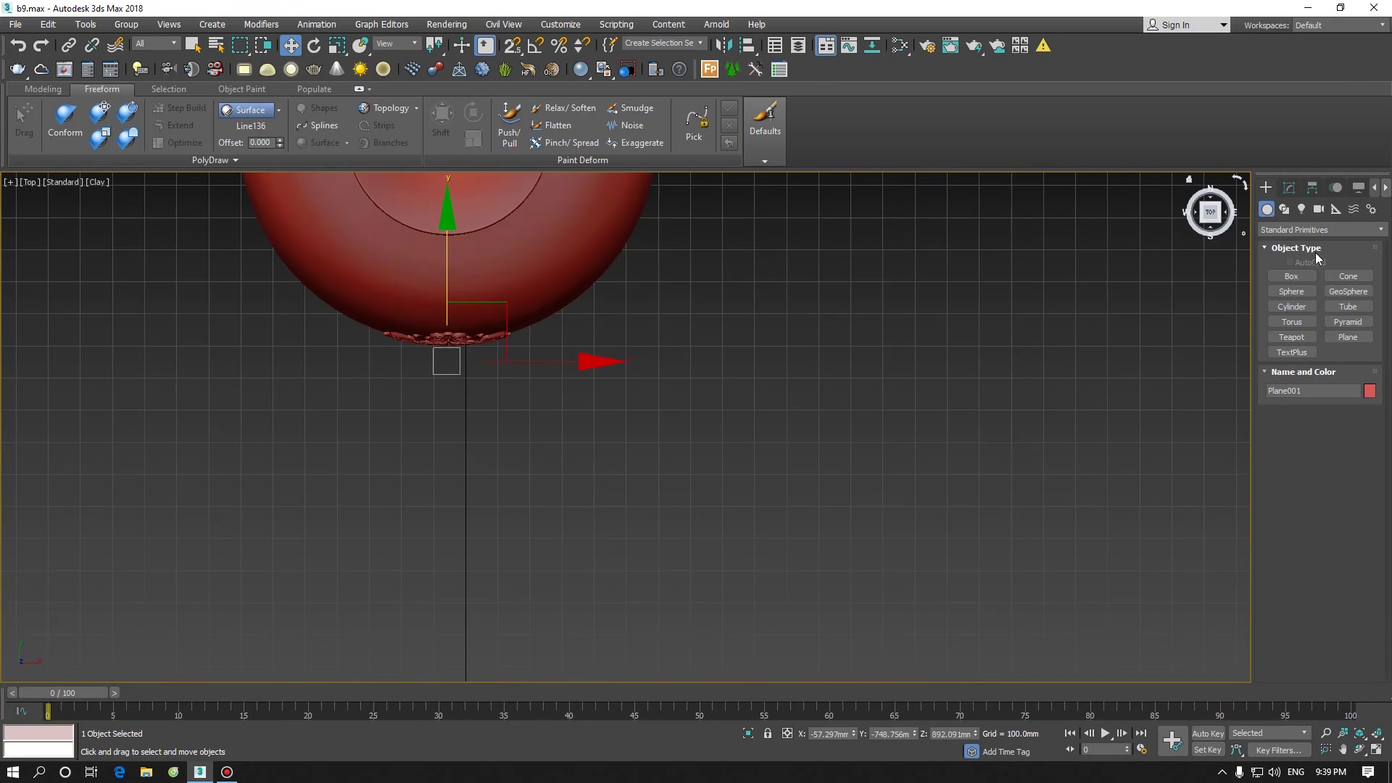
{"action": "left_click", "coordinate": [1283, 210]}
{"action": "left_click", "coordinate": [1294, 287]}
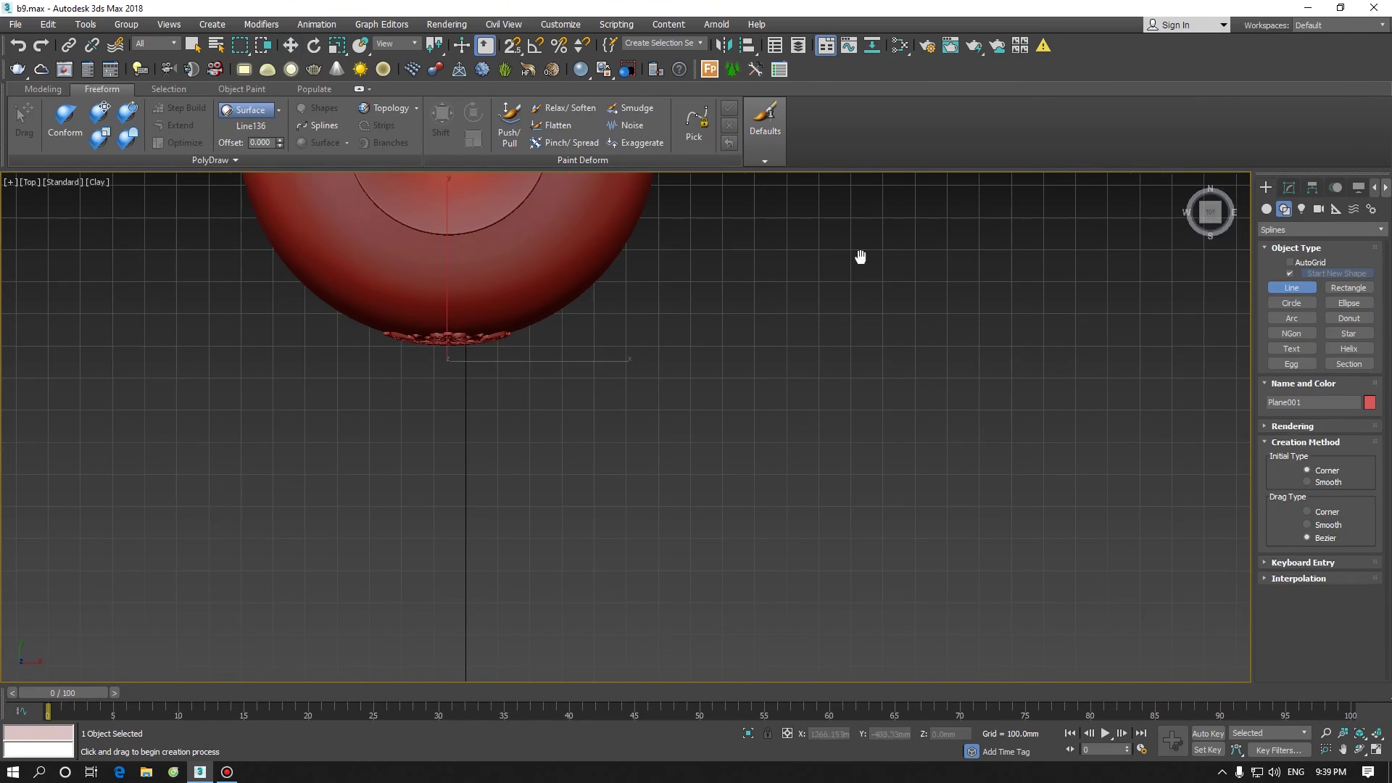
{"action": "middle_click_drag", "start_coordinate": [692, 334], "coordinate": [506, 407]}
{"action": "left_click", "coordinate": [507, 410]}
{"action": "left_click", "coordinate": [572, 359]}
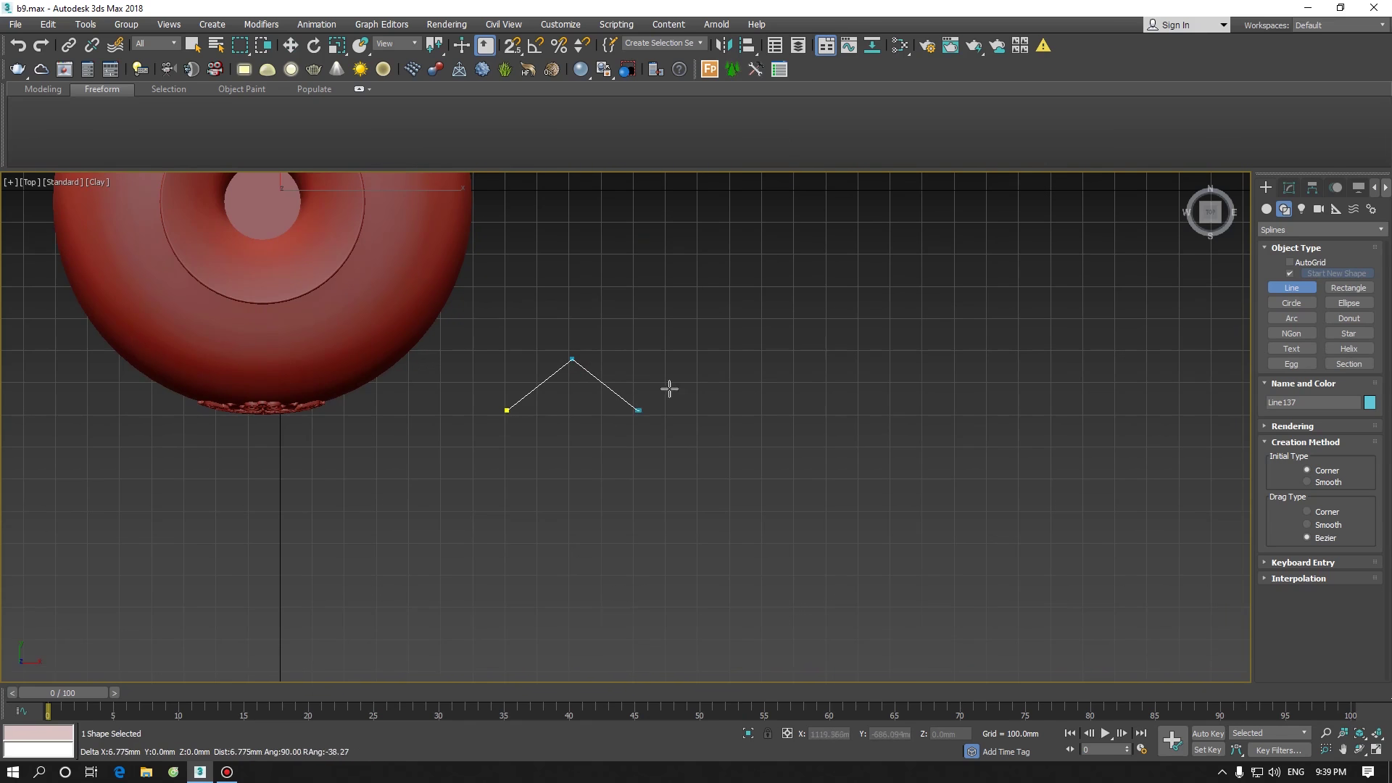
{"action": "left_click", "coordinate": [689, 366]}
{"action": "right_click", "coordinate": [628, 389]}
{"action": "key", "text": "w"}
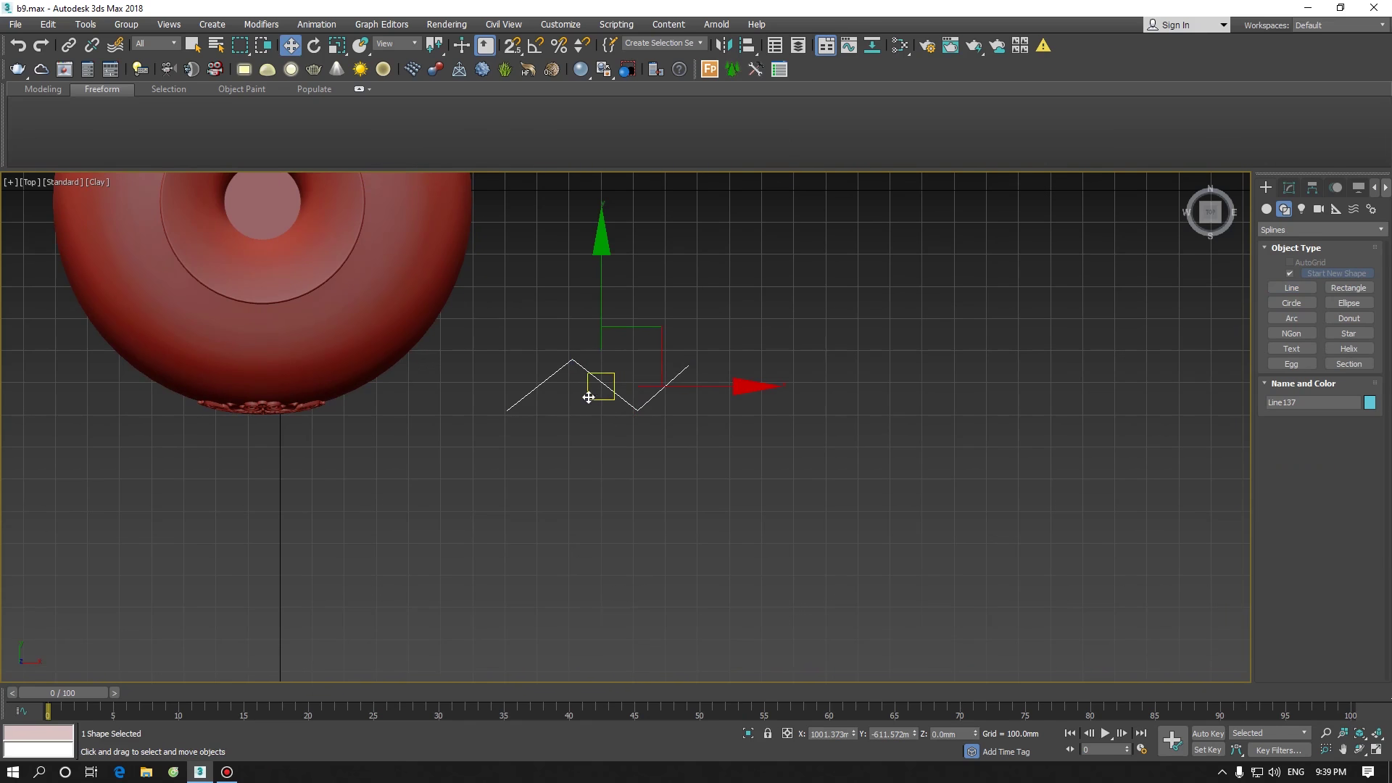
Move the zigzag line's last three vertices nearer to its first vertex and lower along Y
{"action": "key", "text": "1"}
{"action": "left_click_drag", "start_coordinate": [541, 298], "coordinate": [714, 451]}
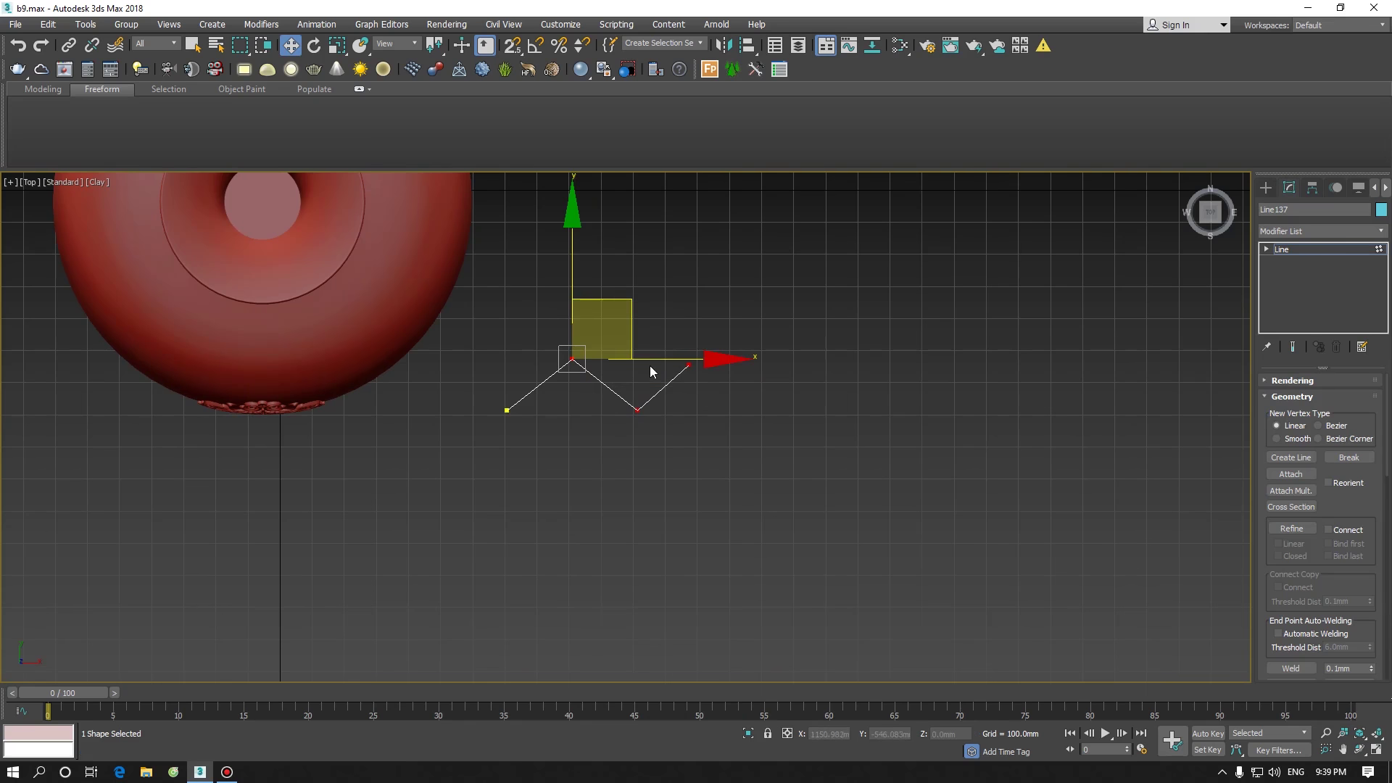
{"action": "left_click_drag", "start_coordinate": [650, 359], "coordinate": [634, 358]}
{"action": "left_click_drag", "start_coordinate": [554, 290], "coordinate": [554, 298]}
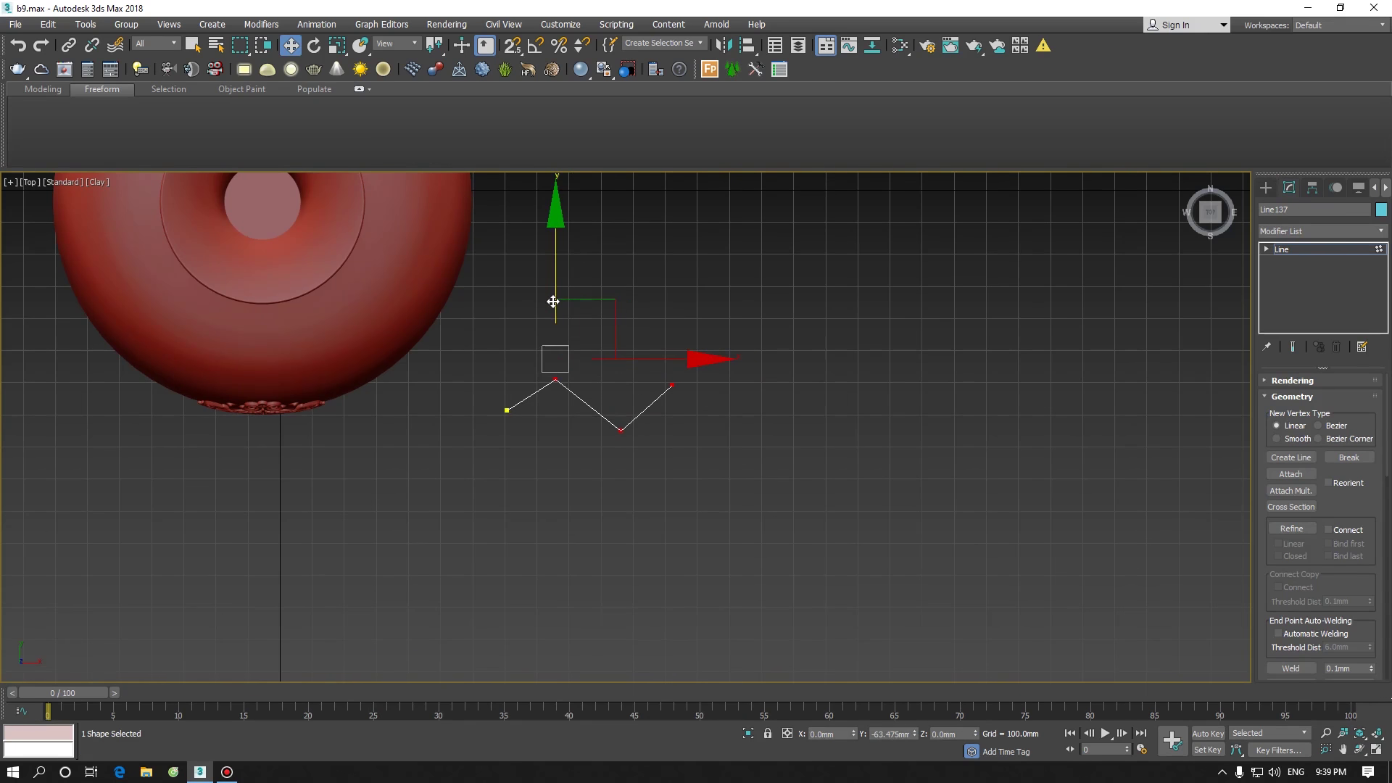
Snap the last vertex level with the second and the third level with the first, with vertex snapping limited to Y
{"action": "left_click", "coordinate": [621, 430]}
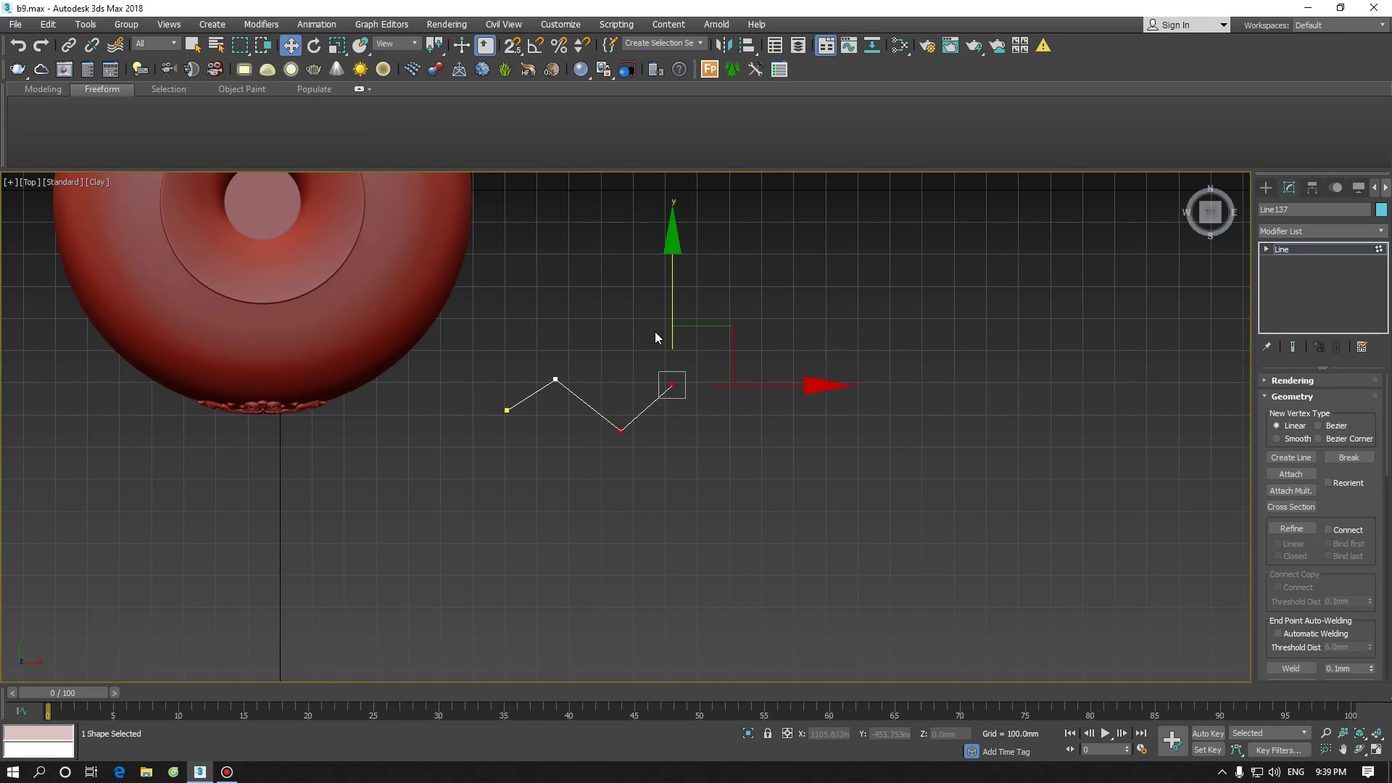
{"action": "left_click_drag", "start_coordinate": [670, 298], "coordinate": [556, 372]}
{"action": "key", "text": "s"}
{"action": "left_click", "coordinate": [619, 414]}
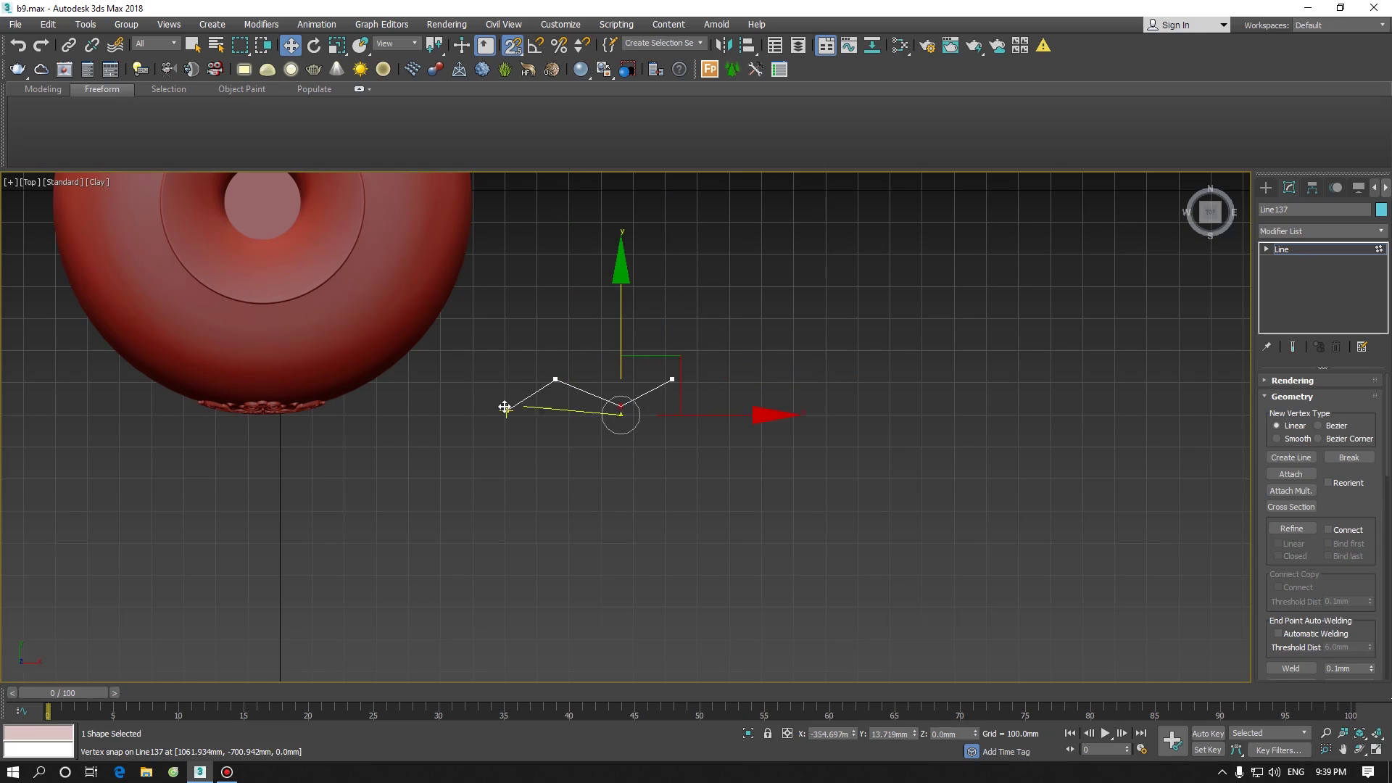
{"action": "key", "text": "s"}
Shift the second, third and last vertices along X to even out the zigzag's spacing
{"action": "left_click_drag", "start_coordinate": [741, 411], "coordinate": [715, 410]}
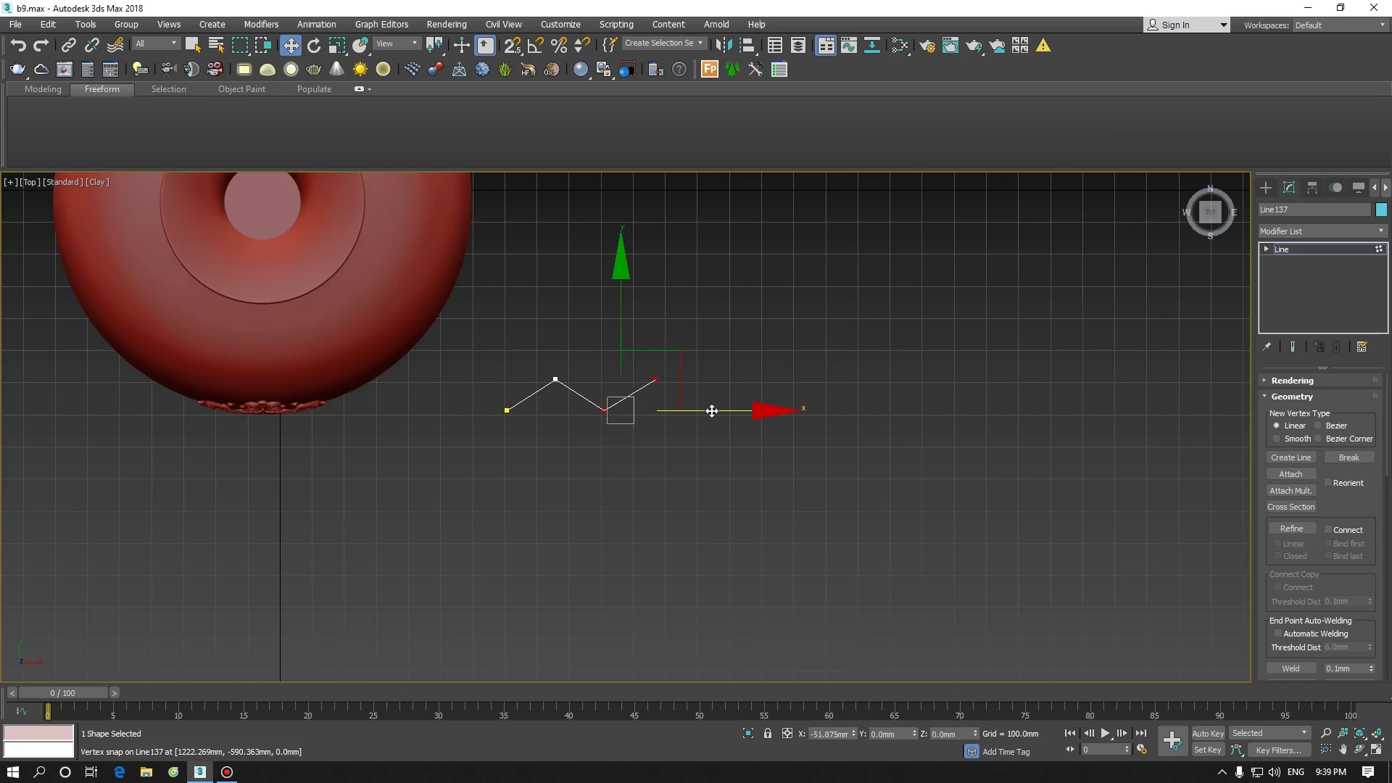
{"action": "left_click", "coordinate": [556, 379]}
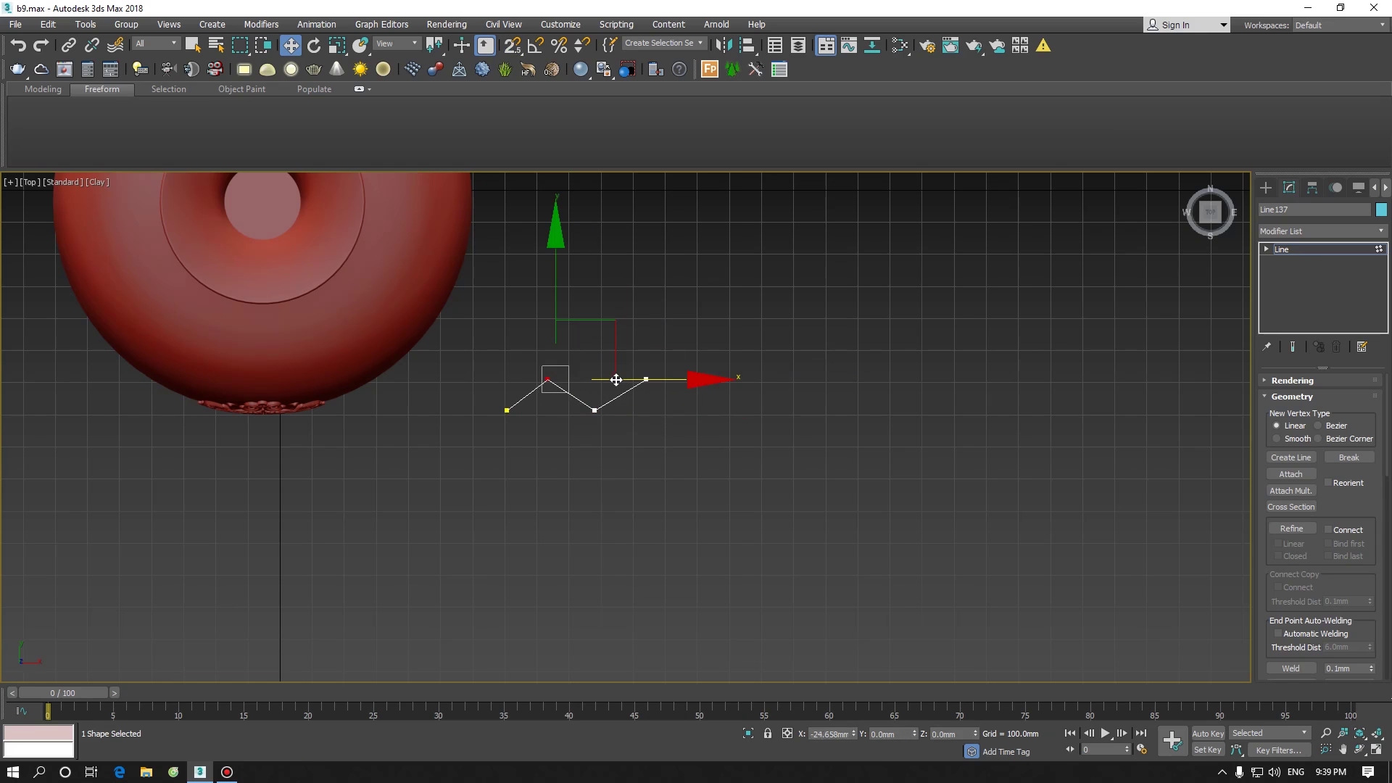
{"action": "left_click", "coordinate": [646, 379]}
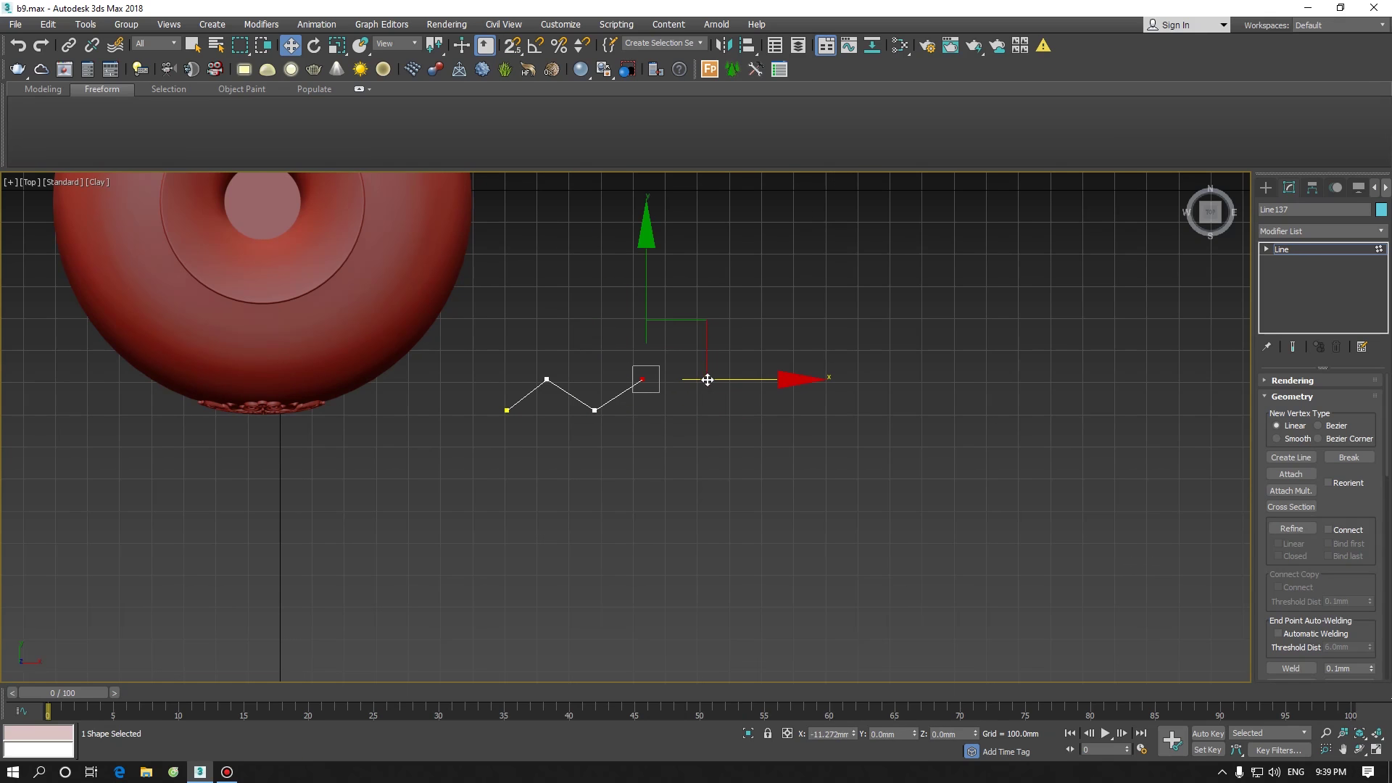
Convert the zigzag line's vertices to Smooth to make a wavy curve
{"action": "left_click", "coordinate": [507, 411]}
{"action": "right_click", "coordinate": [675, 362]}
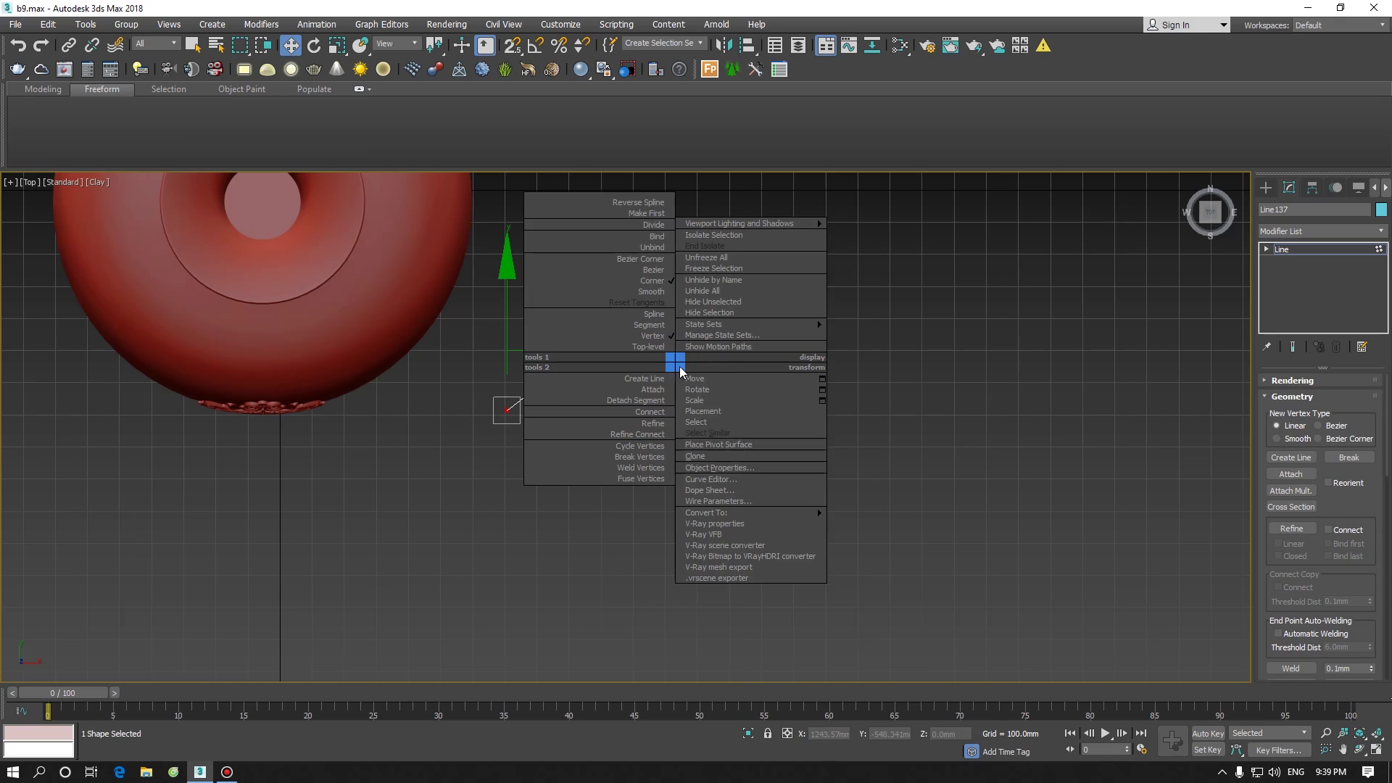
{"action": "left_click", "coordinate": [665, 293]}
Apply an Extrude modifier to the wavy line with an amount of 649 mm
{"action": "middle_click_drag", "start_coordinate": [671, 376], "coordinate": [1073, 308], "text": "alt"}
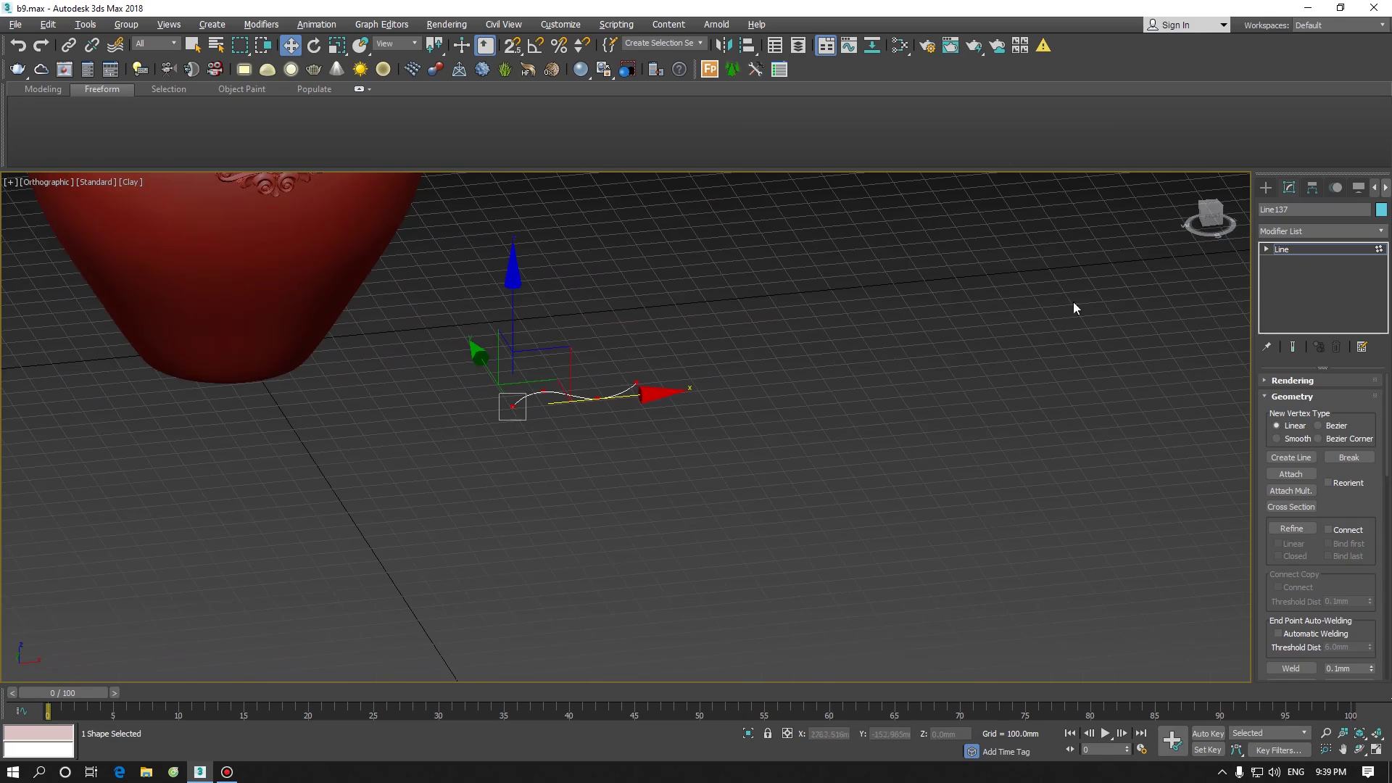
{"action": "left_click", "coordinate": [1282, 234]}
{"action": "scroll", "coordinate": [1298, 276], "scroll_direction": "down", "scroll_amount": 1}
{"action": "left_click", "coordinate": [1305, 269]}
{"action": "middle_click_drag", "start_coordinate": [586, 430], "coordinate": [724, 467]}
{"action": "left_click_drag", "start_coordinate": [1360, 378], "coordinate": [1111, 196]}
Examine the wrapped ornament and its plane on the vase in shaded and wireframe display
{"action": "middle_click_drag", "start_coordinate": [653, 414], "coordinate": [602, 381], "text": "alt"}
{"action": "scroll", "coordinate": [435, 301], "scroll_direction": "up", "scroll_amount": 4}
{"action": "key", "text": "F4"}
{"action": "middle_click_drag", "start_coordinate": [366, 253], "coordinate": [435, 363]}
{"action": "scroll", "coordinate": [424, 322], "scroll_direction": "up", "scroll_amount": 2}
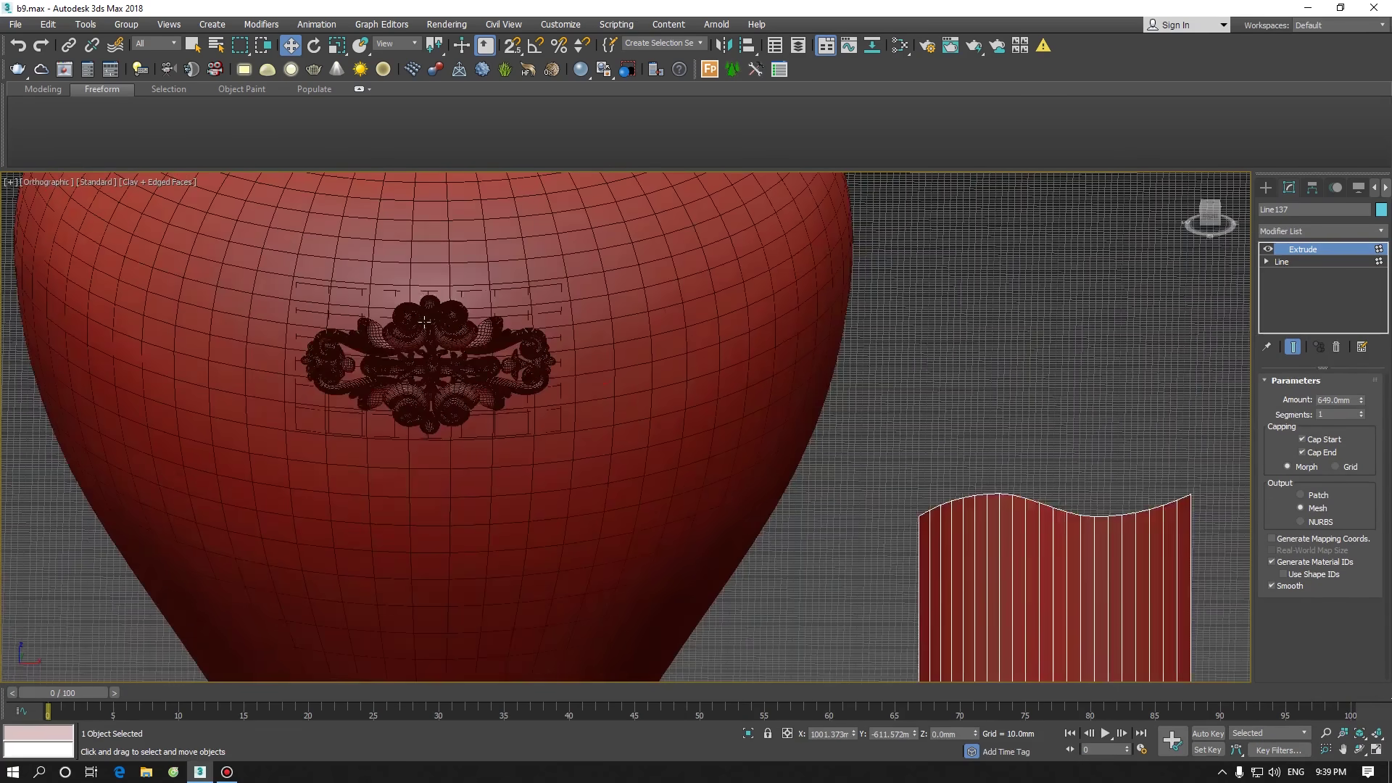
{"action": "left_click", "coordinate": [425, 322]}
{"action": "key", "text": "F3"}
{"action": "scroll", "coordinate": [385, 286], "scroll_direction": "up", "scroll_amount": 5}
{"action": "scroll", "coordinate": [414, 315], "scroll_direction": "down", "scroll_amount": 8}
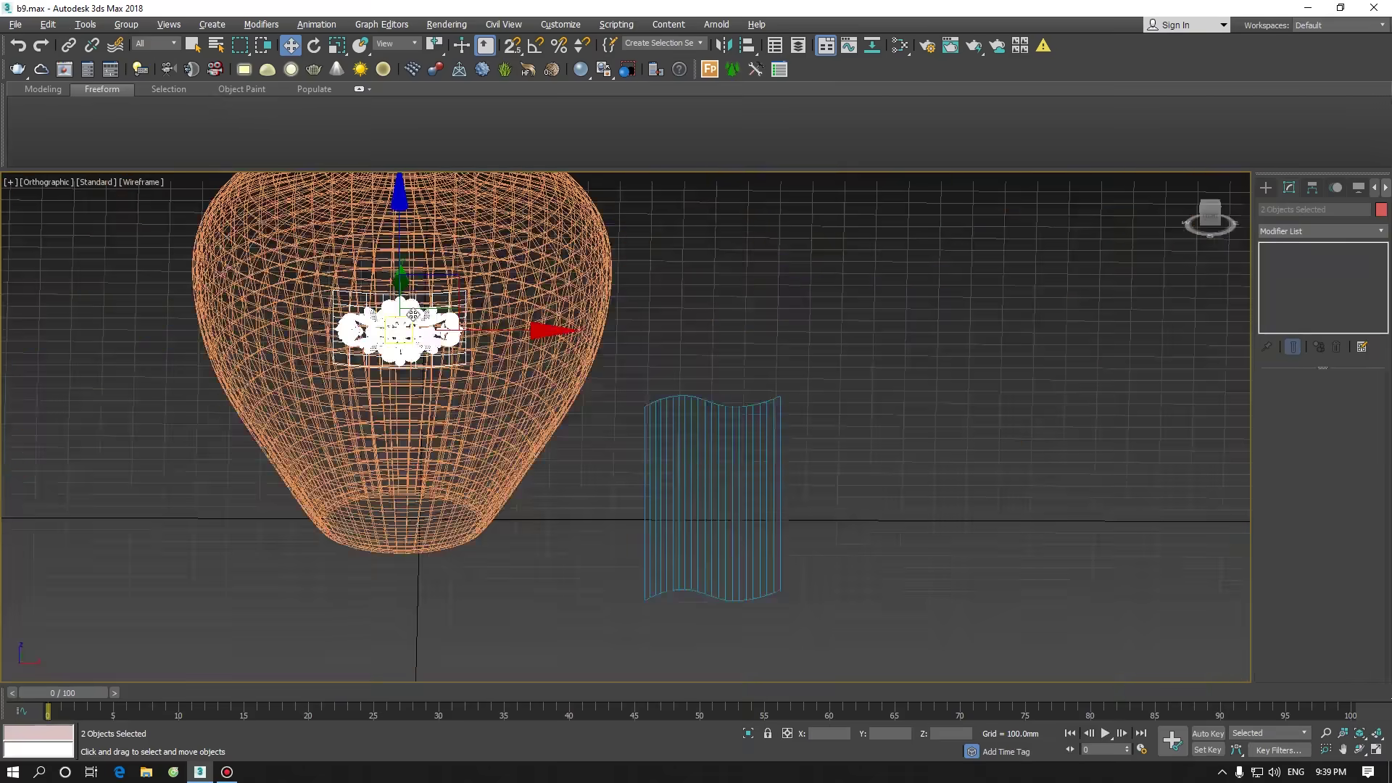
{"action": "key", "text": "F3"}
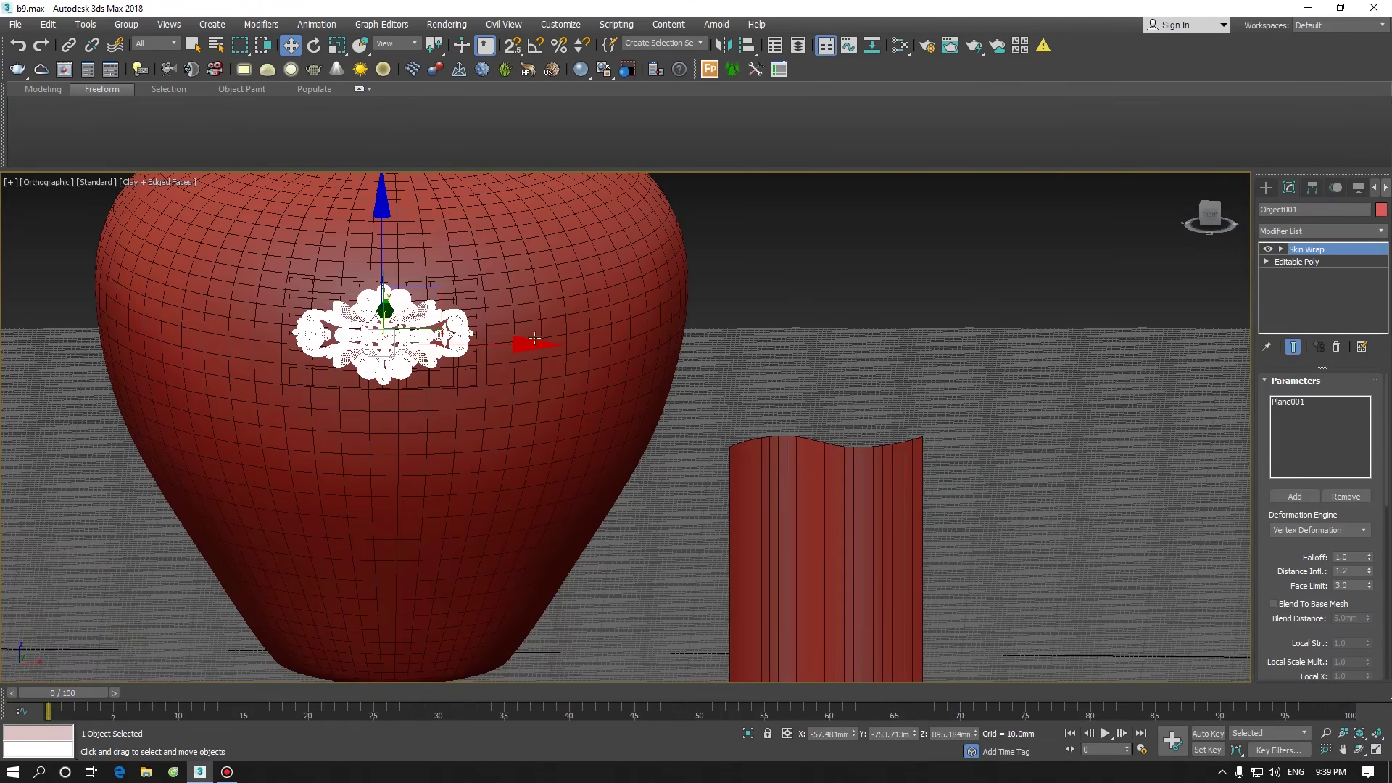
{"action": "middle_click_drag", "start_coordinate": [393, 316], "coordinate": [497, 320], "text": "alt"}
Undo the latest edits back to the line's vertex moves, and redo them up to the extrusion
{"action": "key", "text": "ctrl+z"}
{"action": "key", "text": "ctrl+z"}
{"action": "key", "text": "ctrl+z"}
{"action": "key", "text": "ctrl+z"}
{"action": "key", "text": "ctrl+z"}
{"action": "key", "text": "ctrl+z"}
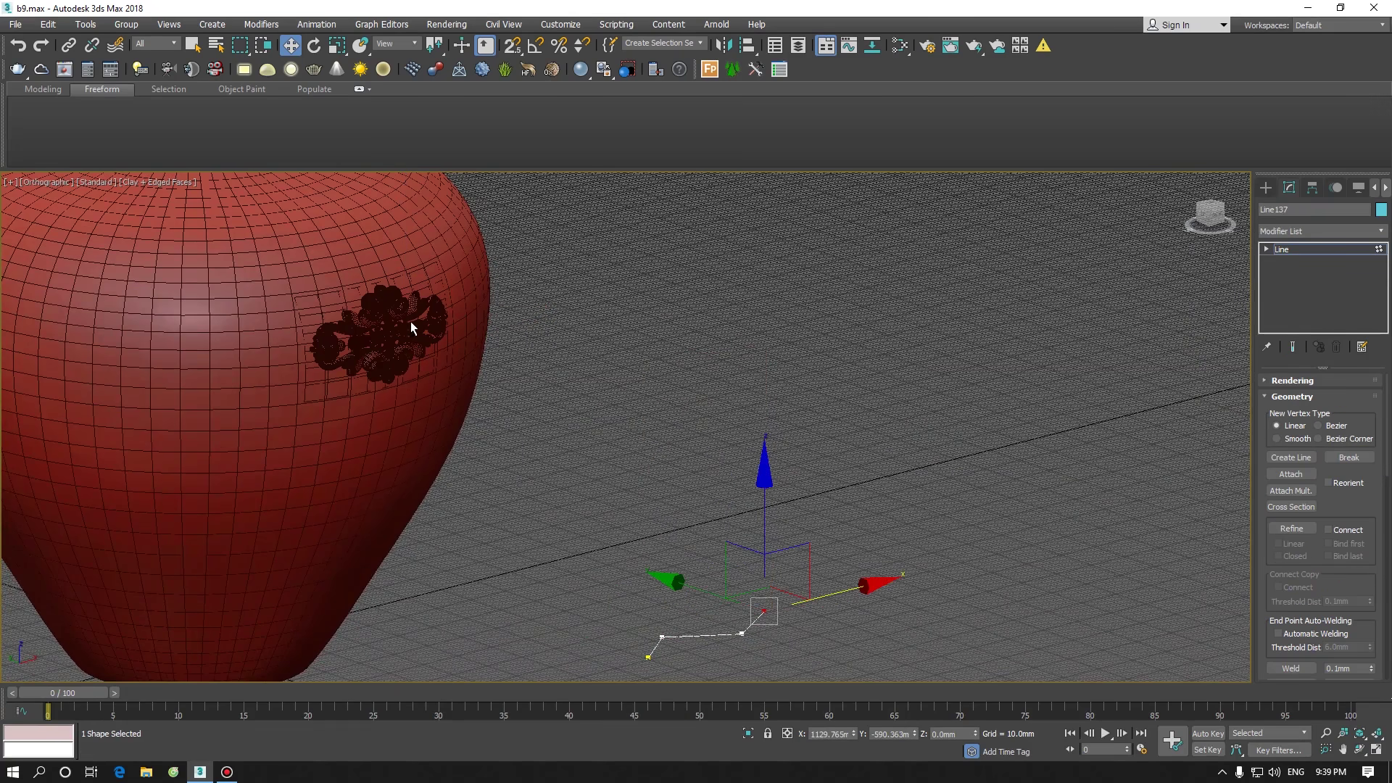
{"action": "middle_click_drag", "start_coordinate": [550, 369], "coordinate": [558, 368]}
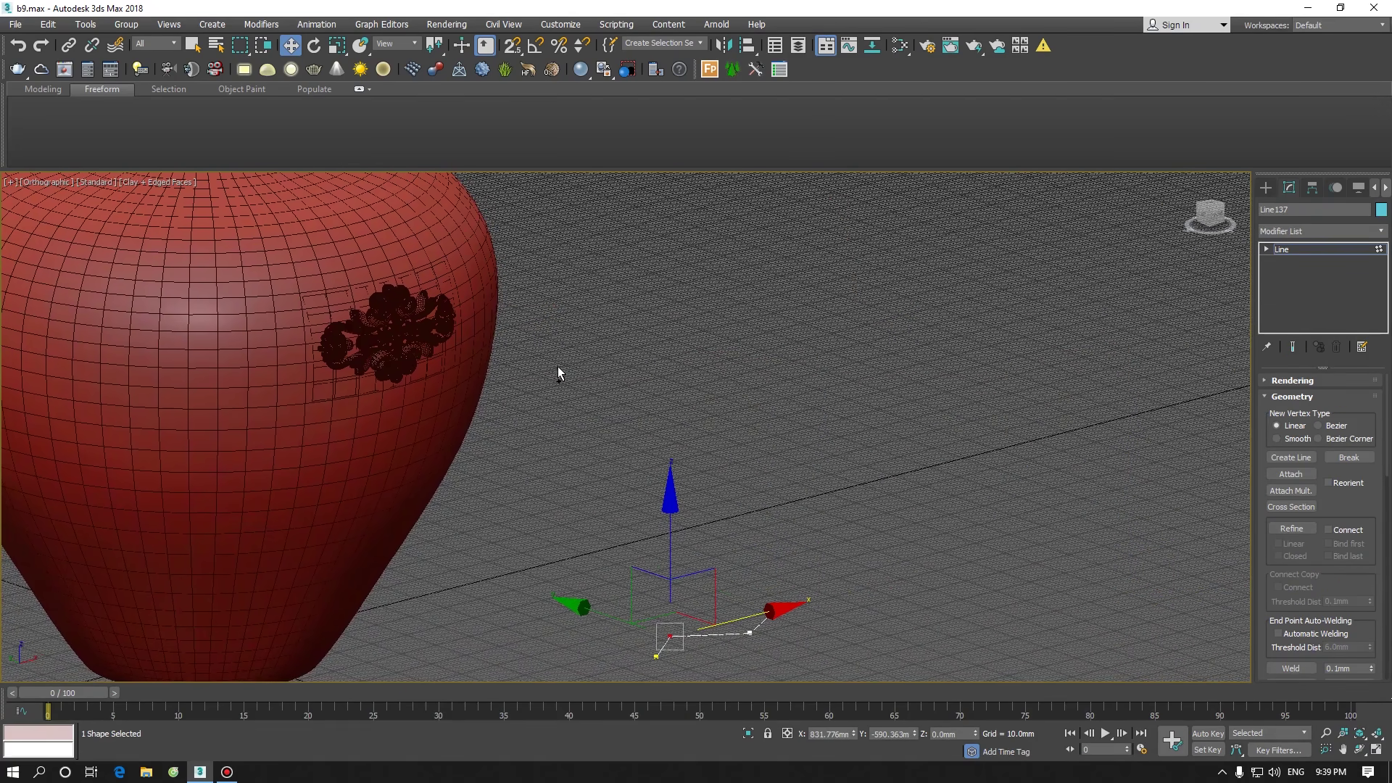
{"action": "key", "text": "ctrl+y"}
{"action": "key", "text": "ctrl+y"}
{"action": "key", "text": "ctrl+y"}
{"action": "key", "text": "ctrl+y"}
{"action": "key", "text": "ctrl+y"}
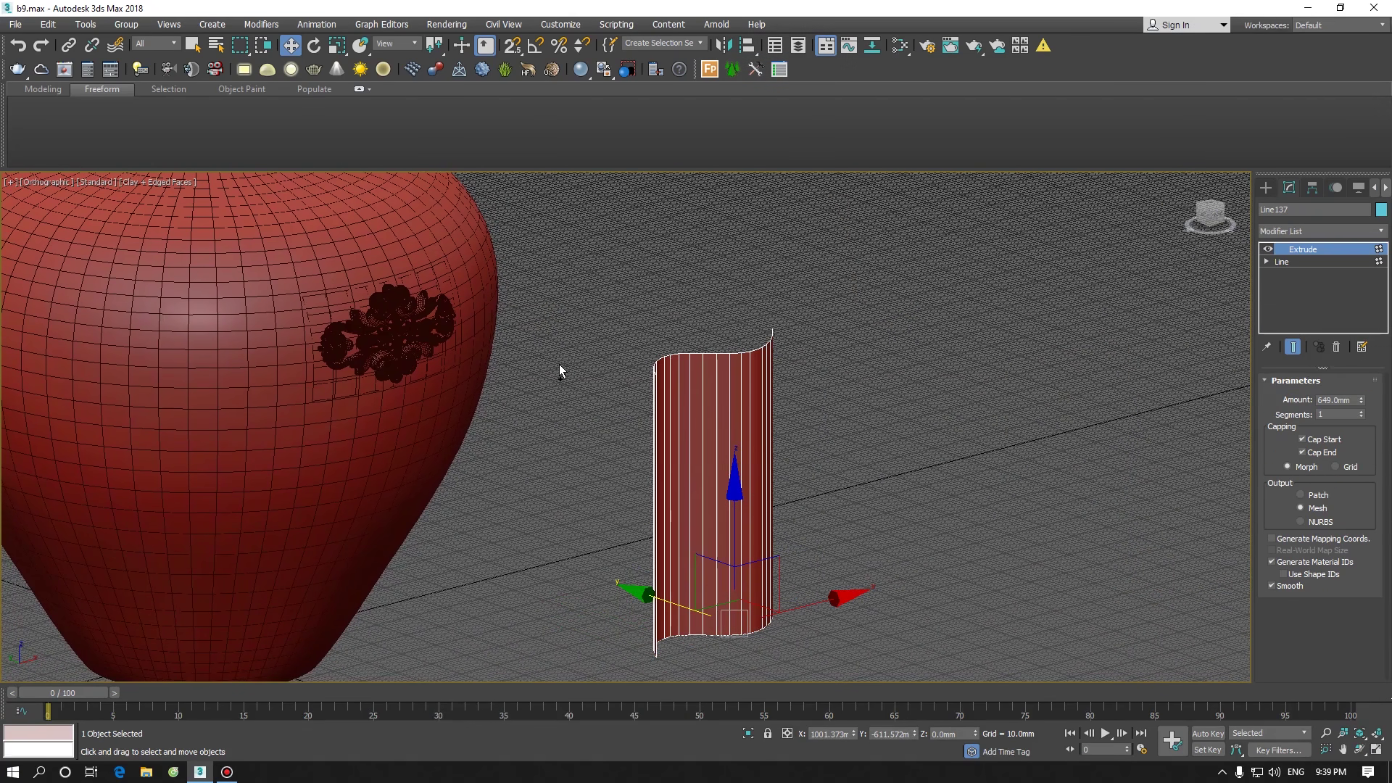
Delete the Skin Wrap modifier from the ornament on the vase
{"action": "left_click", "coordinate": [385, 330]}
{"action": "right_click", "coordinate": [1321, 254]}
{"action": "left_click", "coordinate": [1340, 275]}
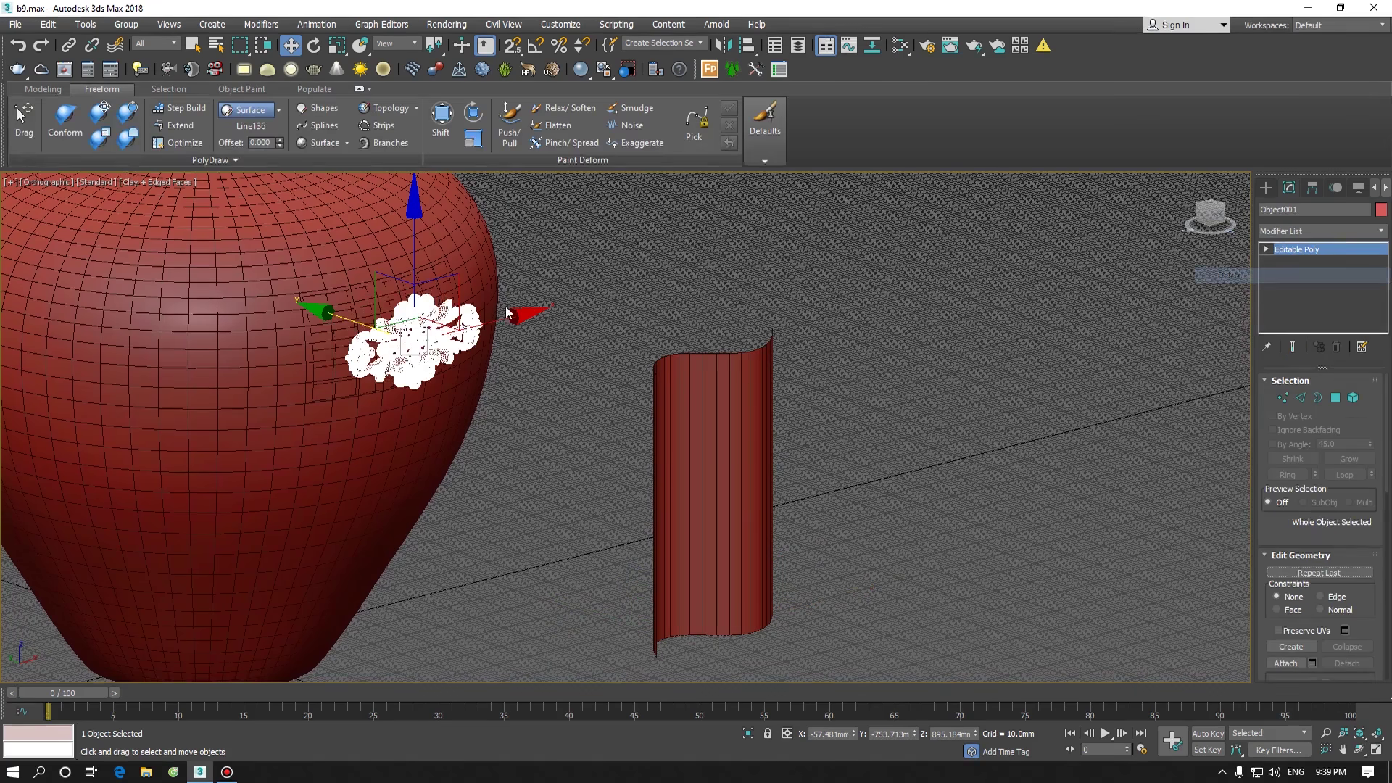
Clone the flat ornament once with the Copy option, placing the duplicate over the wavy extruded surface
{"action": "middle_click_drag", "start_coordinate": [510, 311], "coordinate": [544, 319], "text": "alt"}
{"action": "key", "text": "F3"}
{"action": "scroll", "coordinate": [326, 317], "scroll_direction": "up", "scroll_amount": 5}
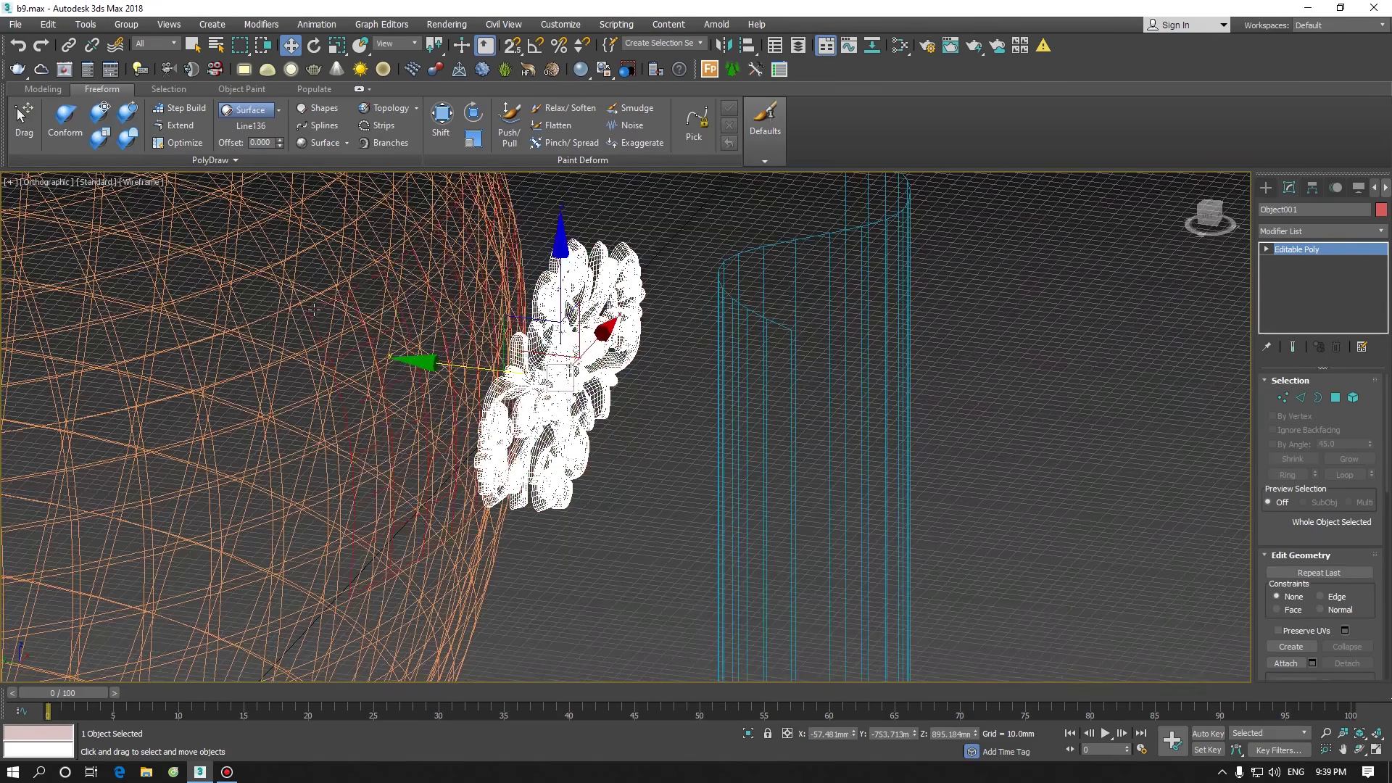
{"action": "left_click", "coordinate": [313, 311]}
{"action": "left_click", "coordinate": [590, 330]}
{"action": "key", "text": "F3"}
{"action": "scroll", "coordinate": [580, 332], "scroll_direction": "down", "scroll_amount": 5}
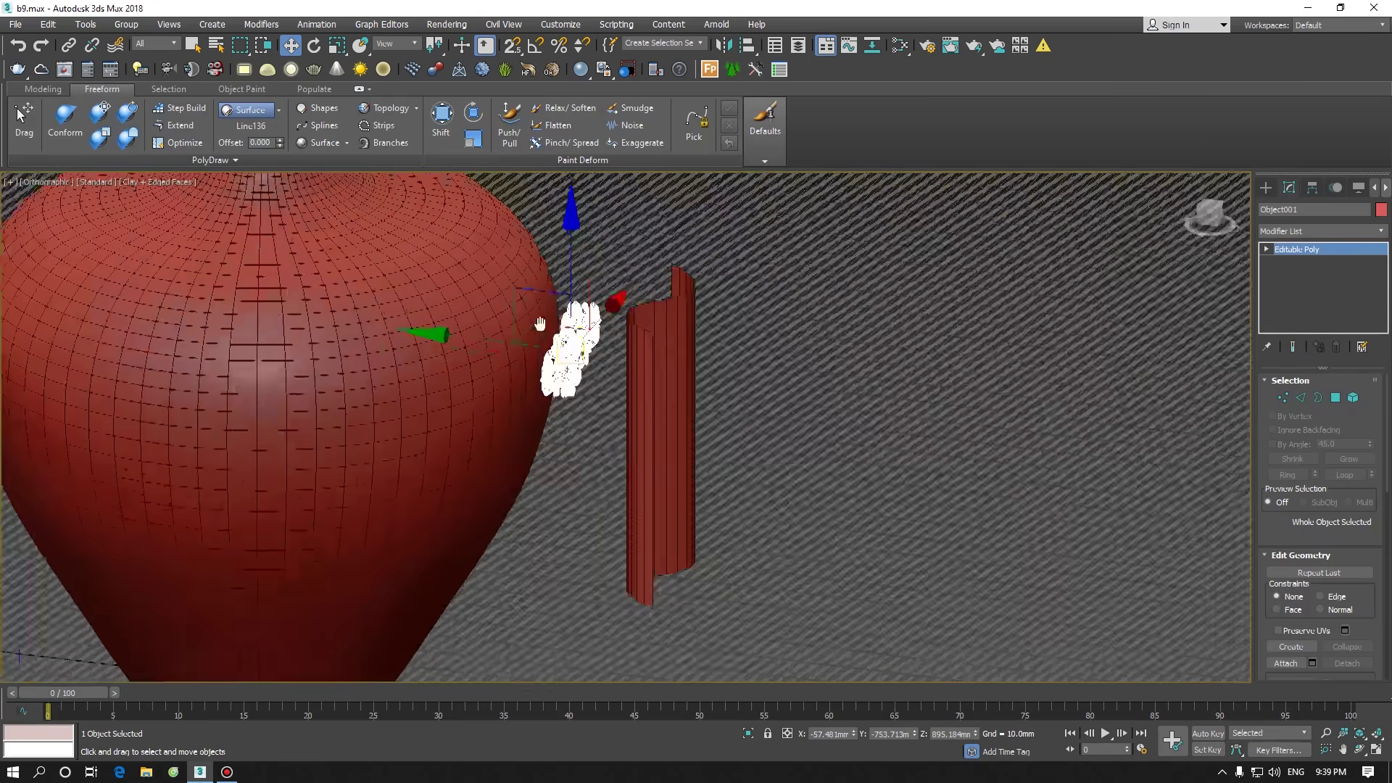
{"action": "middle_click_drag", "start_coordinate": [540, 323], "coordinate": [464, 312], "text": "alt"}
{"action": "left_click_drag", "start_coordinate": [734, 388], "coordinate": [1150, 627], "text": "shift"}
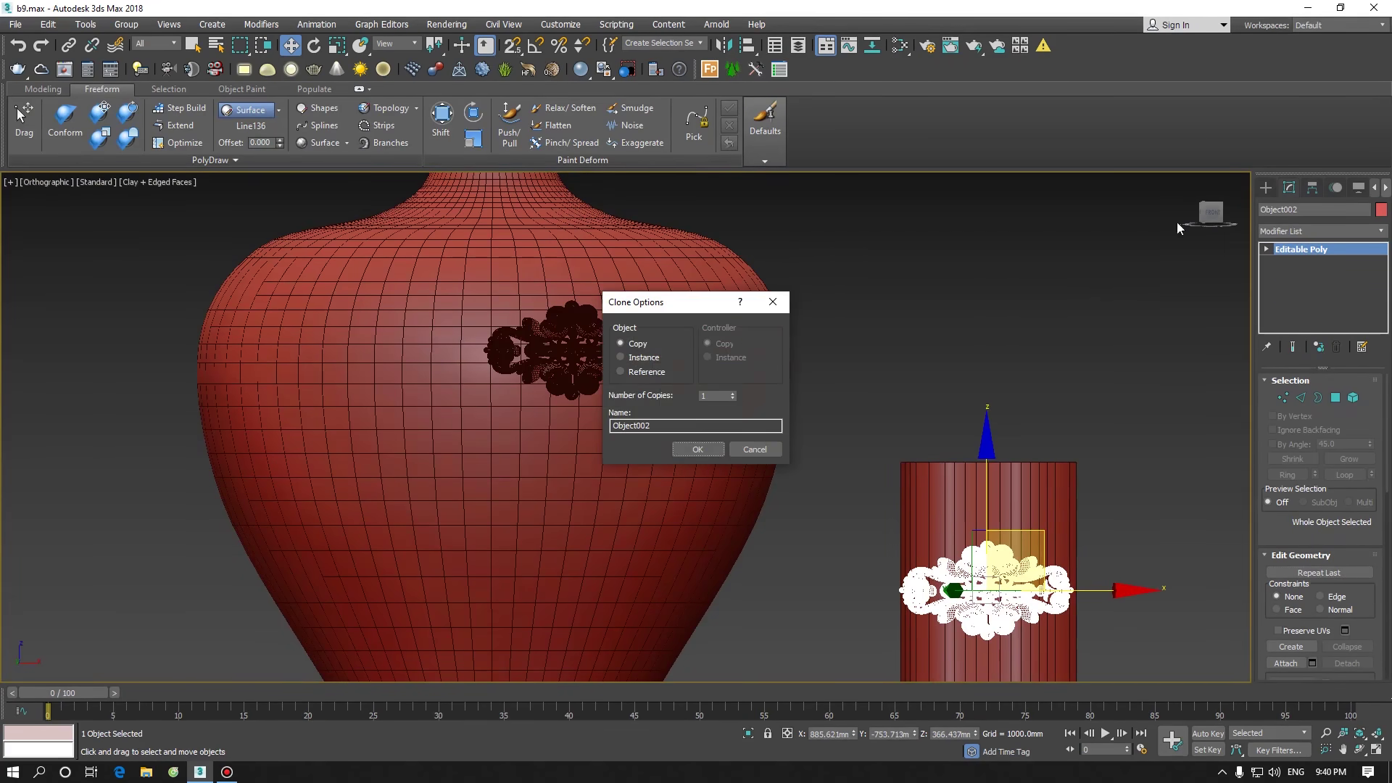
{"action": "left_click", "coordinate": [698, 451]}
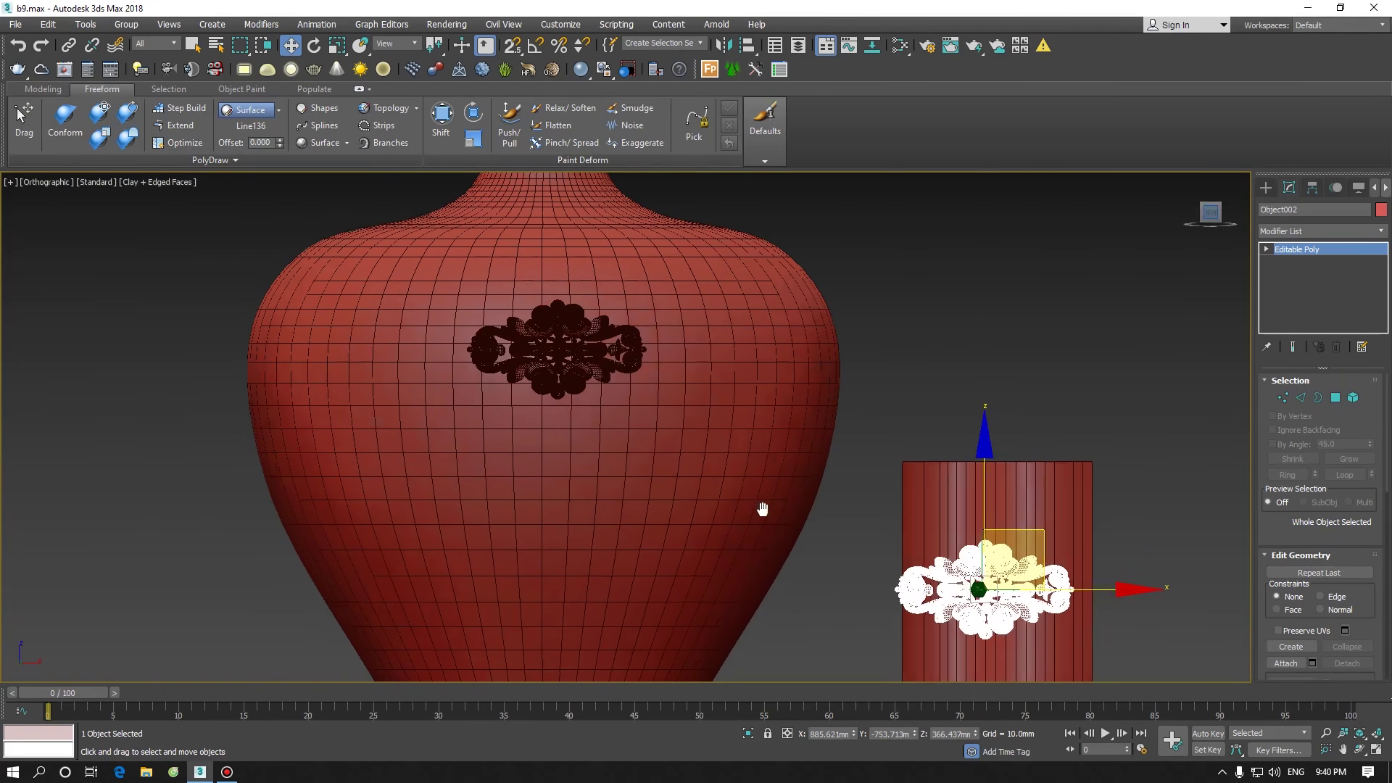
Centre the copied ornament across the wavy surface's width in the front view
{"action": "key", "text": "f"}
{"action": "middle_click_drag", "start_coordinate": [835, 470], "coordinate": [716, 381]}
{"action": "scroll", "coordinate": [716, 381], "scroll_direction": "up", "scroll_amount": 2}
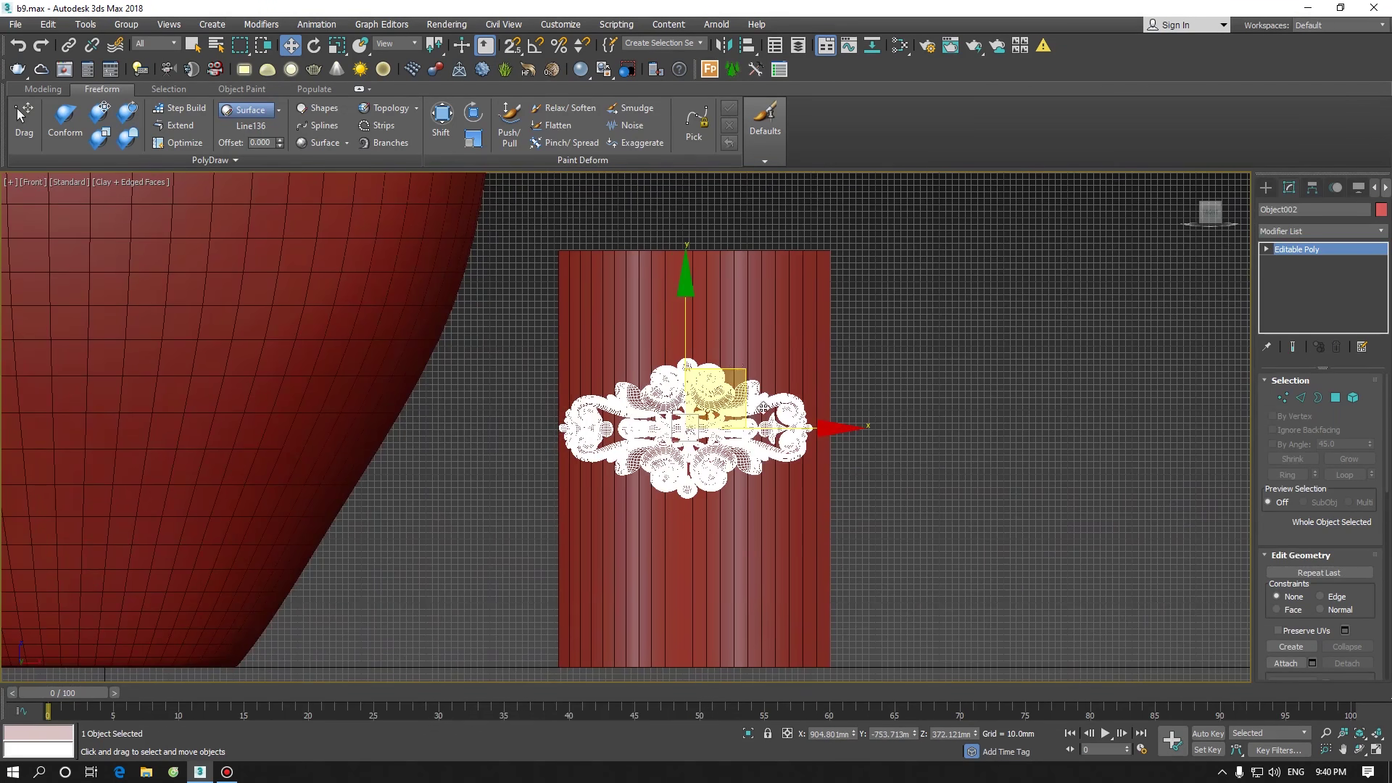
{"action": "middle_click_drag", "start_coordinate": [746, 435], "coordinate": [1043, 303], "text": "alt"}
{"action": "left_click", "coordinate": [1225, 222]}
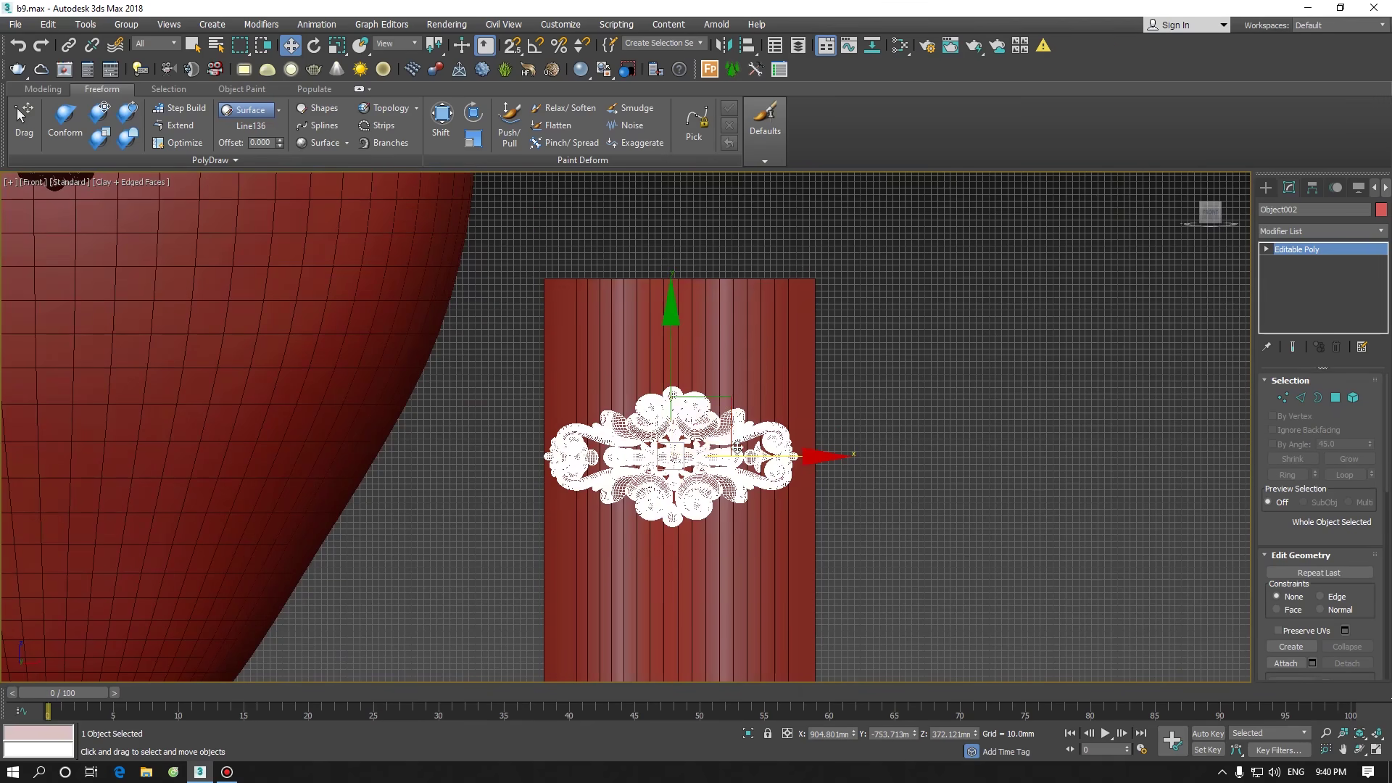
{"action": "left_click_drag", "start_coordinate": [729, 401], "coordinate": [735, 403]}
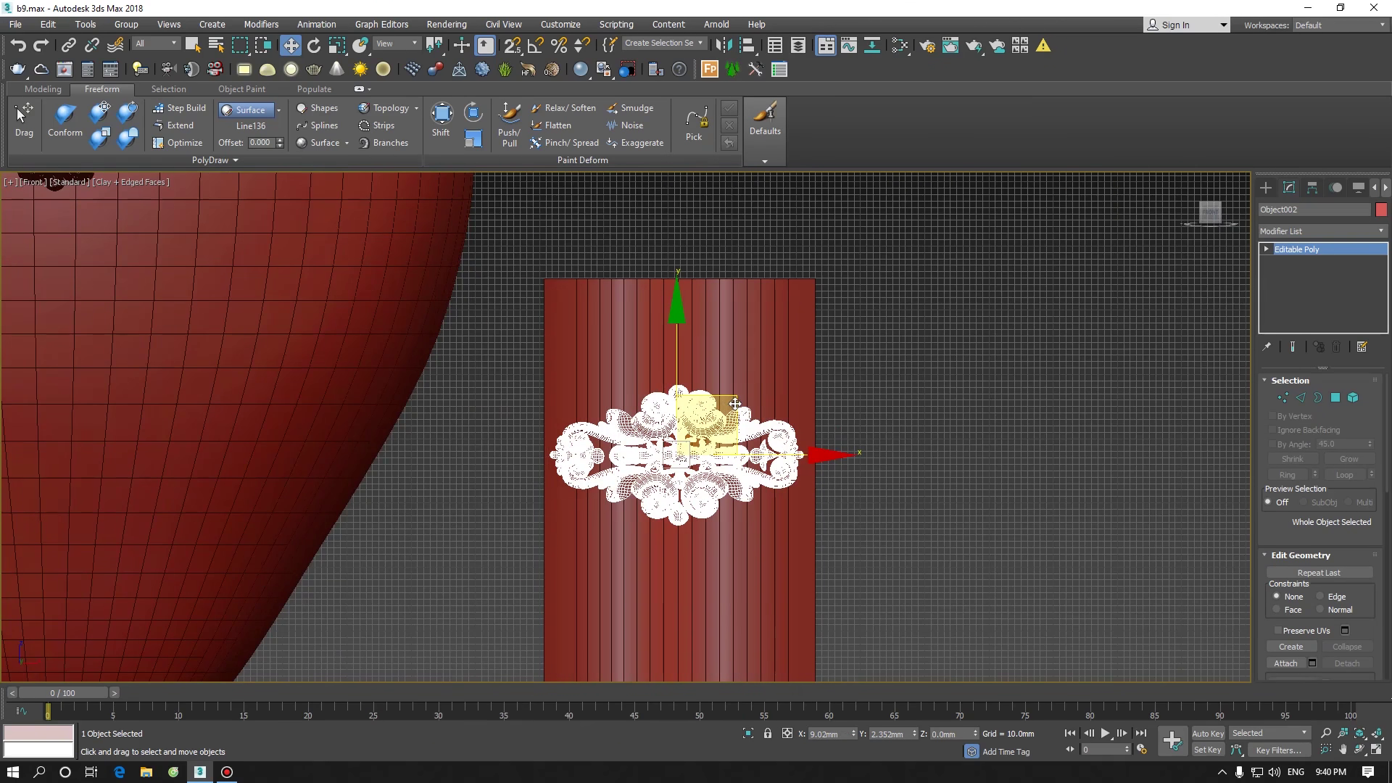
Create a standard Plane about 238 mm long and 421 mm wide covering the copied ornament in the front view
{"action": "left_click", "coordinate": [1268, 189]}
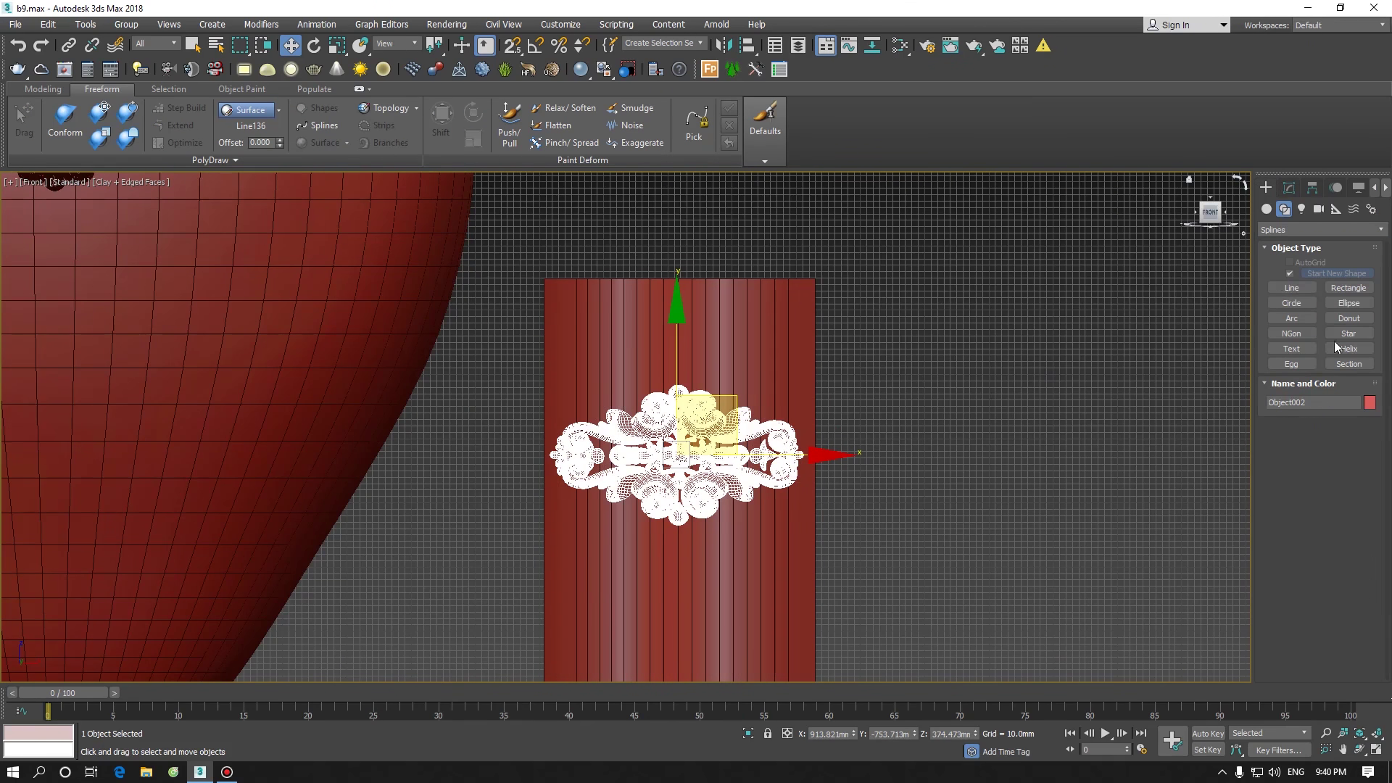
{"action": "left_click", "coordinate": [1266, 209]}
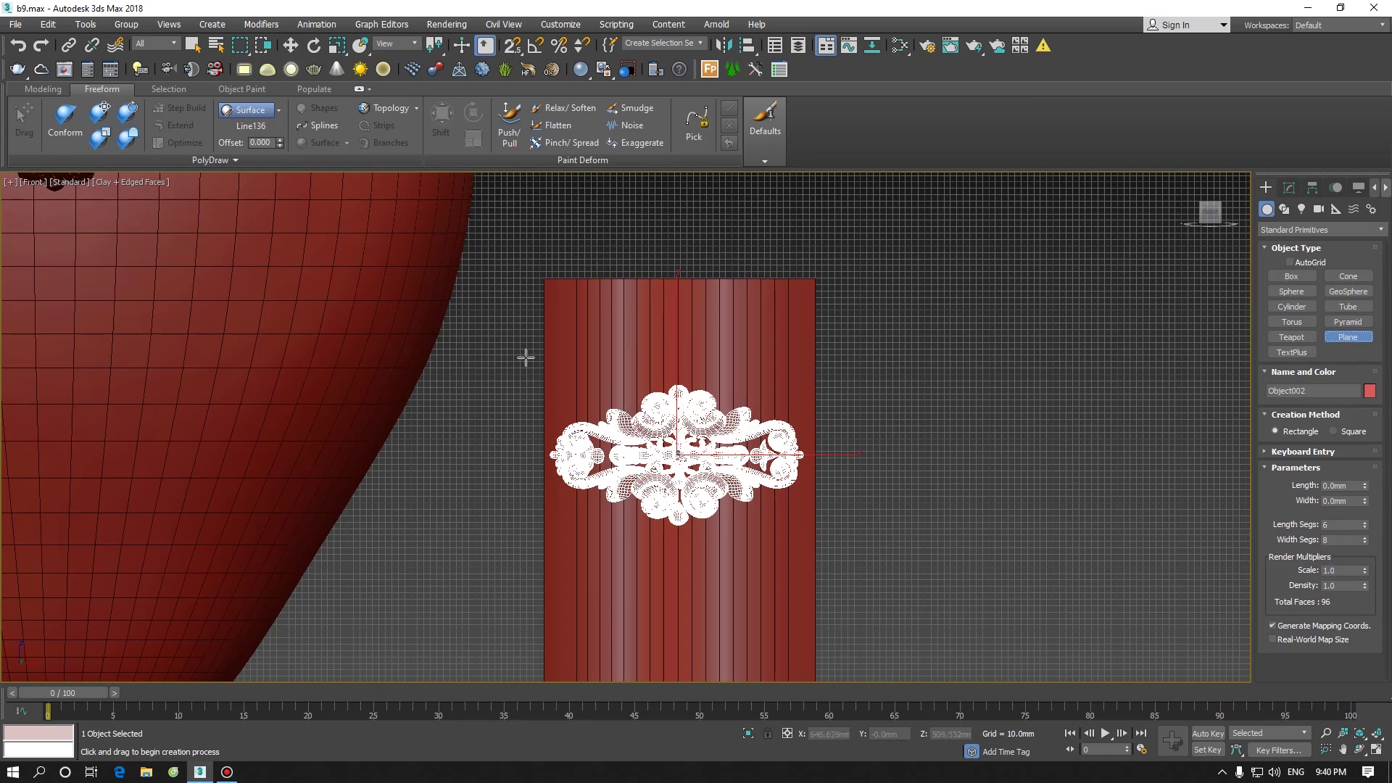
{"action": "left_click_drag", "start_coordinate": [546, 380], "coordinate": [814, 530]}
{"action": "key", "text": "F3"}
{"action": "key", "text": "F3"}
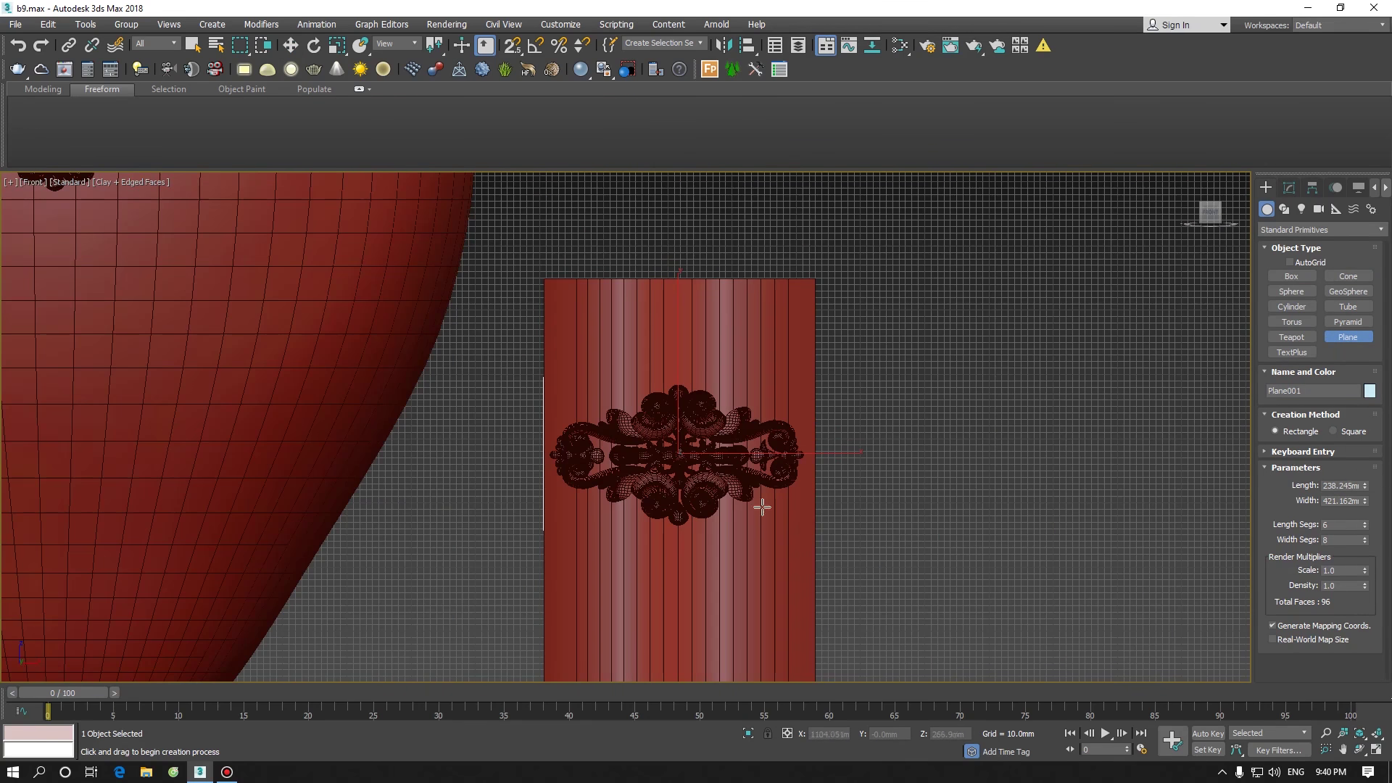
Move the plane with vertex snapping so it sits flush against the flat back of the copied ornament
{"action": "mouse_move", "coordinate": [723, 487]}
{"action": "middle_mouse_down", "text": "alt"}
{"action": "mouse_move", "coordinate": [739, 507]}
{"action": "mouse_move", "coordinate": [734, 544]}
{"action": "mouse_move", "coordinate": [661, 412]}
{"action": "mouse_move", "coordinate": [581, 432]}
{"action": "mouse_move", "coordinate": [548, 424]}
{"action": "middle_mouse_up", "text": "alt"}
{"action": "scroll", "coordinate": [734, 543], "scroll_direction": "down", "scroll_amount": 3}
{"action": "right_click", "coordinate": [661, 412]}
{"action": "left_click_drag", "start_coordinate": [679, 303], "coordinate": [467, 478]}
{"action": "middle_click_drag", "start_coordinate": [466, 478], "coordinate": [417, 547], "text": "alt"}
{"action": "left_click", "coordinate": [1210, 213]}
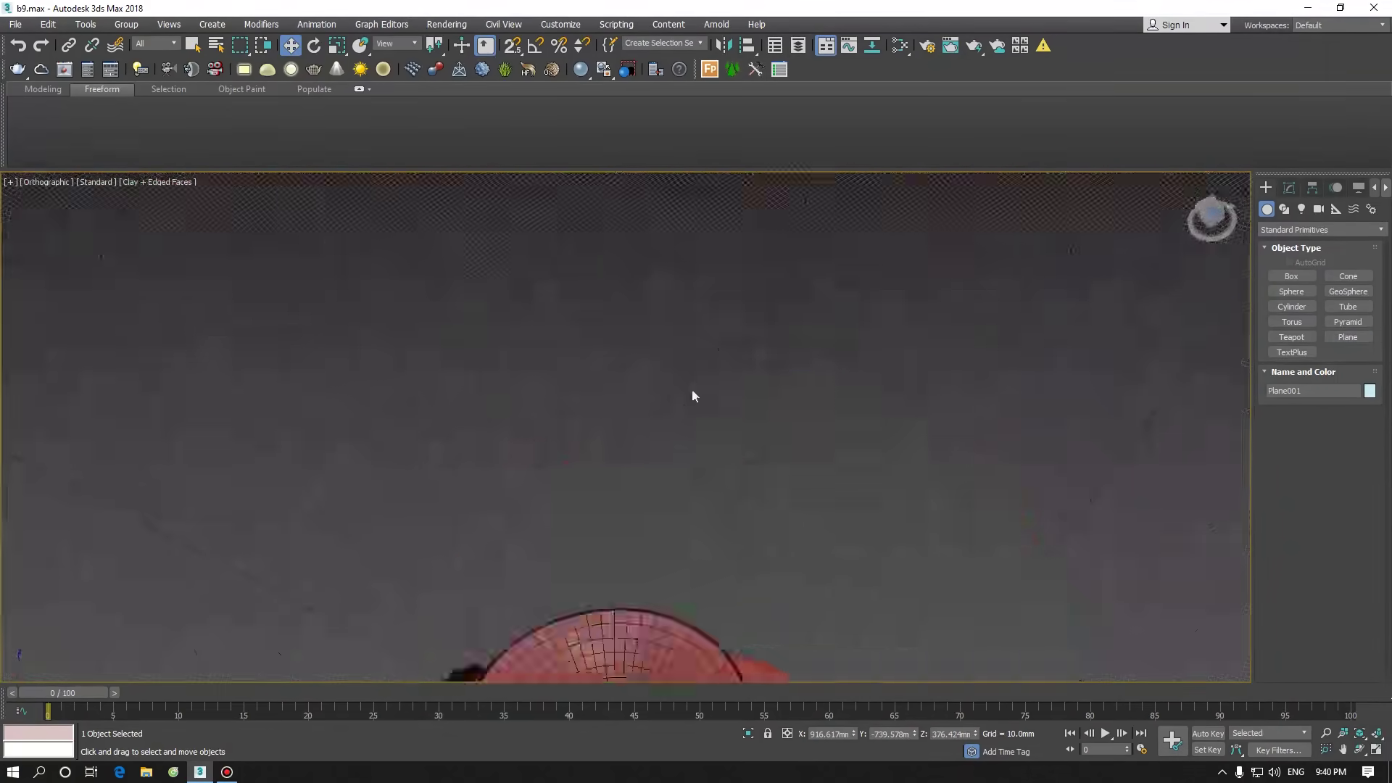
{"action": "left_click", "coordinate": [1208, 203]}
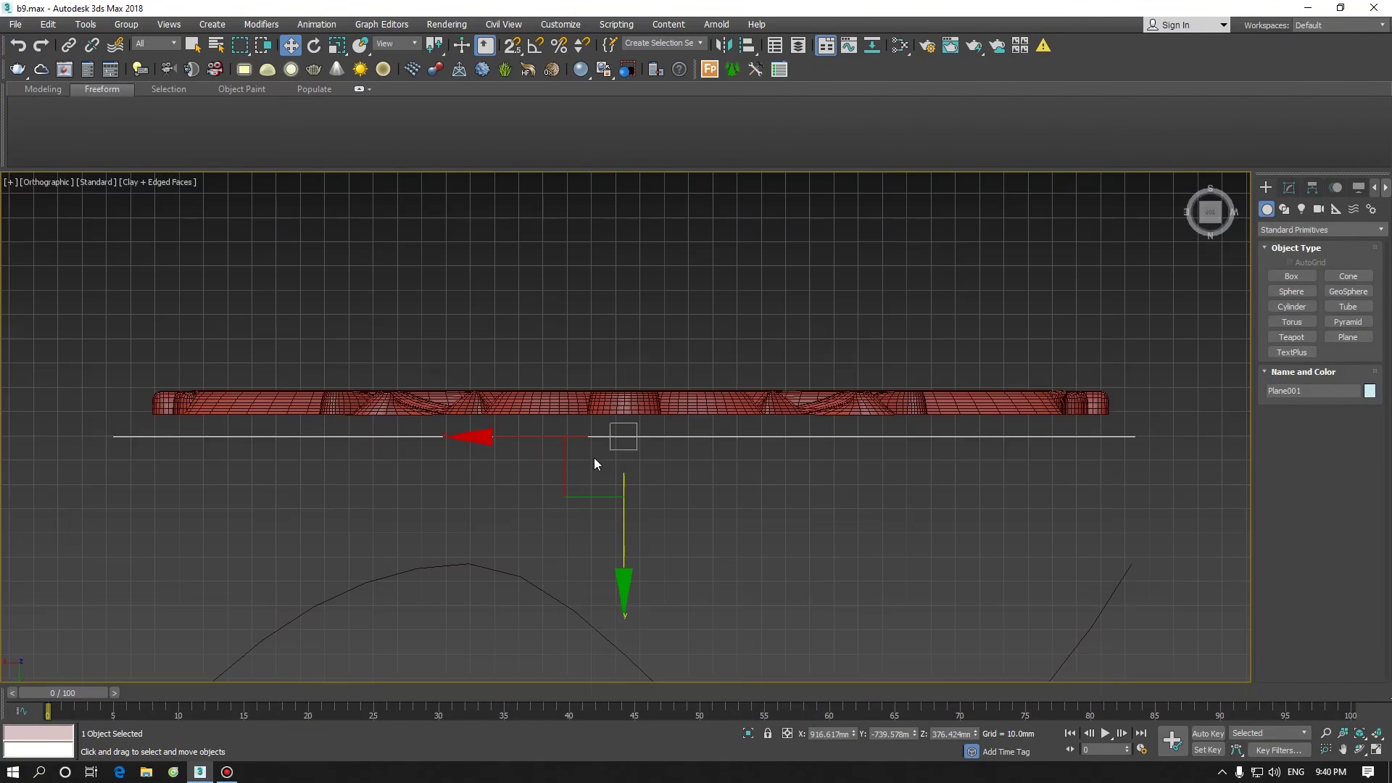
{"action": "scroll", "coordinate": [596, 458], "scroll_direction": "up", "scroll_amount": 2}
{"action": "left_click_drag", "start_coordinate": [624, 446], "coordinate": [618, 404]}
{"action": "key", "text": "s"}
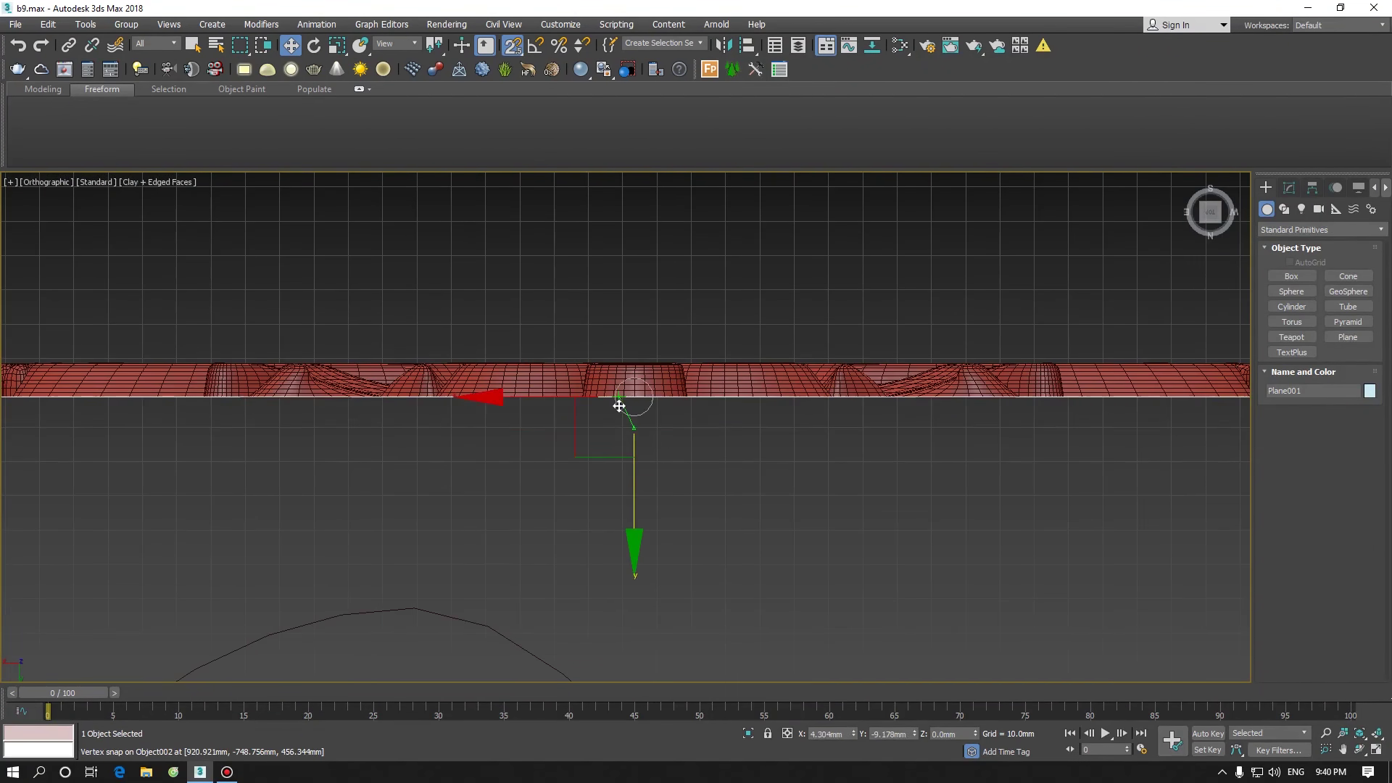
Set the plane's length segments to 7 and width segments to 17
{"action": "scroll", "coordinate": [631, 407], "scroll_direction": "down", "scroll_amount": 4}
{"action": "middle_click_drag", "start_coordinate": [638, 407], "coordinate": [866, 332], "text": "alt"}
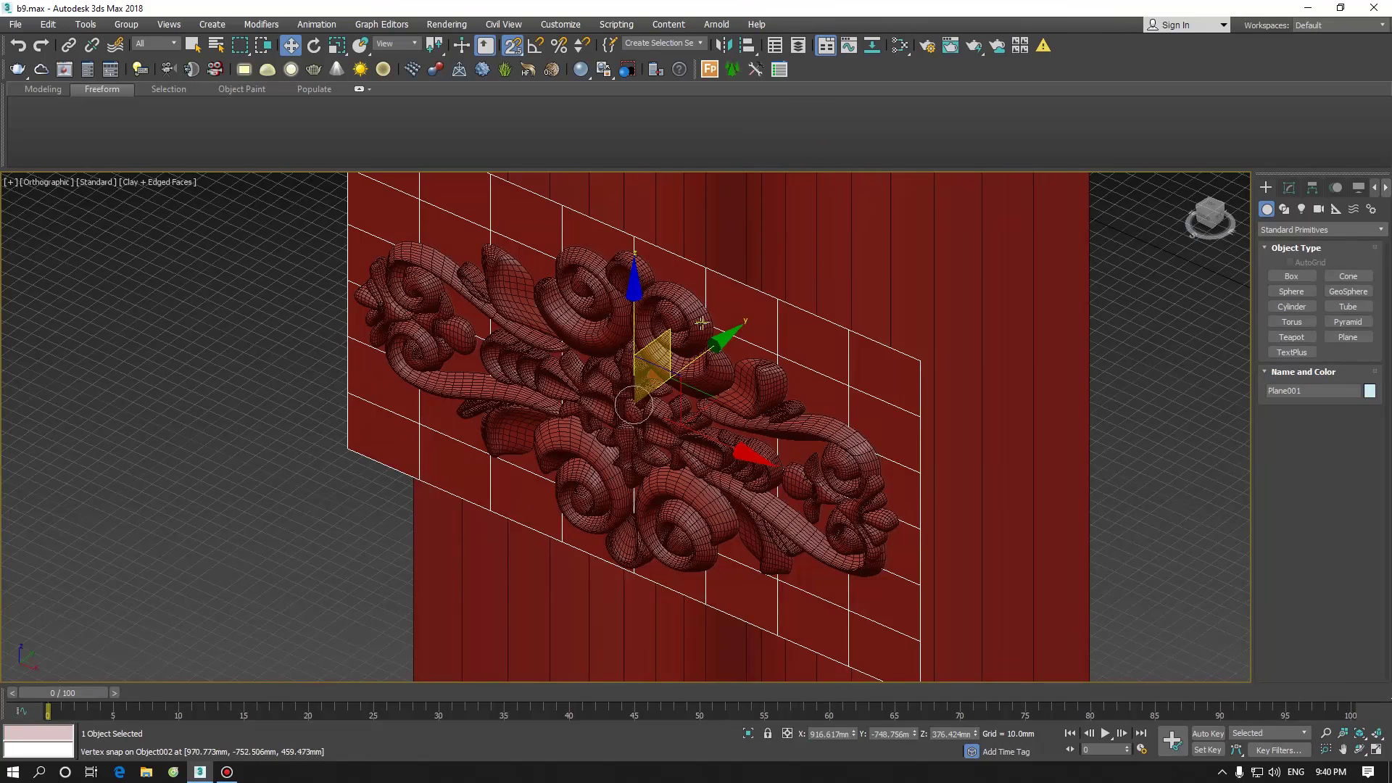
{"action": "middle_click_drag", "start_coordinate": [701, 322], "coordinate": [828, 270], "text": "alt"}
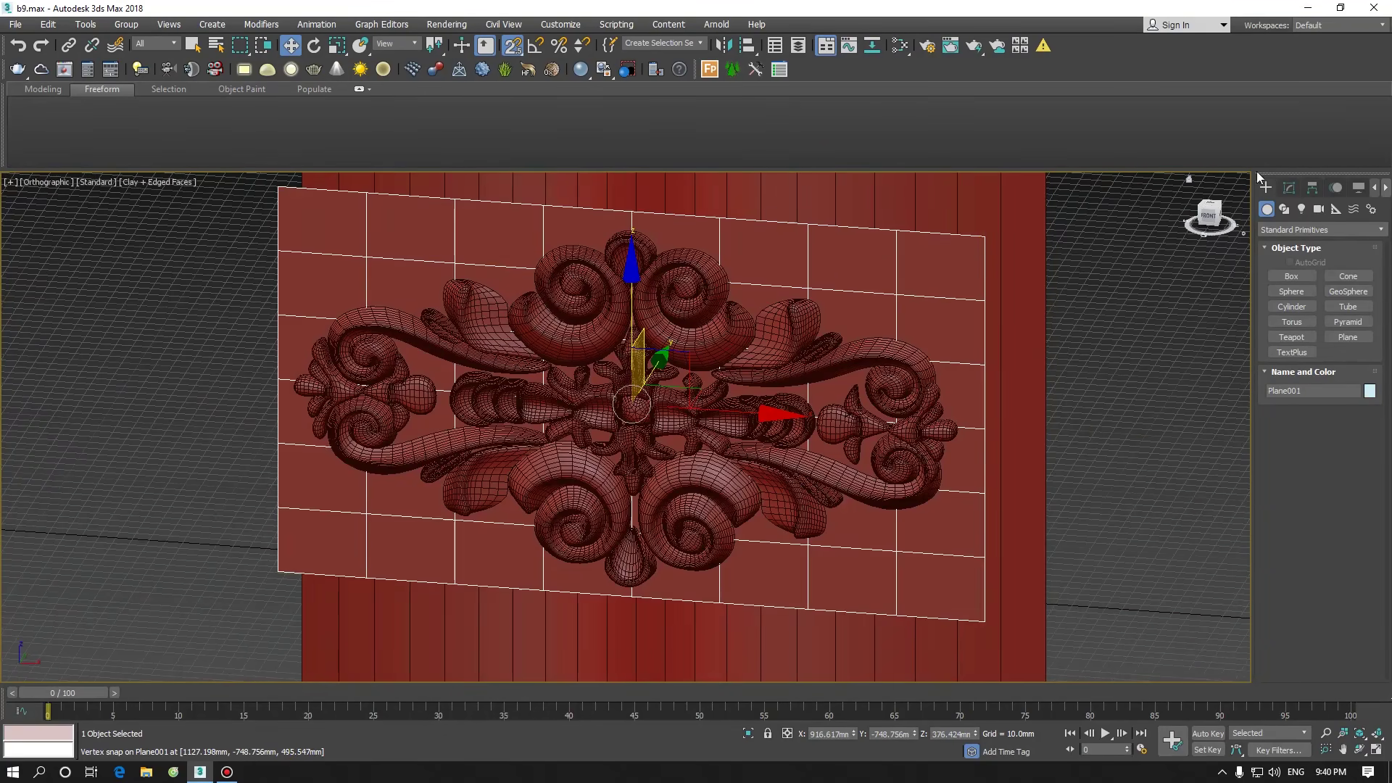
{"action": "left_click", "coordinate": [1289, 188]}
{"action": "left_click", "coordinate": [1365, 435]}
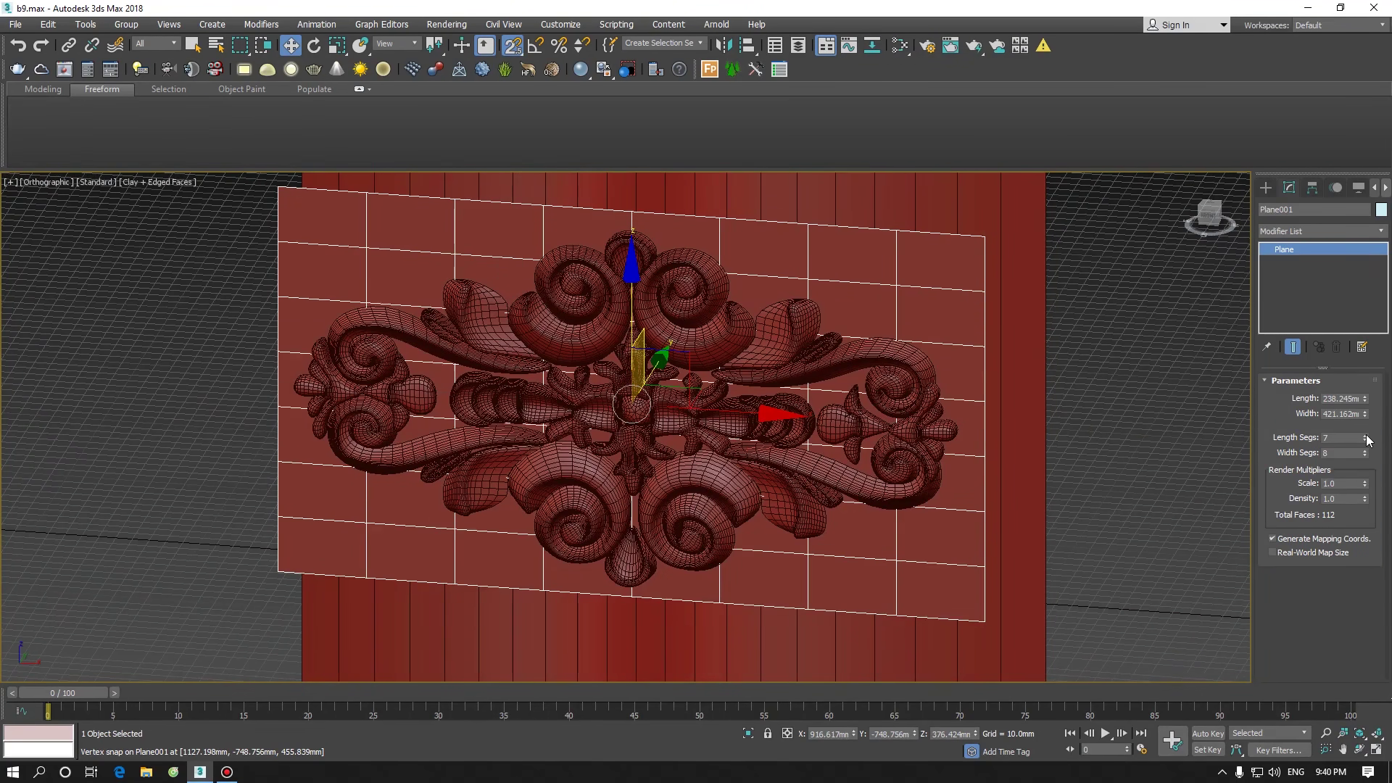
{"action": "left_click", "coordinate": [1365, 435]}
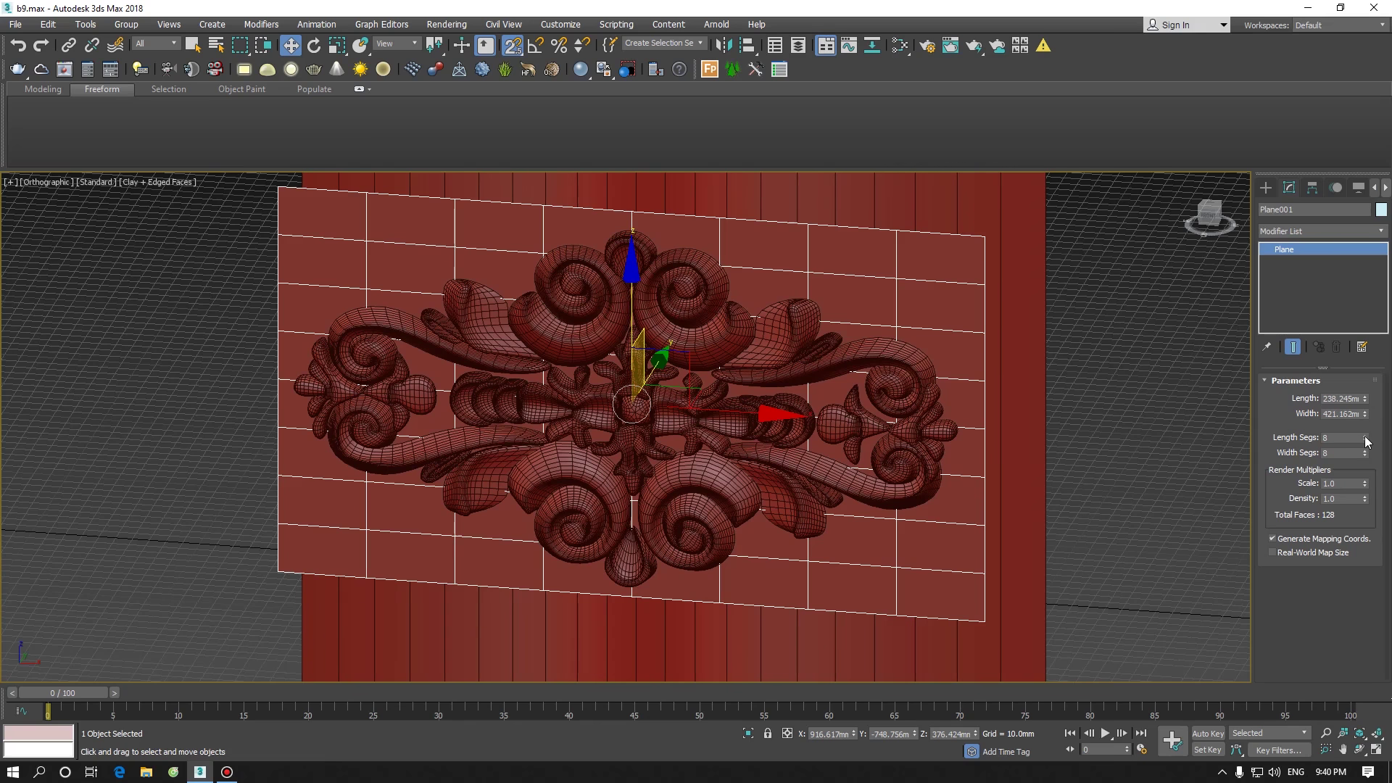
{"action": "right_click", "coordinate": [1365, 440]}
{"action": "left_click_drag", "start_coordinate": [1365, 455], "coordinate": [1366, 435]}
Apply a Skin Wrap modifier to the copied ornament and add the new plane as its control object
{"action": "scroll", "coordinate": [839, 427], "scroll_direction": "down", "scroll_amount": 5}
{"action": "mouse_move", "coordinate": [840, 426]}
{"action": "middle_mouse_down", "text": "alt"}
{"action": "mouse_move", "coordinate": [841, 447]}
{"action": "mouse_move", "coordinate": [824, 448]}
{"action": "middle_mouse_up", "text": "alt"}
{"action": "left_click", "coordinate": [759, 385]}
{"action": "left_click", "coordinate": [1289, 230]}
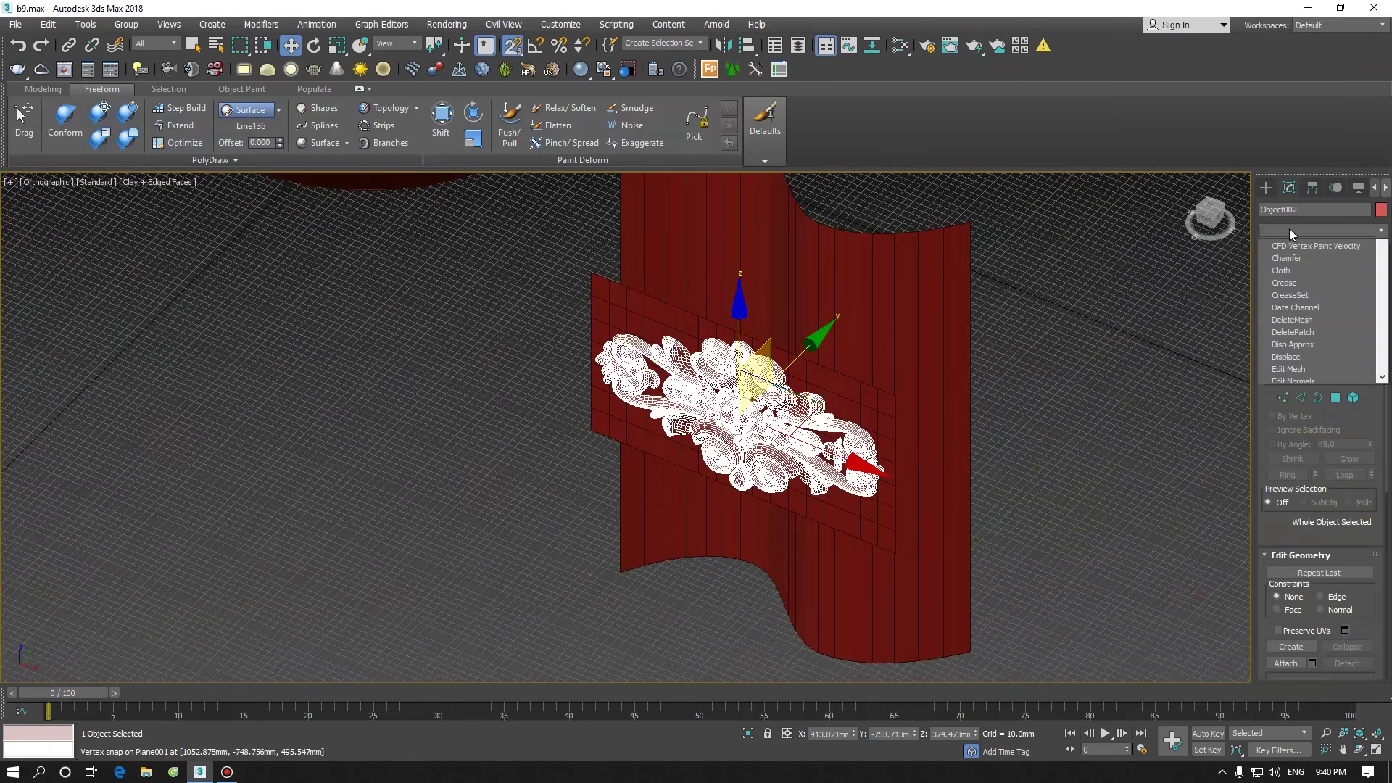
{"action": "scroll", "coordinate": [1323, 358], "scroll_direction": "down", "scroll_amount": 10}
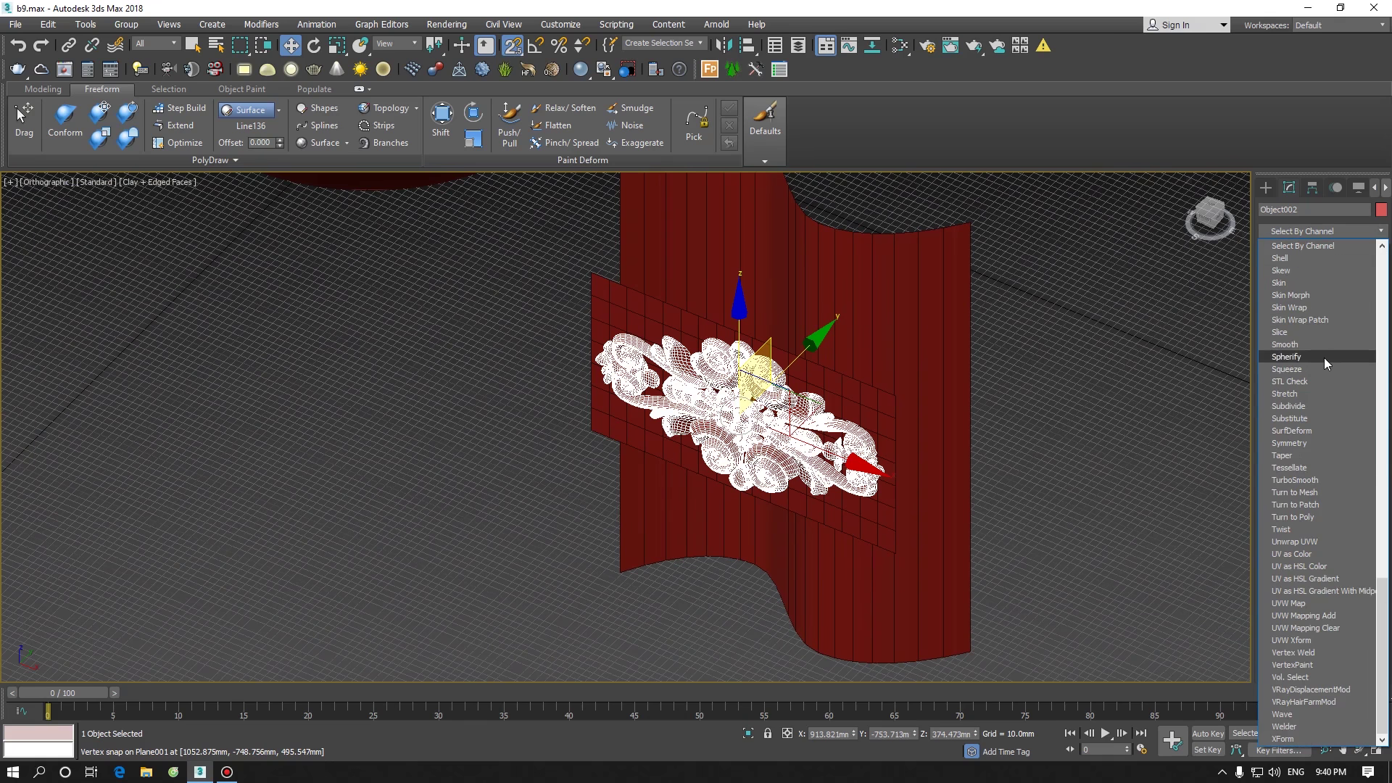
{"action": "left_click", "coordinate": [1307, 300]}
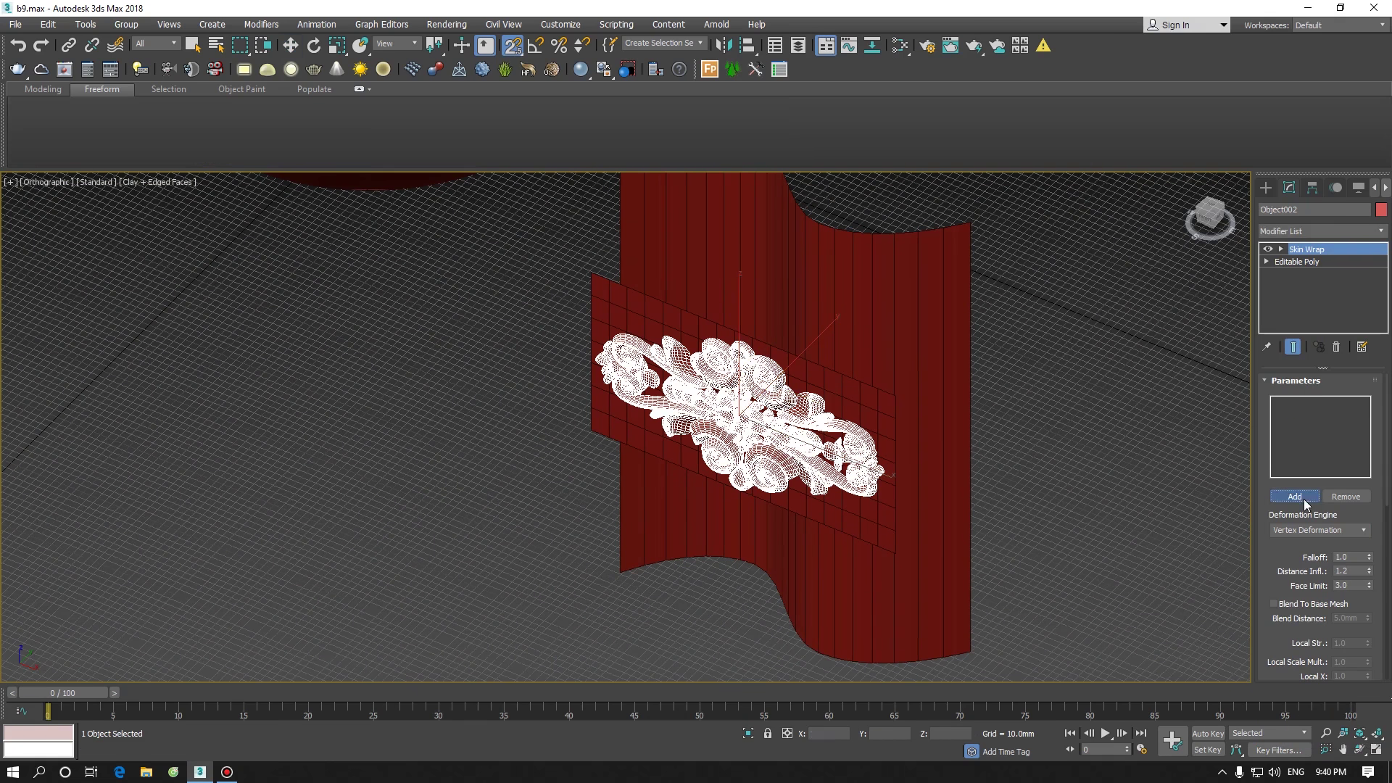
{"action": "left_click", "coordinate": [1294, 496]}
{"action": "left_click", "coordinate": [959, 440]}
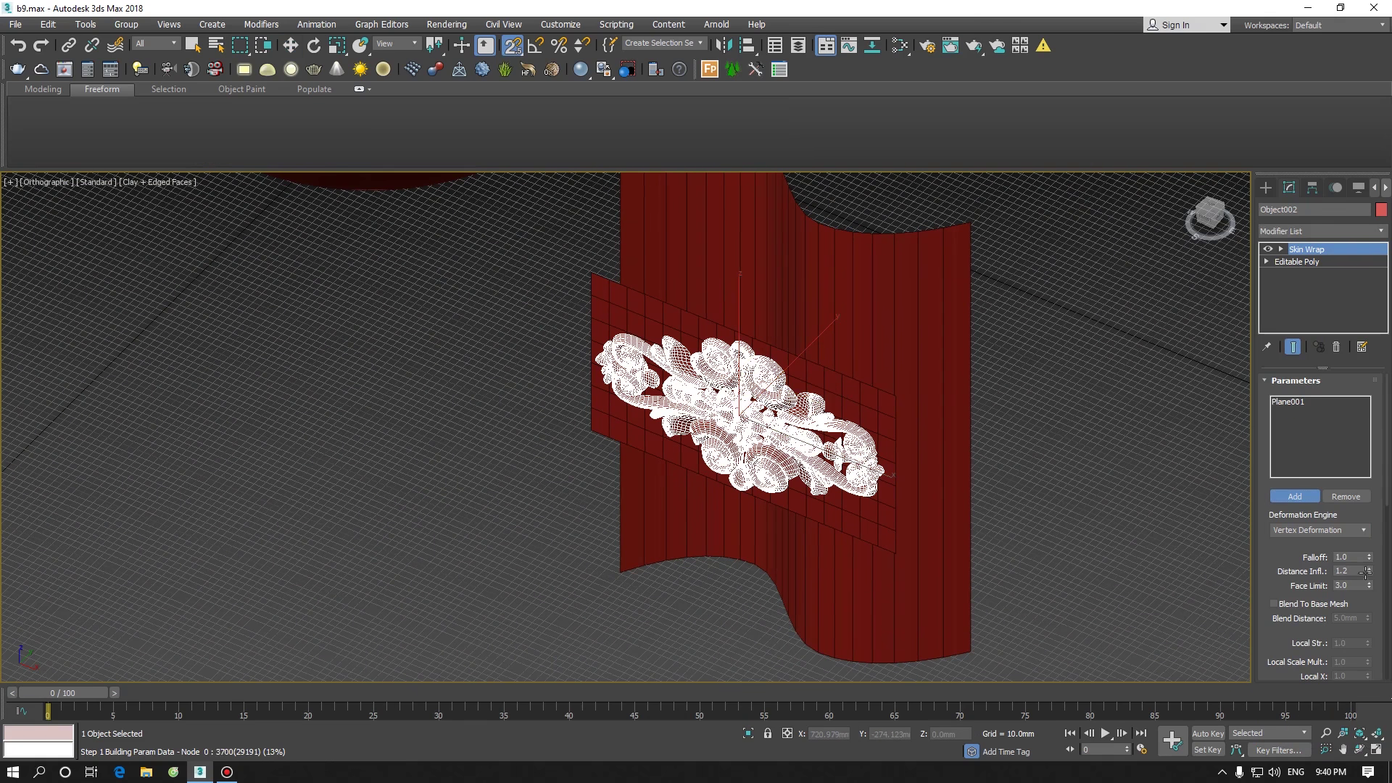
Enable Weight All Points in the ornament's Skin Wrap and return to the front view
{"action": "scroll", "coordinate": [1374, 506], "scroll_direction": "down", "scroll_amount": 5}
{"action": "right_click", "coordinate": [1381, 497]}
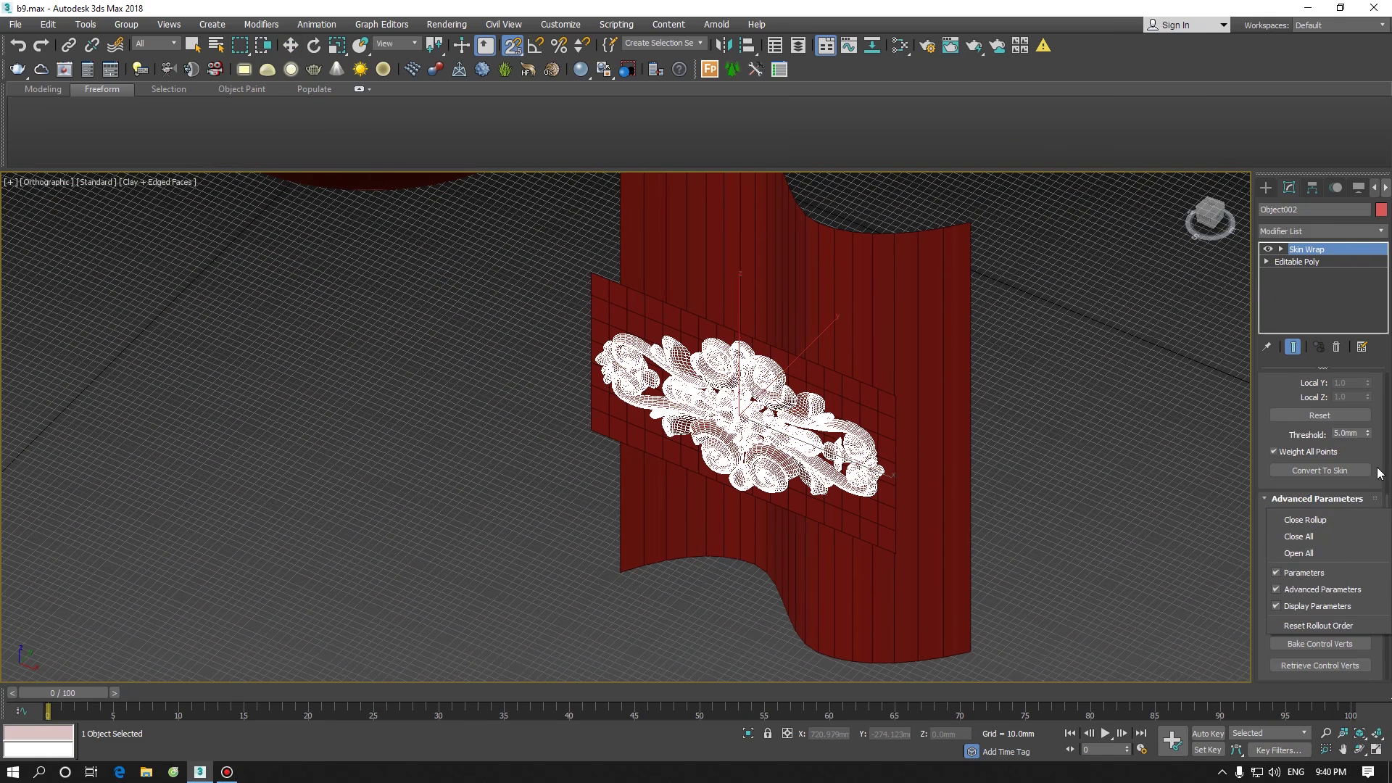
{"action": "left_click", "coordinate": [1379, 472]}
{"action": "scroll", "coordinate": [1342, 566], "scroll_direction": "up", "scroll_amount": 3}
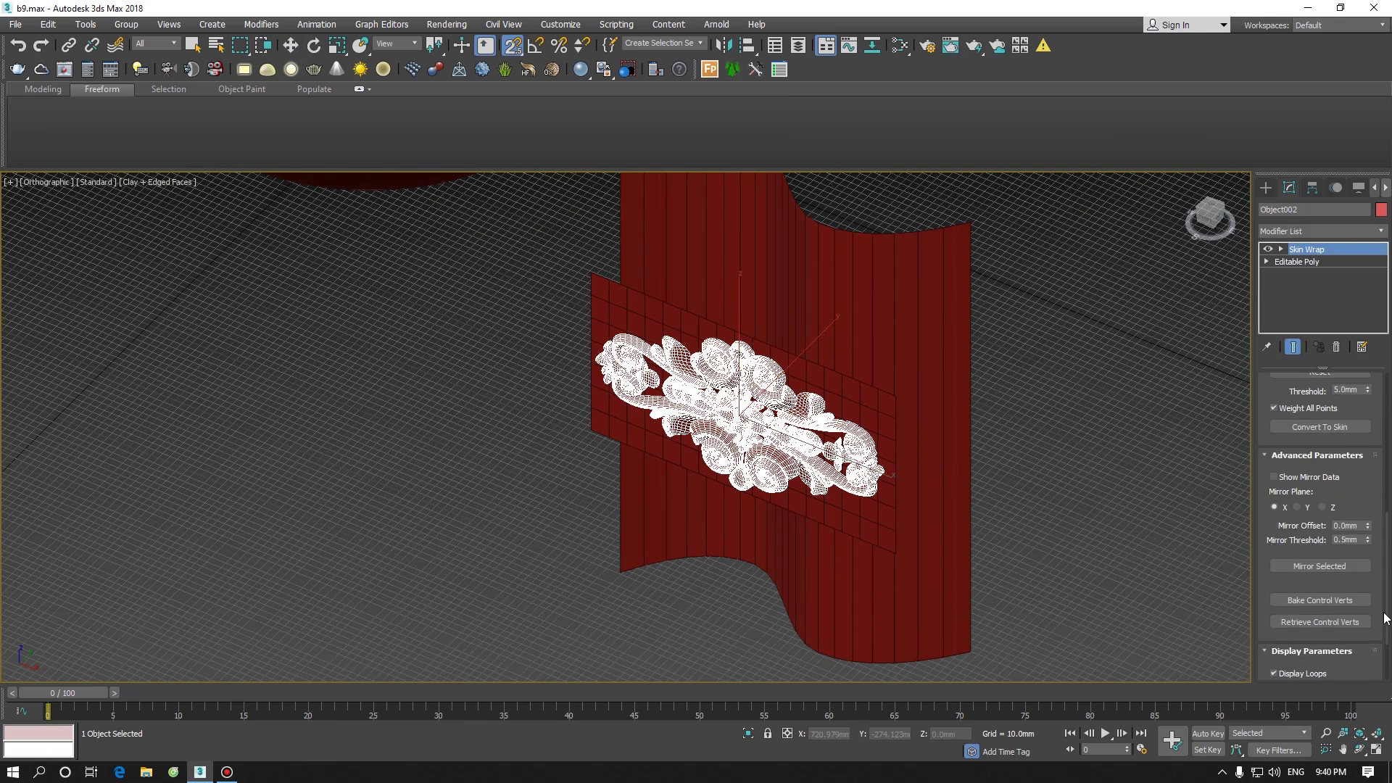
{"action": "middle_click_drag", "start_coordinate": [797, 437], "coordinate": [883, 378], "text": "alt"}
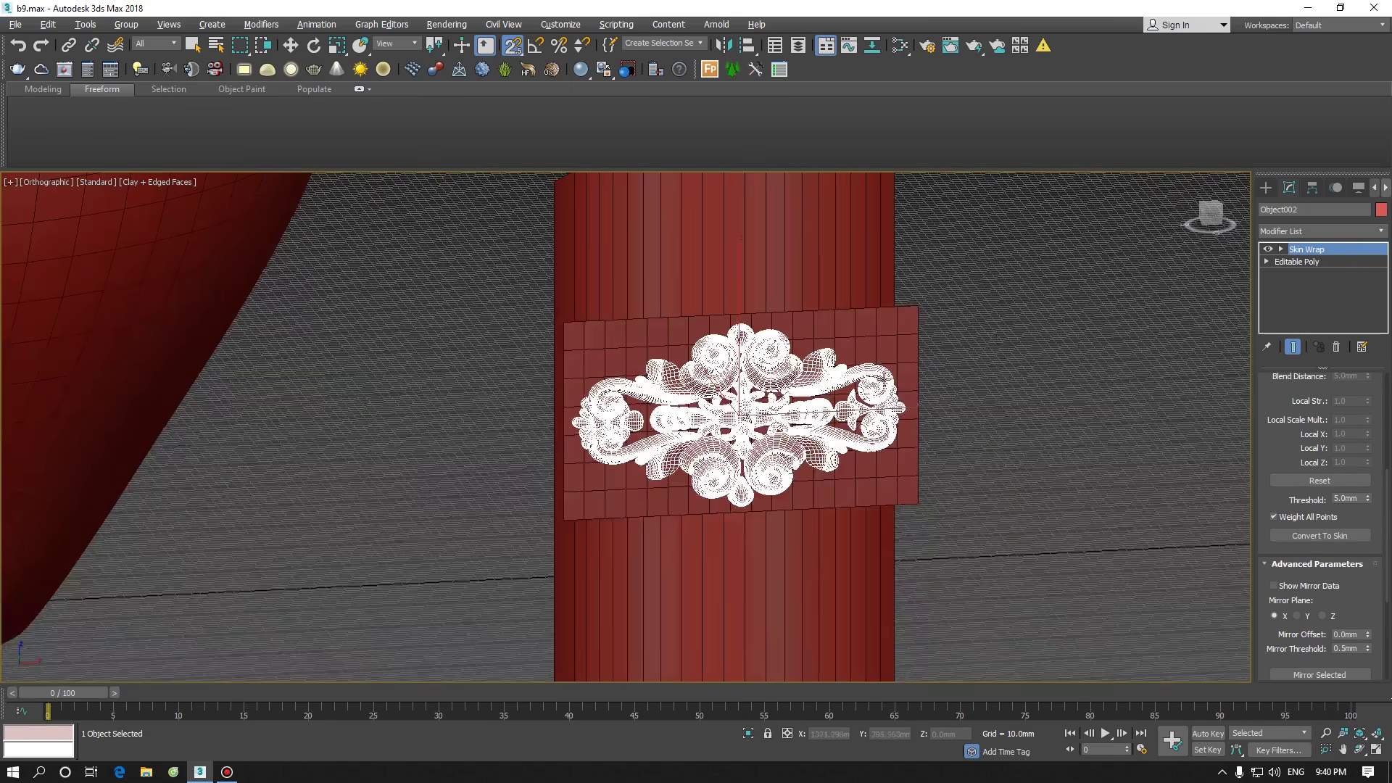
{"action": "left_click", "coordinate": [1212, 223]}
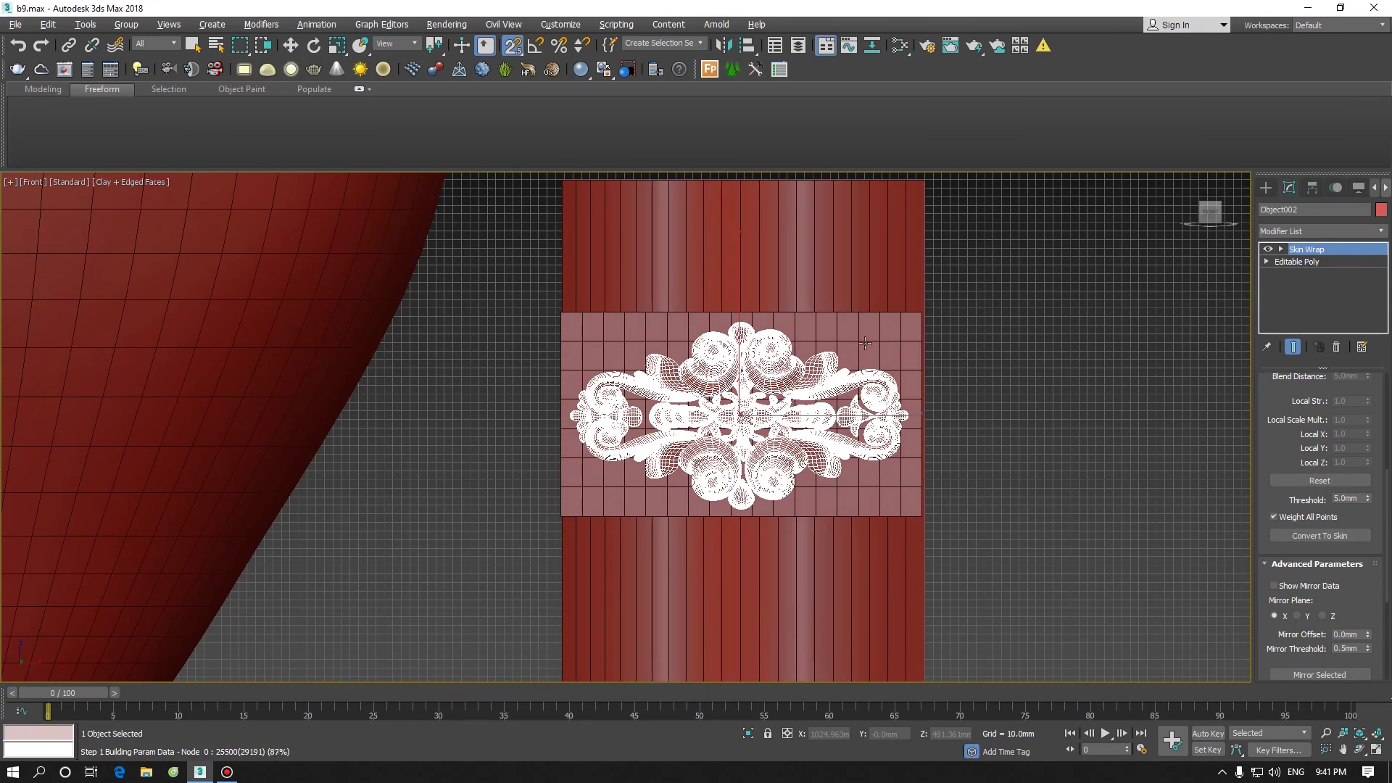
Convert the segmented plane behind the ornament to an Editable Poly
{"action": "key", "text": "w"}
{"action": "scroll", "coordinate": [854, 333], "scroll_direction": "up", "scroll_amount": 4}
{"action": "left_click", "coordinate": [853, 321]}
{"action": "scroll", "coordinate": [851, 321], "scroll_direction": "down", "scroll_amount": 4}
{"action": "middle_click_drag", "start_coordinate": [808, 314], "coordinate": [772, 330]}
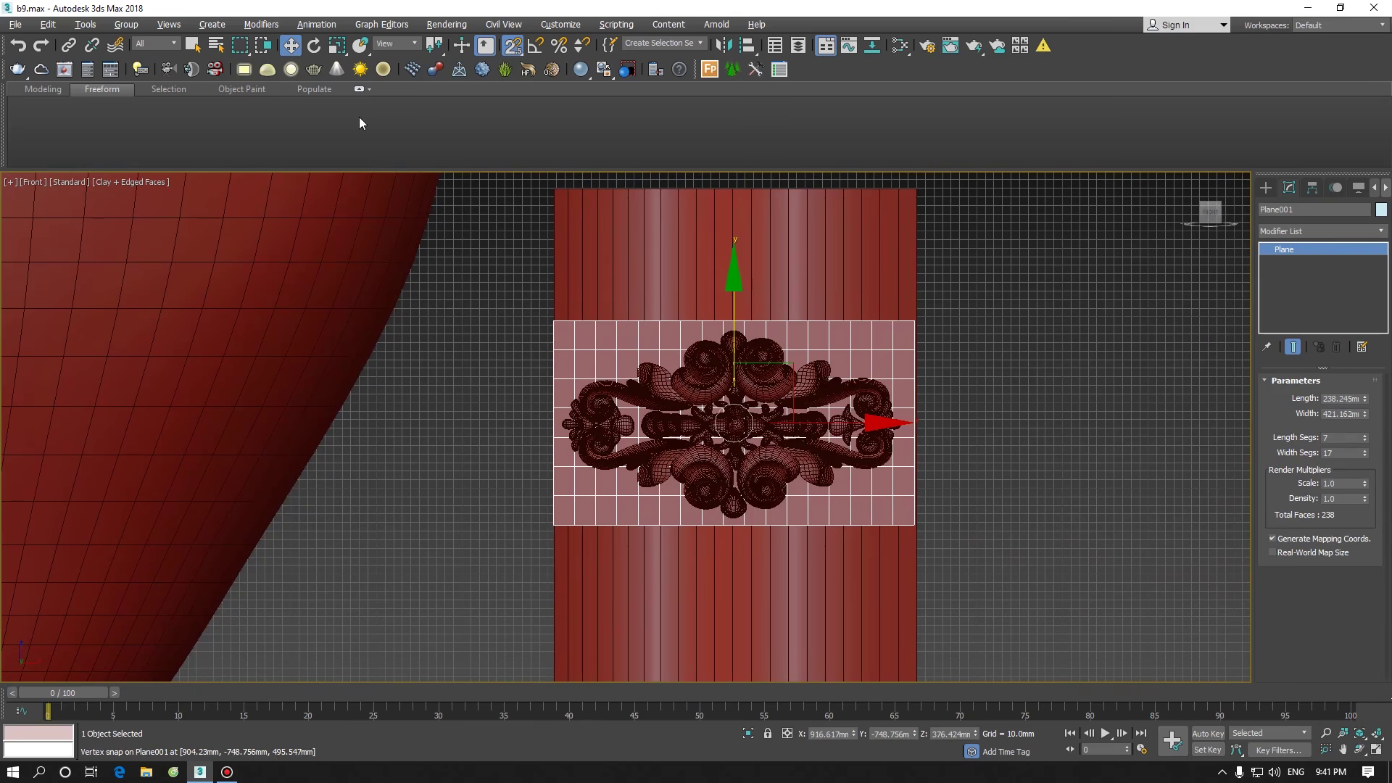
{"action": "right_click", "coordinate": [820, 332]}
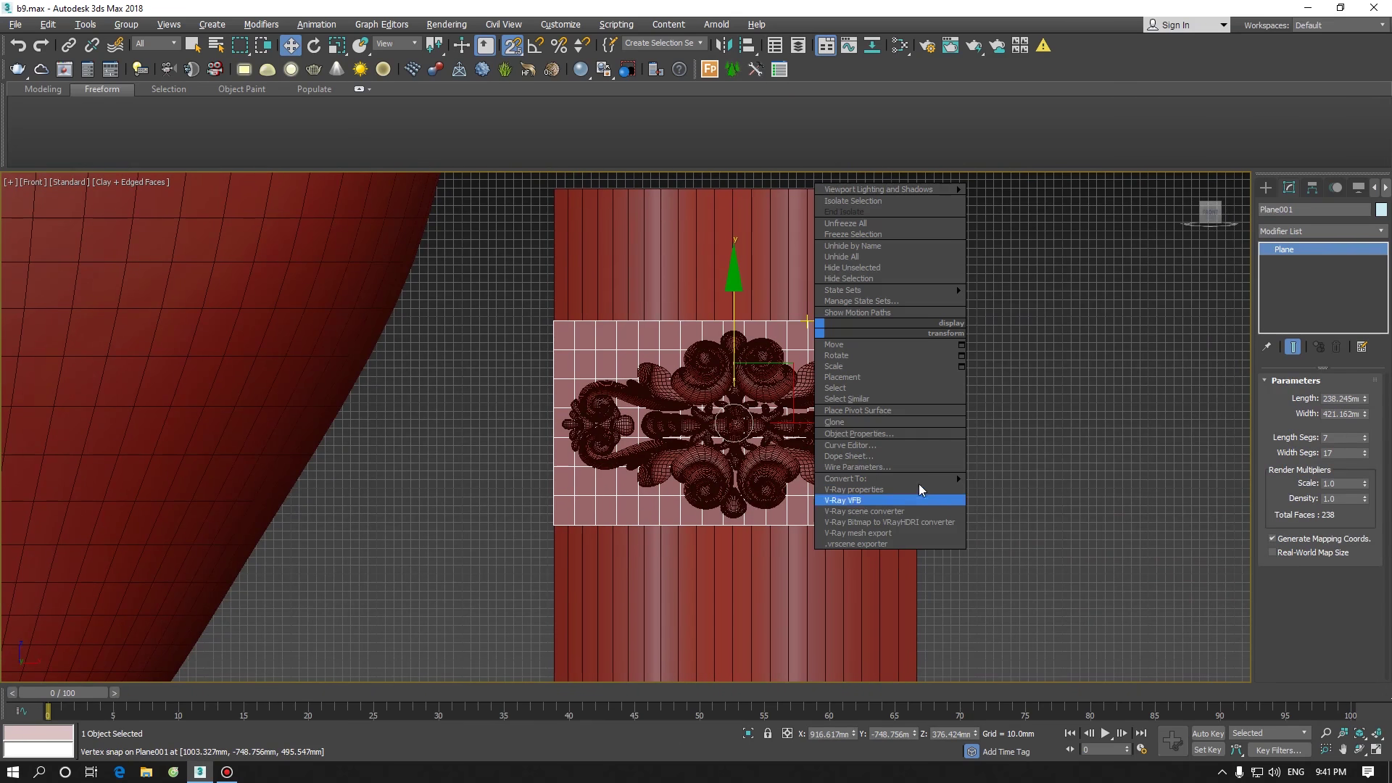
{"action": "mouse_move", "coordinate": [943, 478]}
{"action": "left_click", "coordinate": [1018, 490]}
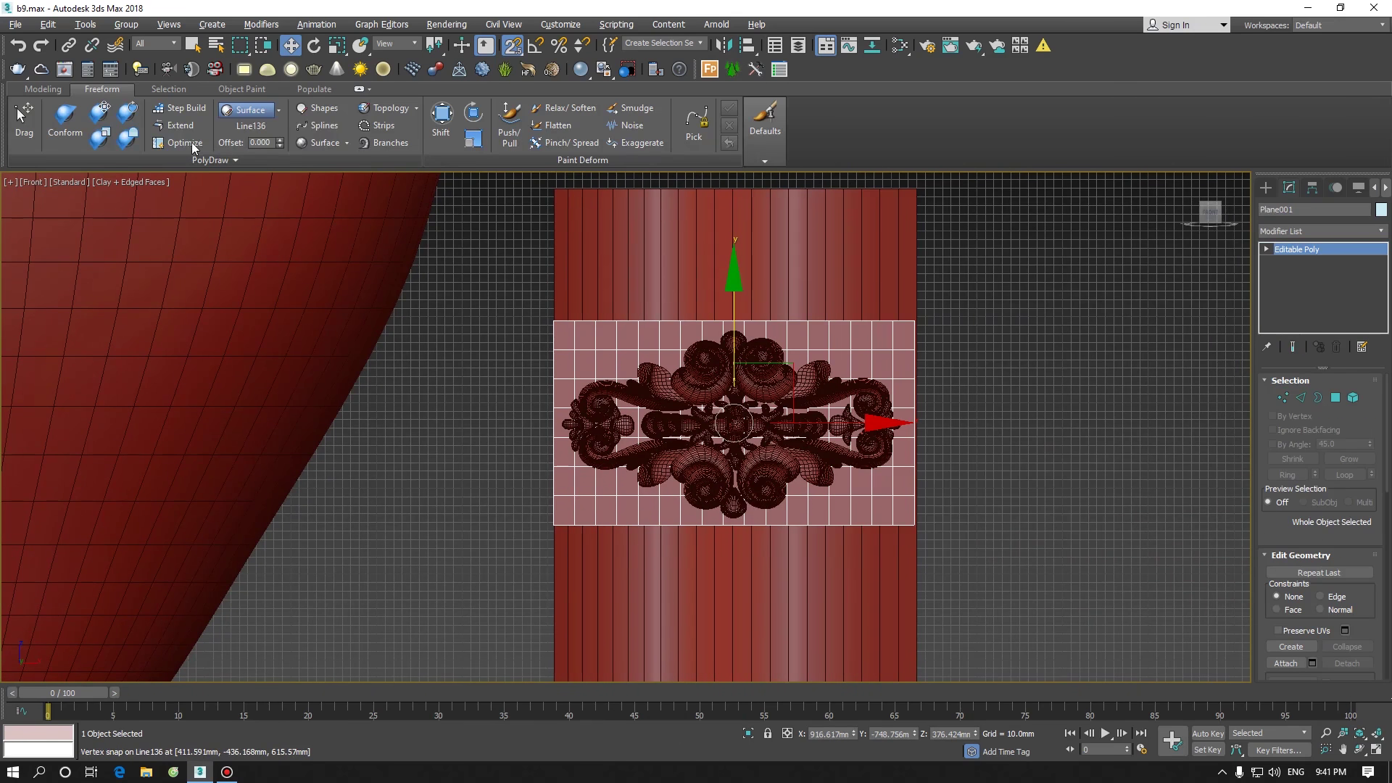
Pick the wavy extrusion as the PolyDraw surface and brush the whole plane onto it with Conform
{"action": "left_click", "coordinate": [271, 124]}
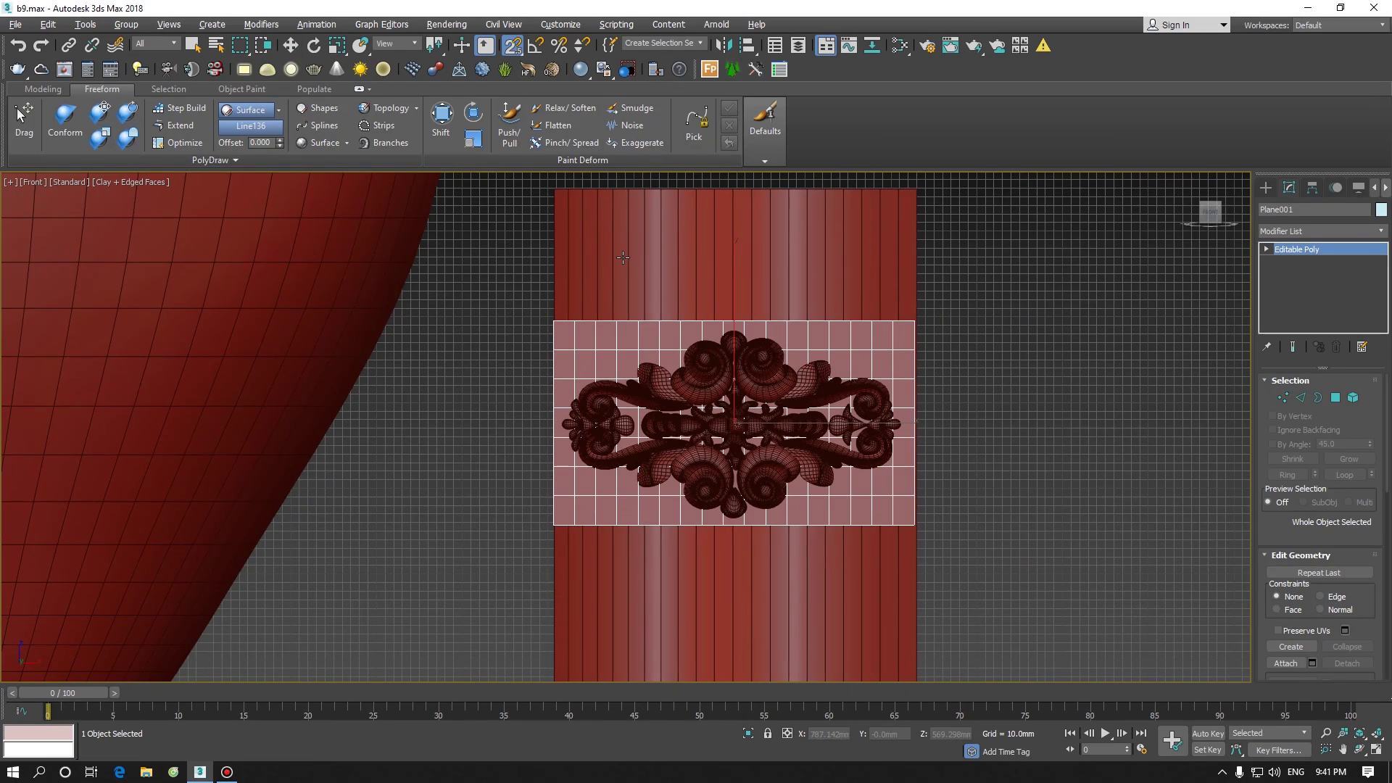
{"action": "left_click", "coordinate": [726, 258]}
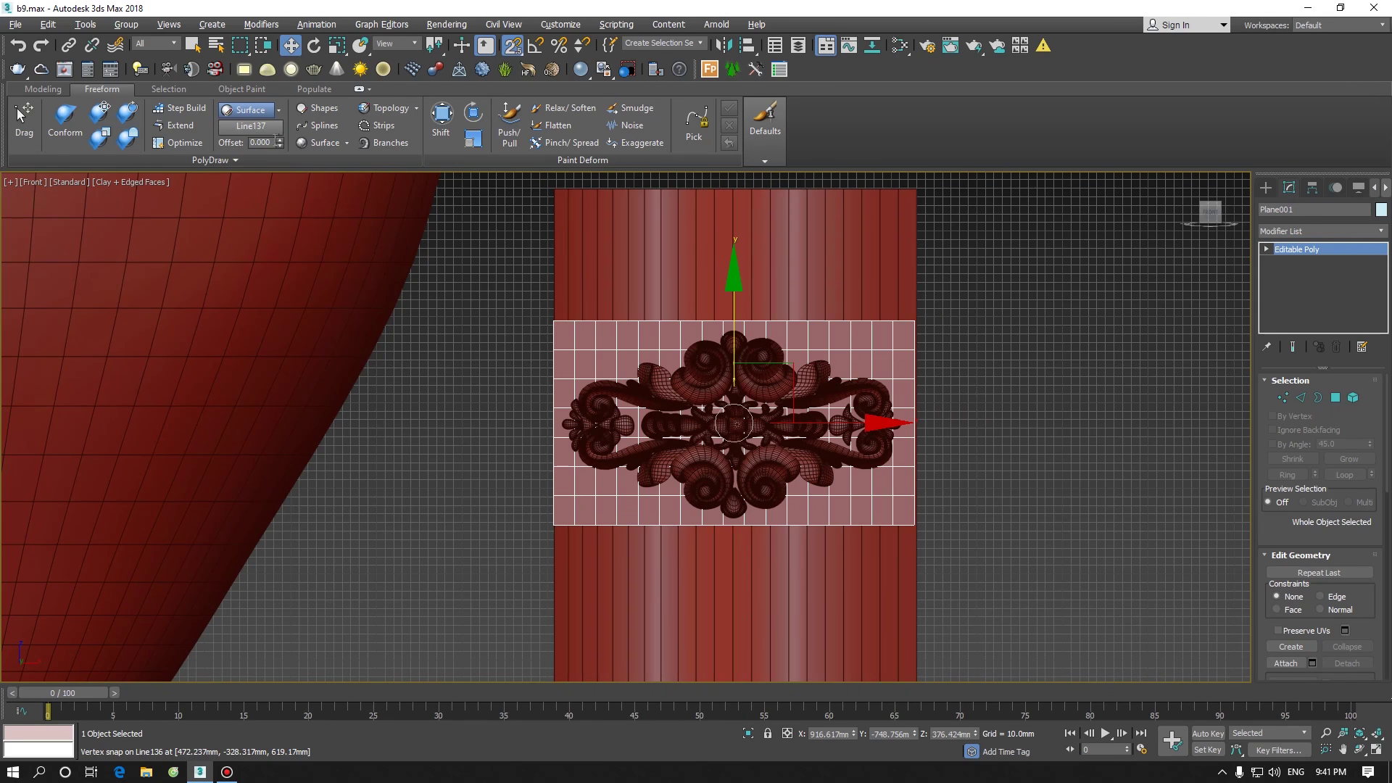
{"action": "left_click", "coordinate": [65, 122]}
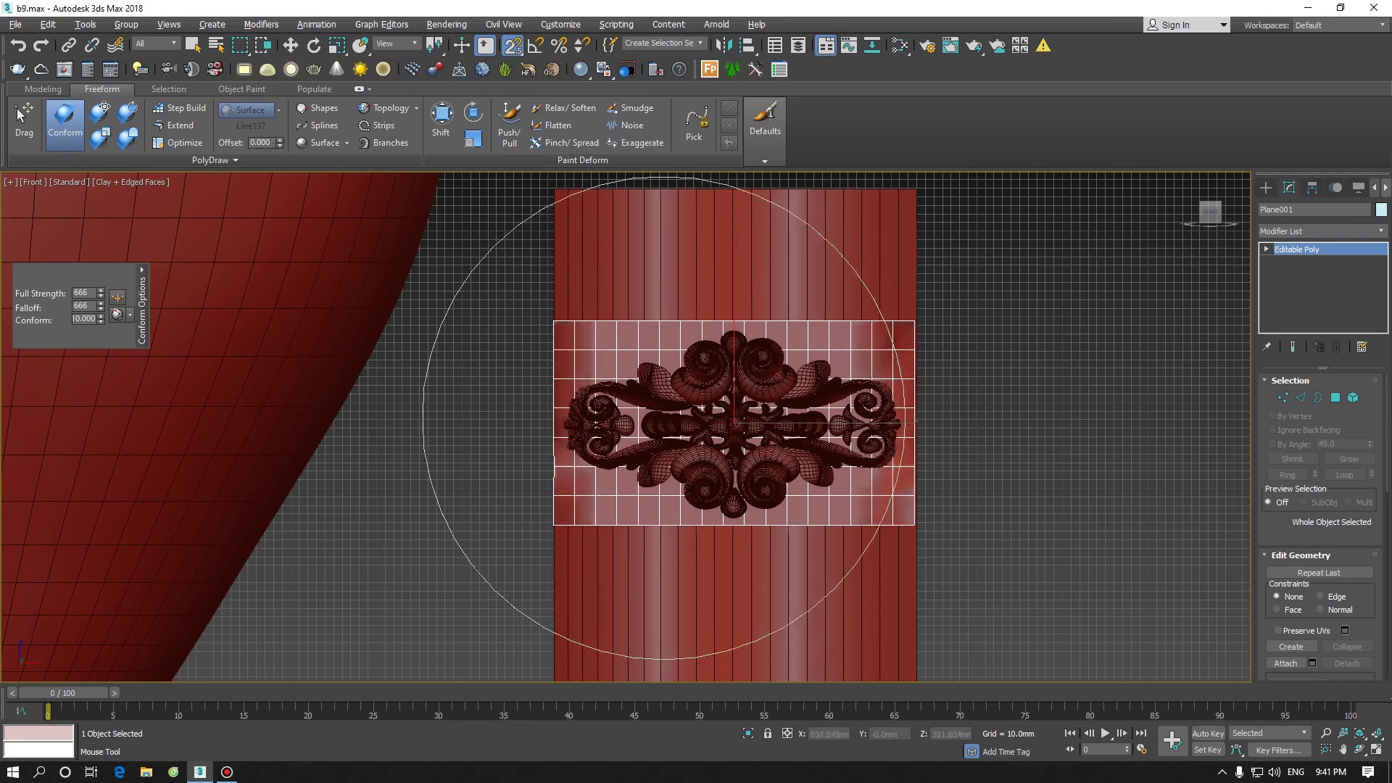
{"action": "left_click_drag", "start_coordinate": [663, 418], "coordinate": [873, 428]}
{"action": "right_click", "coordinate": [763, 407]}
{"action": "scroll", "coordinate": [760, 410], "scroll_direction": "down", "scroll_amount": 2}
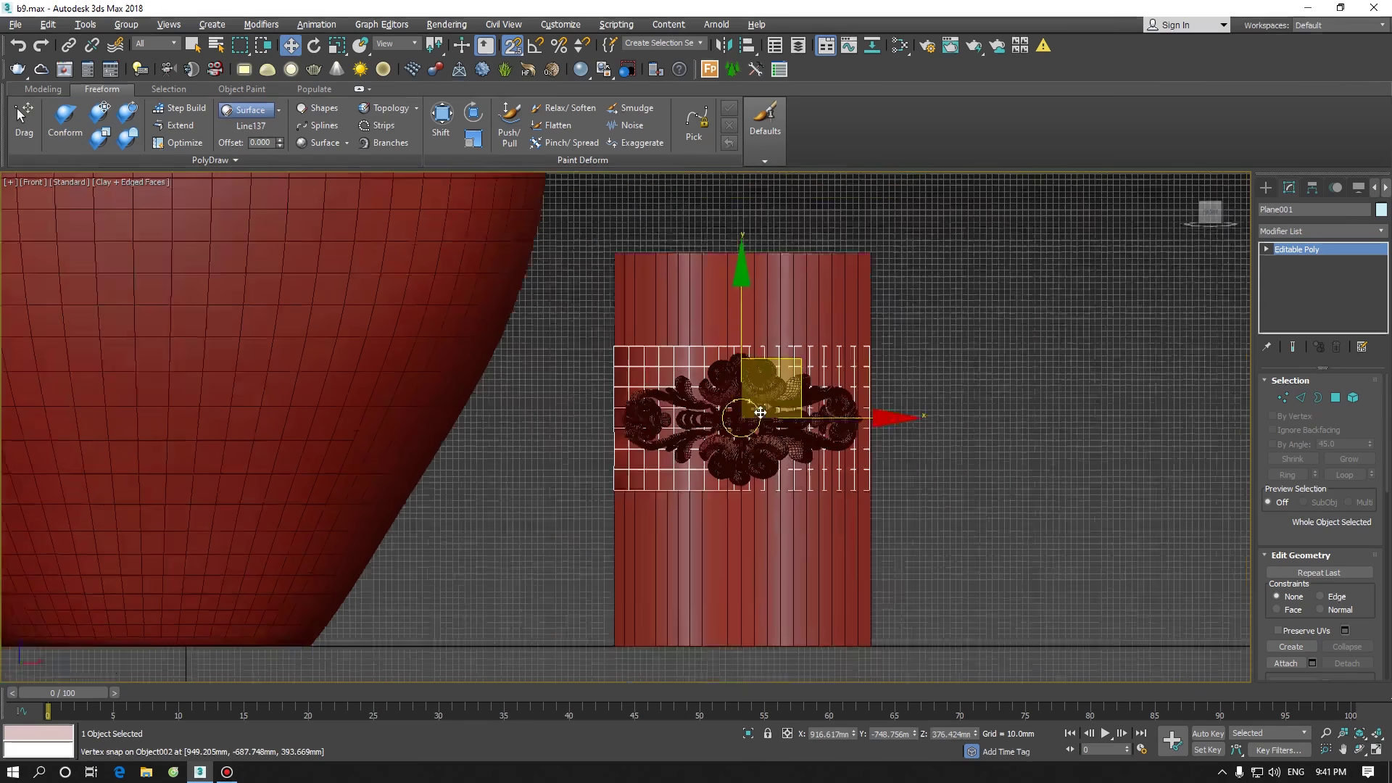
Examine from several angles how the plane and ornament follow the wavy surface
{"action": "middle_click_drag", "start_coordinate": [760, 412], "coordinate": [690, 429], "text": "alt"}
{"action": "scroll", "coordinate": [685, 421], "scroll_direction": "up", "scroll_amount": 4}
{"action": "middle_click_drag", "start_coordinate": [718, 361], "coordinate": [529, 386]}
{"action": "scroll", "coordinate": [524, 389], "scroll_direction": "up", "scroll_amount": 5}
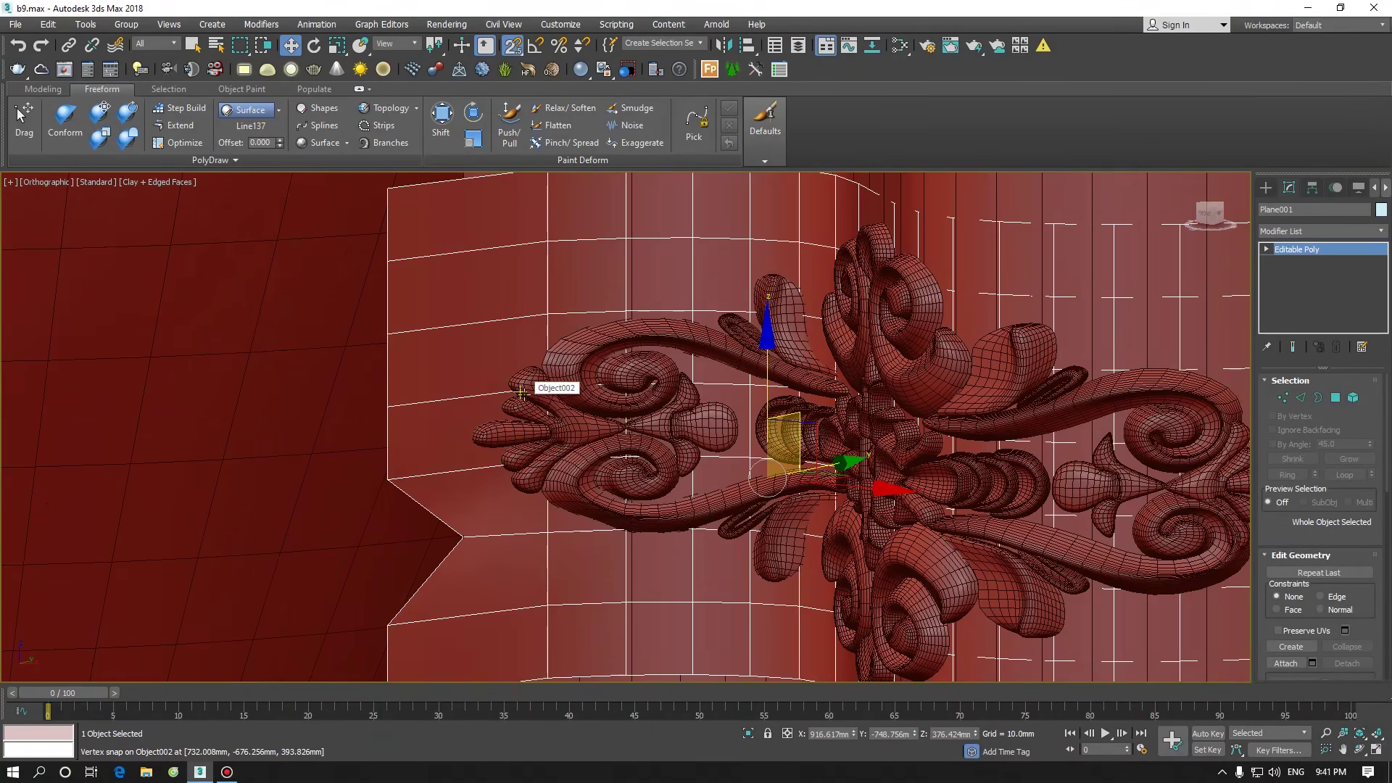
{"action": "scroll", "coordinate": [693, 370], "scroll_direction": "down", "scroll_amount": 5}
{"action": "scroll", "coordinate": [652, 363], "scroll_direction": "up", "scroll_amount": 2}
{"action": "mouse_move", "coordinate": [589, 349]}
{"action": "middle_mouse_down", "text": "alt"}
{"action": "mouse_move", "coordinate": [641, 346]}
{"action": "mouse_move", "coordinate": [694, 374]}
{"action": "mouse_move", "coordinate": [609, 351]}
{"action": "middle_mouse_up", "text": "alt"}
{"action": "middle_click_drag", "start_coordinate": [689, 305], "coordinate": [732, 290], "text": "alt"}
Turn off snapping, set the Move Conform brush's falloff to 354, and shift the plane's upper edge along the wavy surface
{"action": "key", "text": "s"}
{"action": "scroll", "coordinate": [732, 290], "scroll_direction": "up", "scroll_amount": 5}
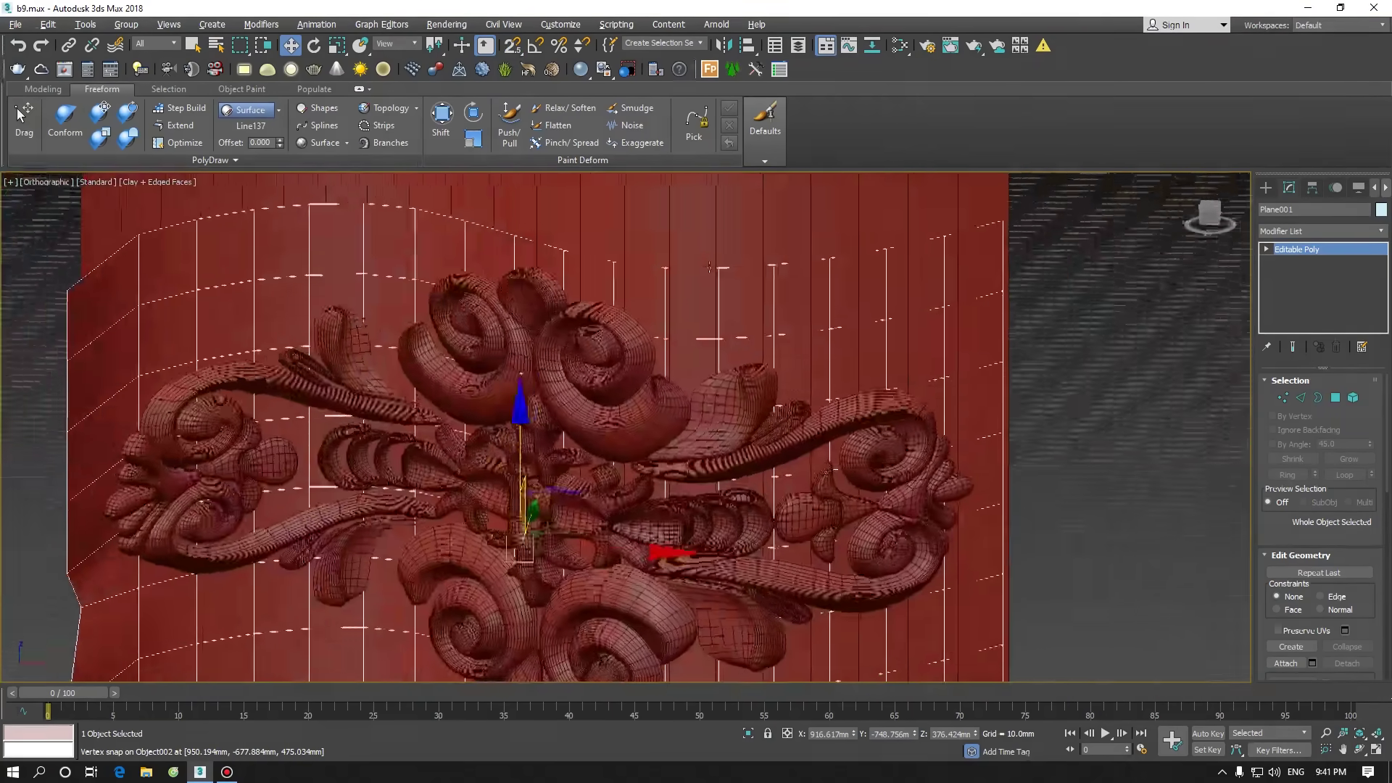
{"action": "left_click", "coordinate": [99, 110]}
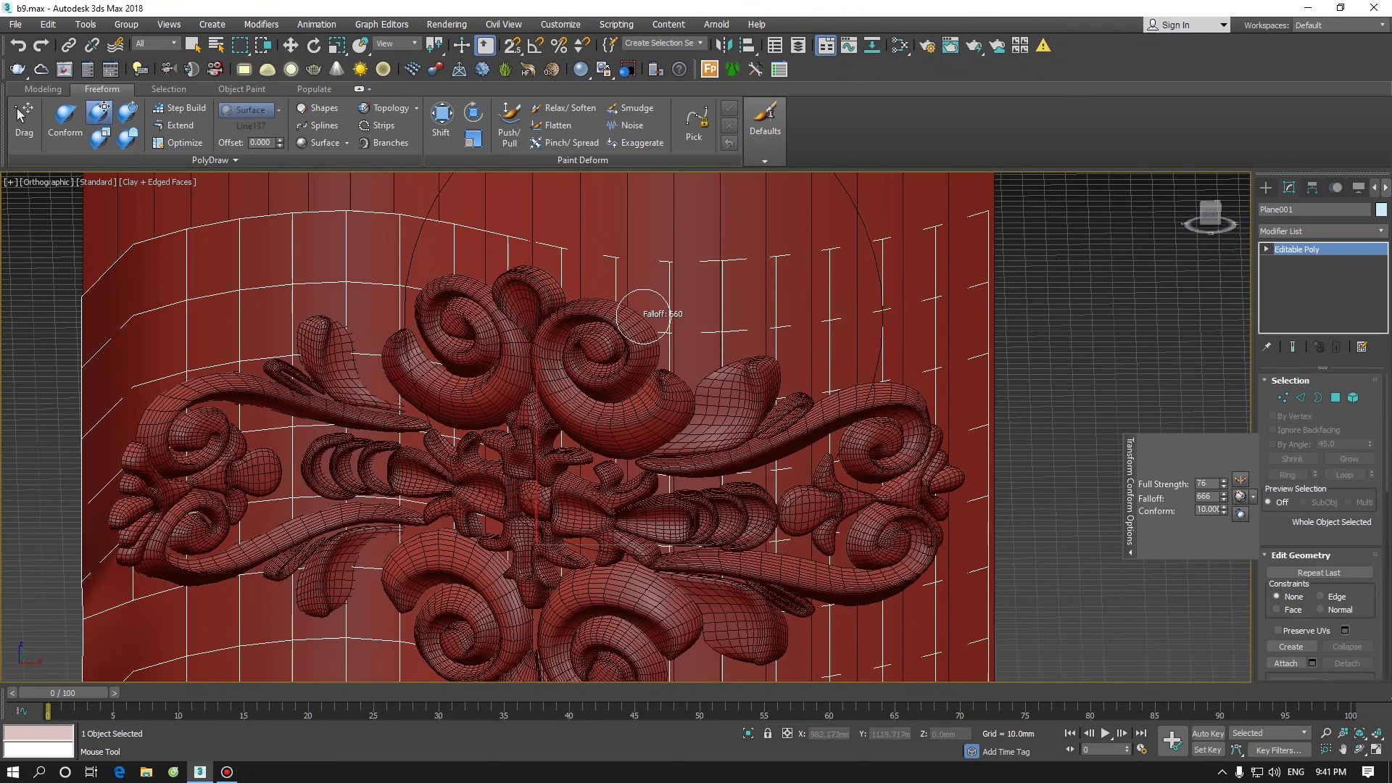
{"action": "left_click_drag", "start_coordinate": [652, 306], "coordinate": [691, 306]}
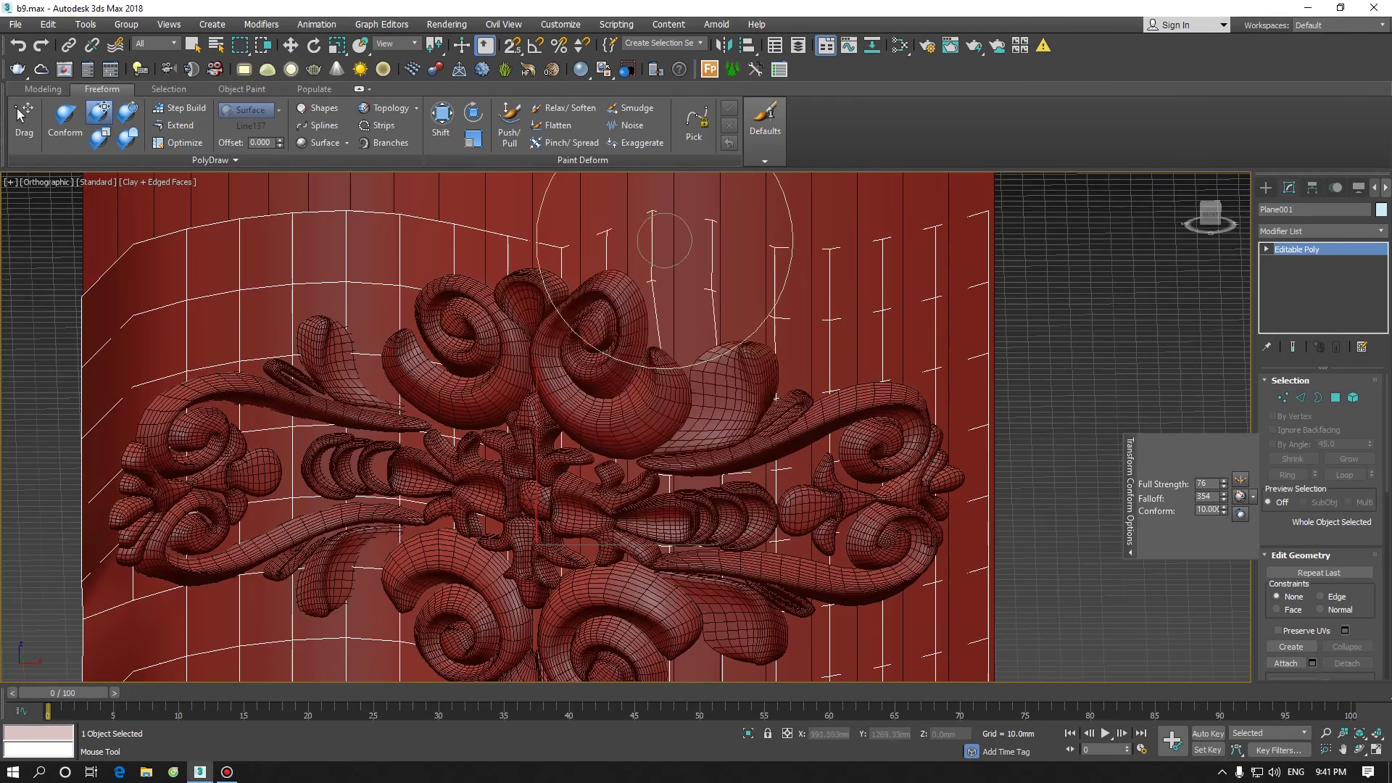
{"action": "scroll", "coordinate": [664, 240], "scroll_direction": "down", "scroll_amount": 4}
{"action": "scroll", "coordinate": [683, 253], "scroll_direction": "up", "scroll_amount": 5}
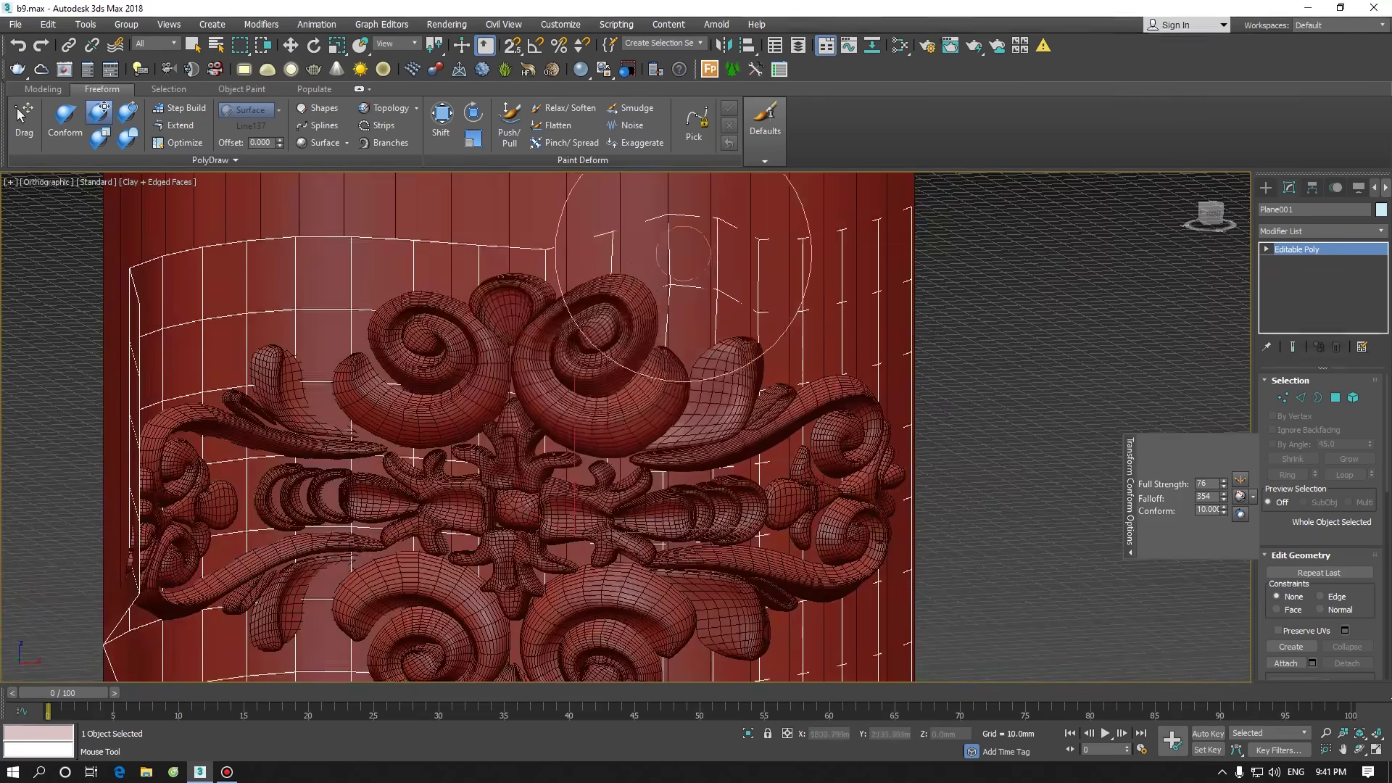
{"action": "left_click_drag", "start_coordinate": [683, 253], "coordinate": [644, 297]}
Slide the plane's lower edge beneath the ornament's left scroll along the wavy surface with the Move Conform brush
{"action": "scroll", "coordinate": [659, 298], "scroll_direction": "down", "scroll_amount": 4}
{"action": "middle_click_drag", "start_coordinate": [659, 297], "coordinate": [566, 268]}
{"action": "scroll", "coordinate": [525, 464], "scroll_direction": "up", "scroll_amount": 2}
{"action": "left_click_drag", "start_coordinate": [525, 464], "coordinate": [430, 459]}
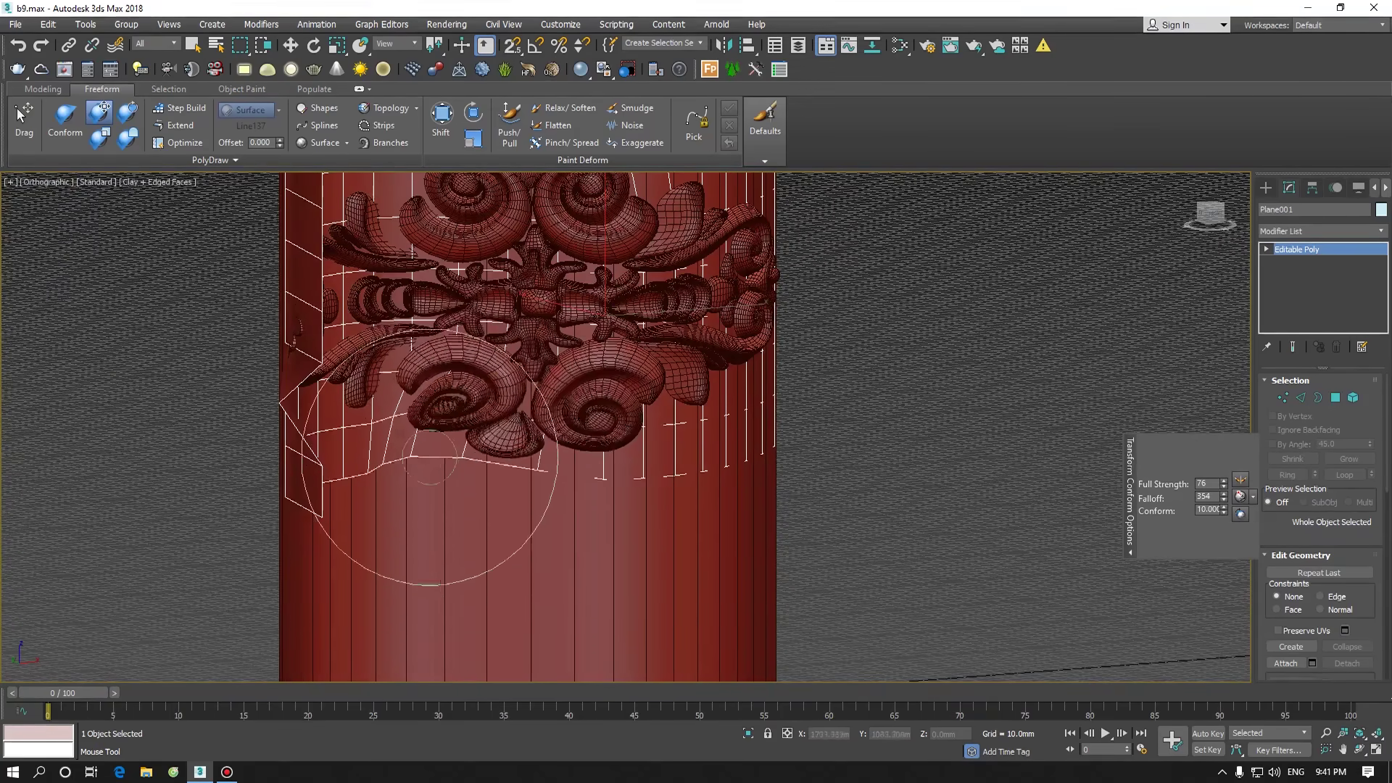
{"action": "left_click_drag", "start_coordinate": [498, 497], "coordinate": [476, 467]}
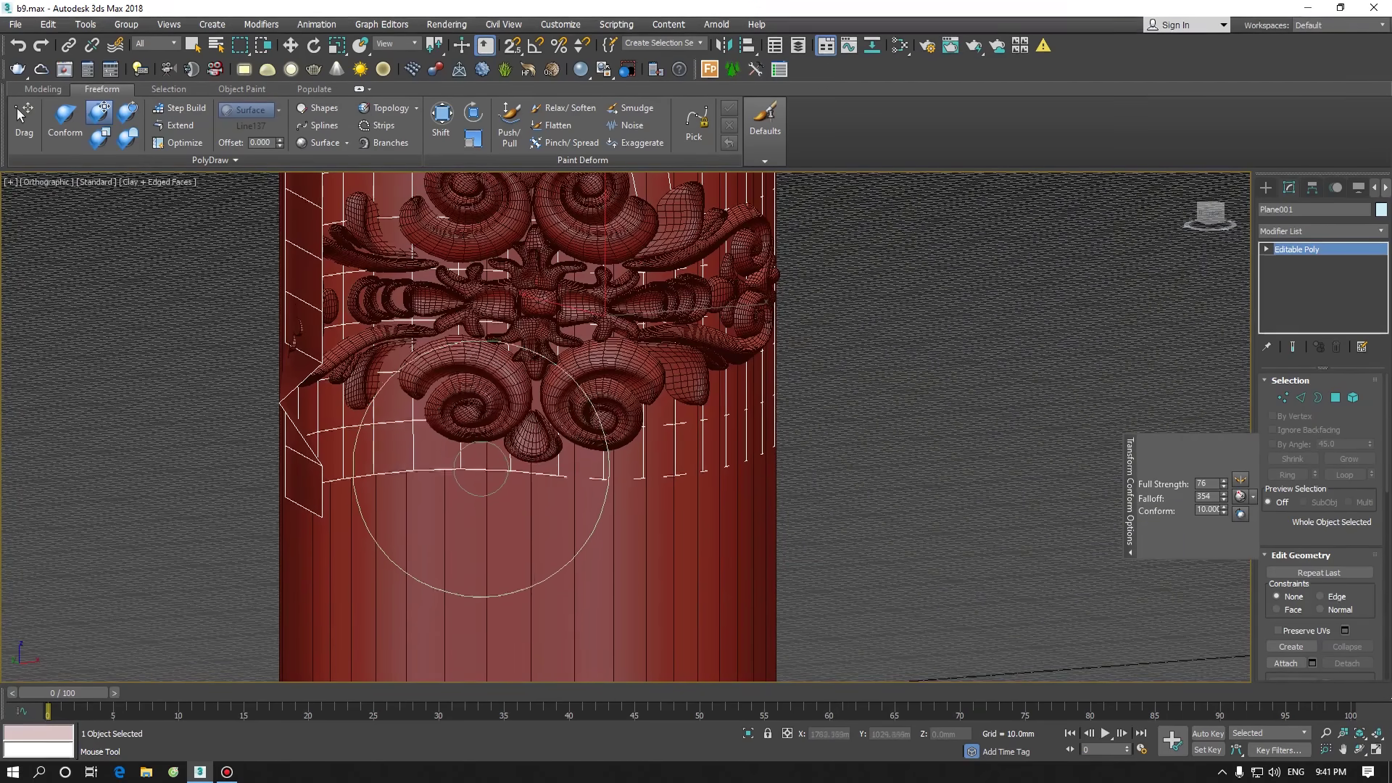
Reshape the ornament's lower scrolls by brushing the plane's bottom middle vertices with Move Conform
{"action": "scroll", "coordinate": [480, 468], "scroll_direction": "down", "scroll_amount": 2}
{"action": "mouse_move", "coordinate": [480, 468]}
{"action": "middle_mouse_down", "text": "alt"}
{"action": "mouse_move", "coordinate": [416, 471]}
{"action": "mouse_move", "coordinate": [618, 452]}
{"action": "middle_mouse_up", "text": "alt"}
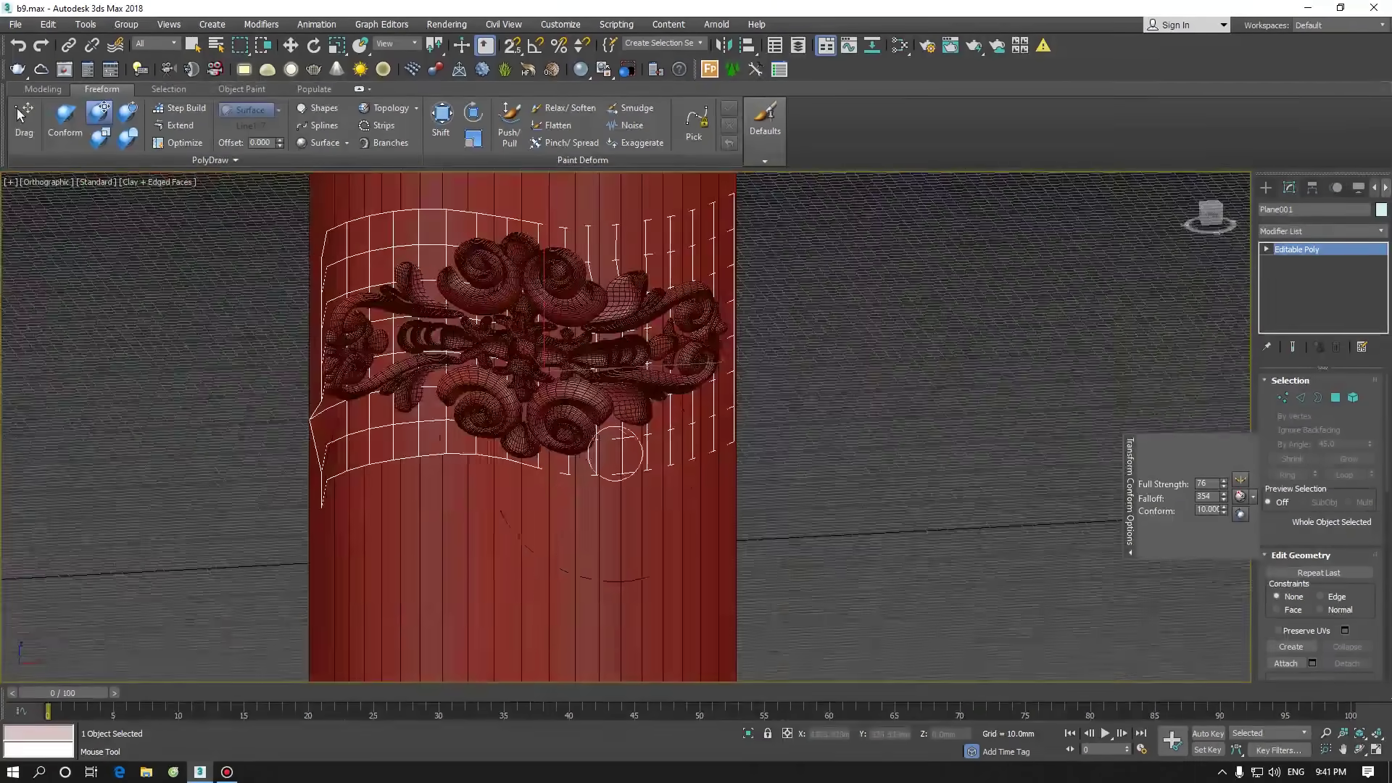
{"action": "scroll", "coordinate": [620, 453], "scroll_direction": "up", "scroll_amount": 2}
{"action": "left_click_drag", "start_coordinate": [621, 455], "coordinate": [623, 433]}
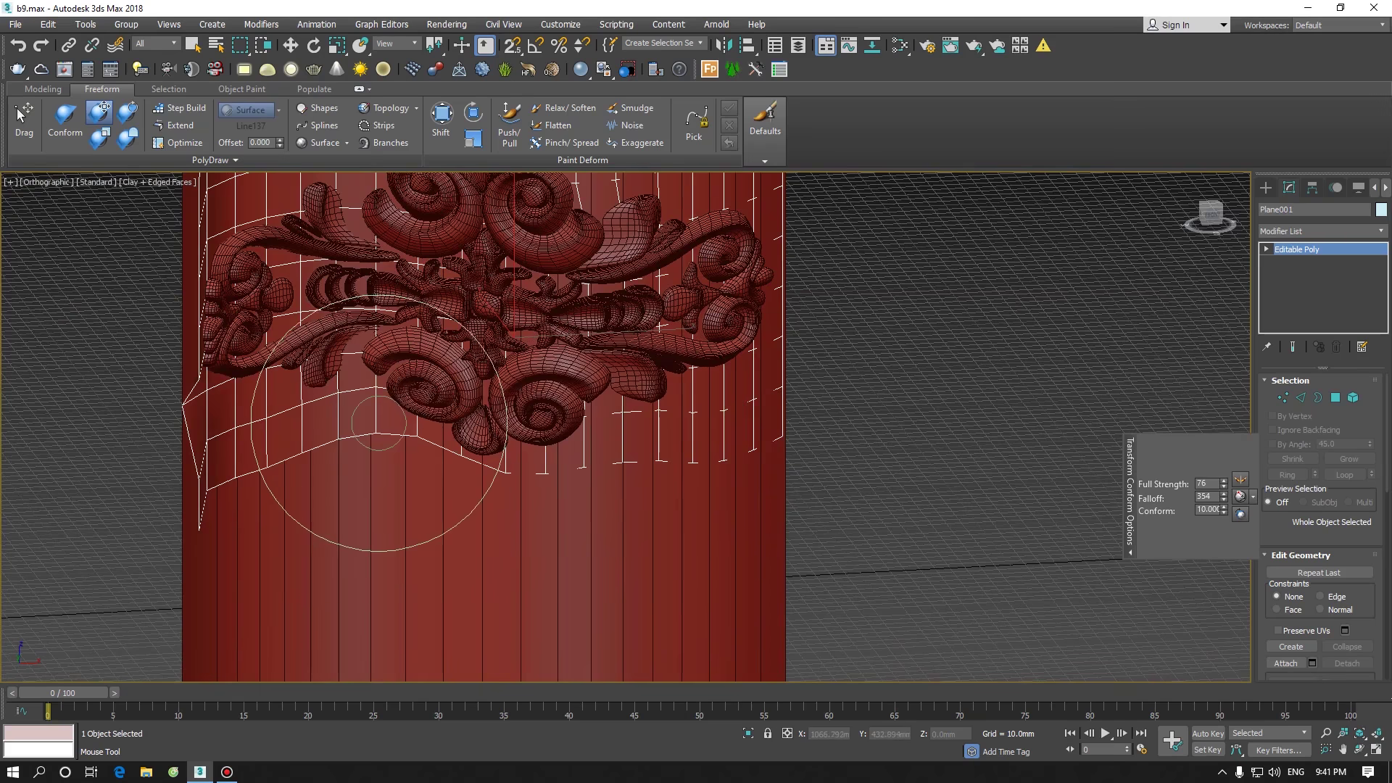
{"action": "scroll", "coordinate": [336, 271], "scroll_direction": "up", "scroll_amount": 3}
{"action": "middle_click_drag", "start_coordinate": [336, 271], "coordinate": [372, 318]}
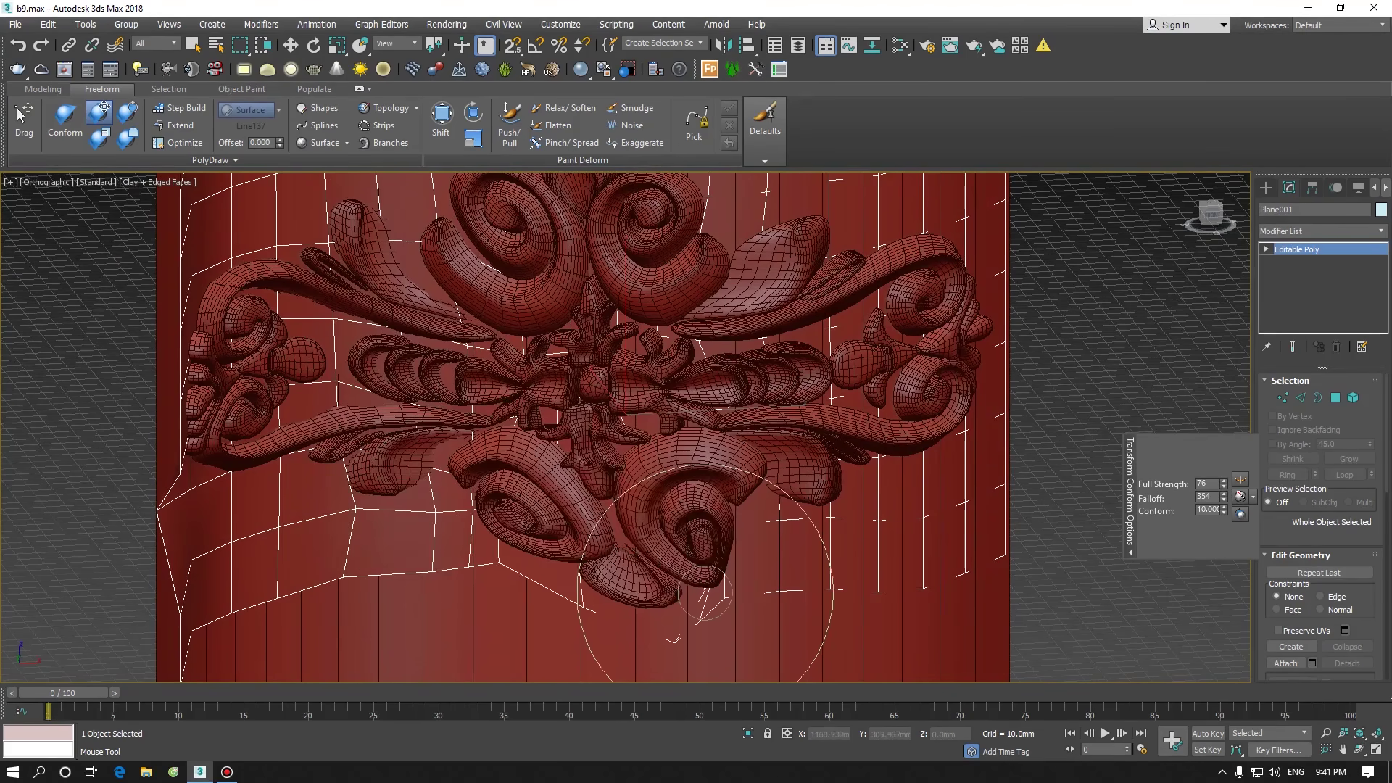
Stretch the ornament's upper scrolls upward by brushing the plane's top edge with Move Conform, and leave the brush
{"action": "scroll", "coordinate": [704, 593], "scroll_direction": "down", "scroll_amount": 6}
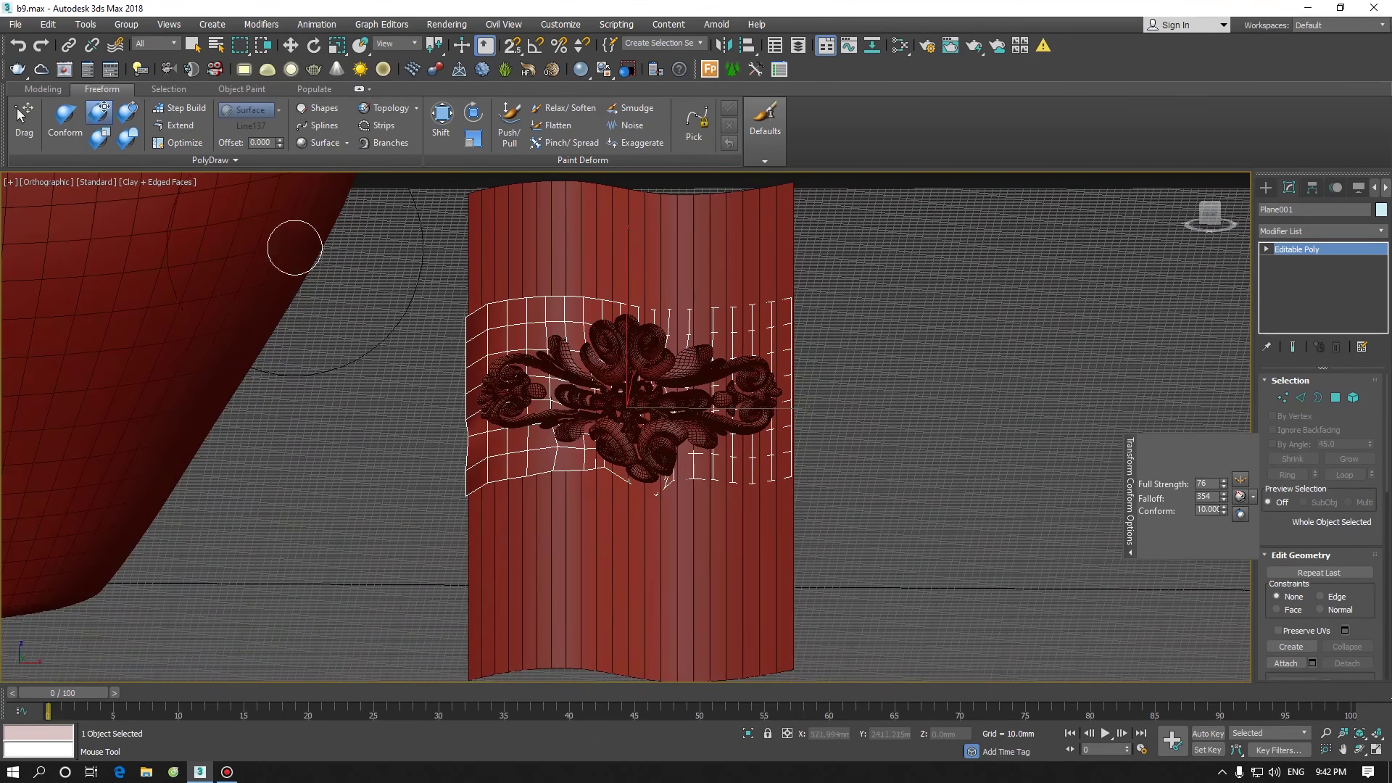
{"action": "scroll", "coordinate": [295, 243], "scroll_direction": "up", "scroll_amount": 6}
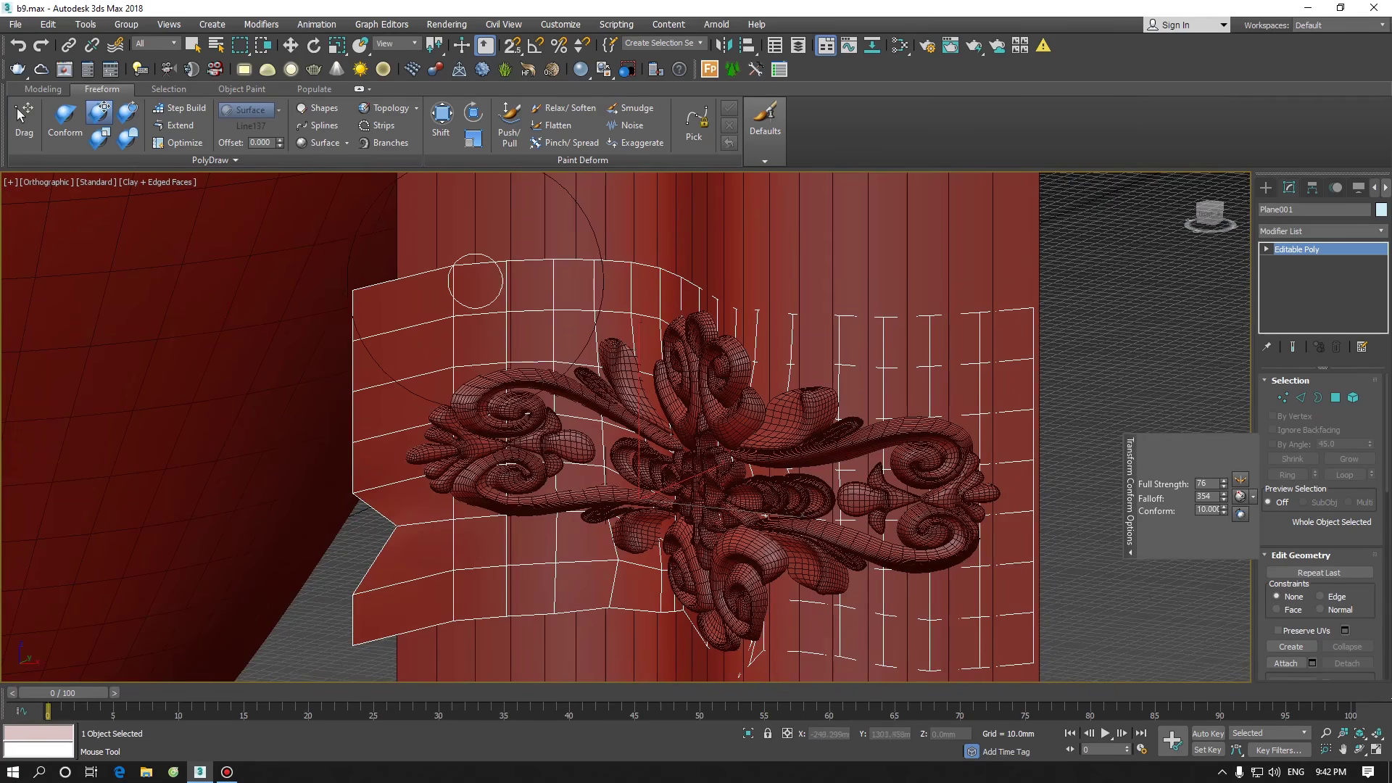
{"action": "left_click_drag", "start_coordinate": [448, 277], "coordinate": [604, 248]}
{"action": "mouse_move", "coordinate": [605, 248]}
{"action": "middle_mouse_down", "text": "alt"}
{"action": "mouse_move", "coordinate": [621, 311]}
{"action": "mouse_move", "coordinate": [578, 270]}
{"action": "middle_mouse_up", "text": "alt"}
{"action": "left_click_drag", "start_coordinate": [577, 270], "coordinate": [578, 235]}
{"action": "scroll", "coordinate": [669, 329], "scroll_direction": "down", "scroll_amount": 2}
{"action": "mouse_move", "coordinate": [578, 235]}
{"action": "middle_mouse_down", "text": "alt"}
{"action": "mouse_move", "coordinate": [669, 330]}
{"action": "mouse_move", "coordinate": [609, 304]}
{"action": "mouse_move", "coordinate": [547, 310]}
{"action": "mouse_move", "coordinate": [782, 289]}
{"action": "mouse_move", "coordinate": [727, 308]}
{"action": "middle_mouse_up", "text": "alt"}
{"action": "key", "text": "w"}
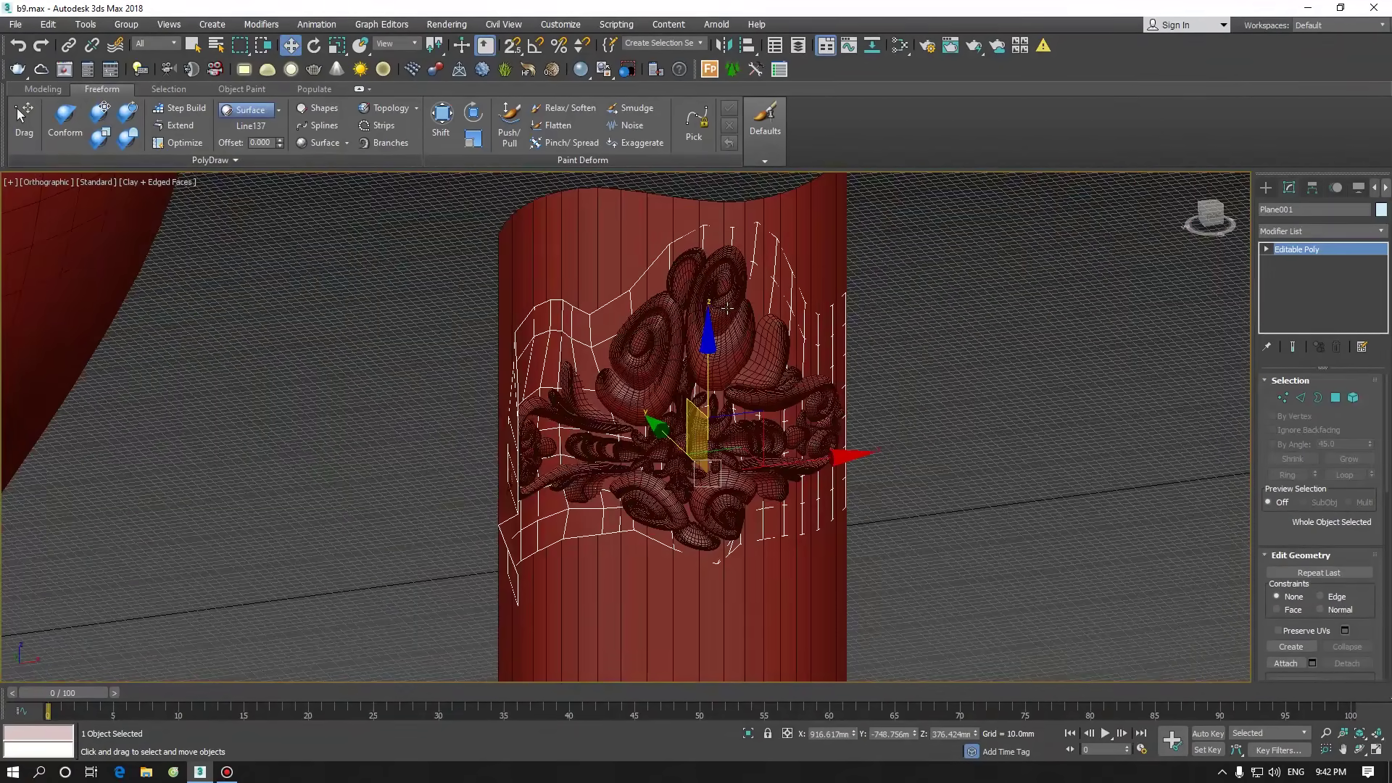